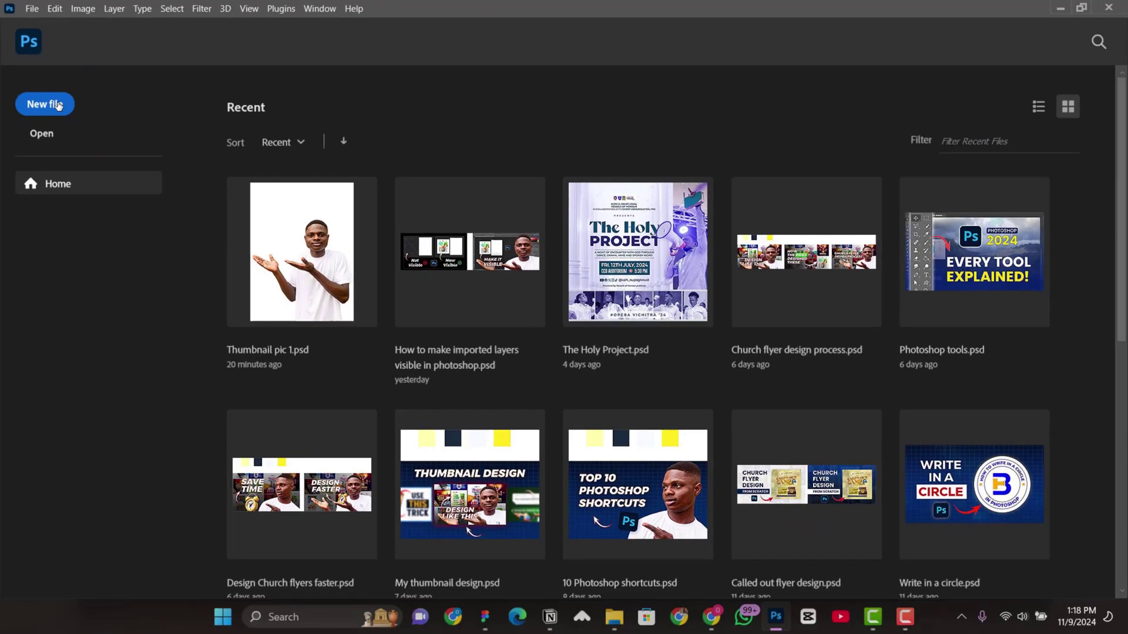
- Create a new document from the Web Large preset at 1920 x 1080 px and 72 ppi
{"action": "key", "text": "ctrl+n"}
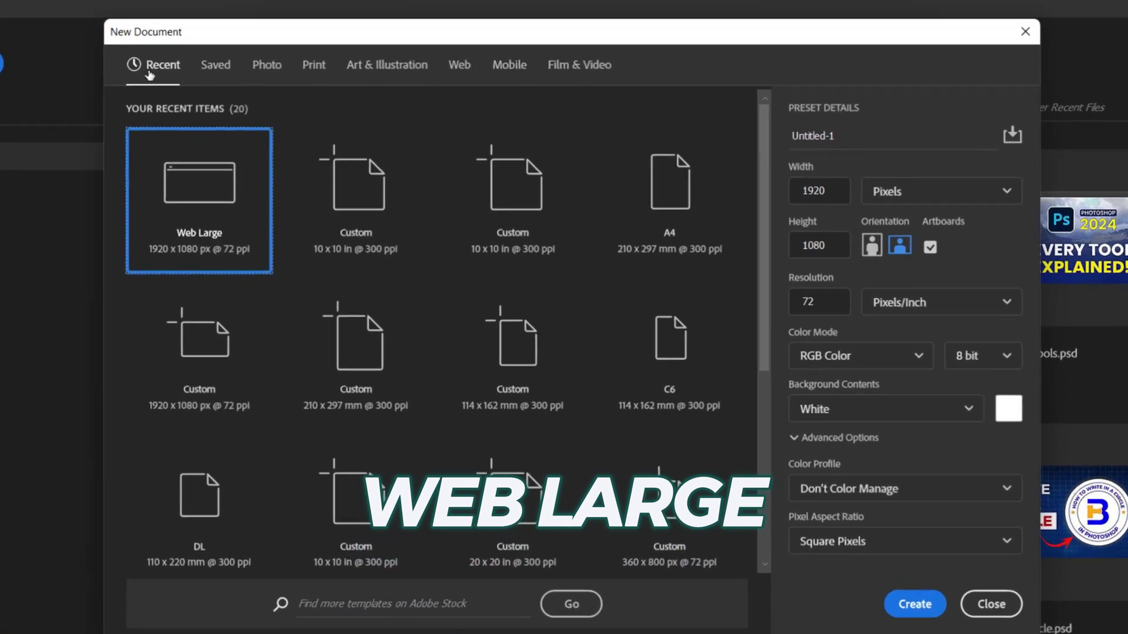
{"action": "left_click", "coordinate": [462, 65]}
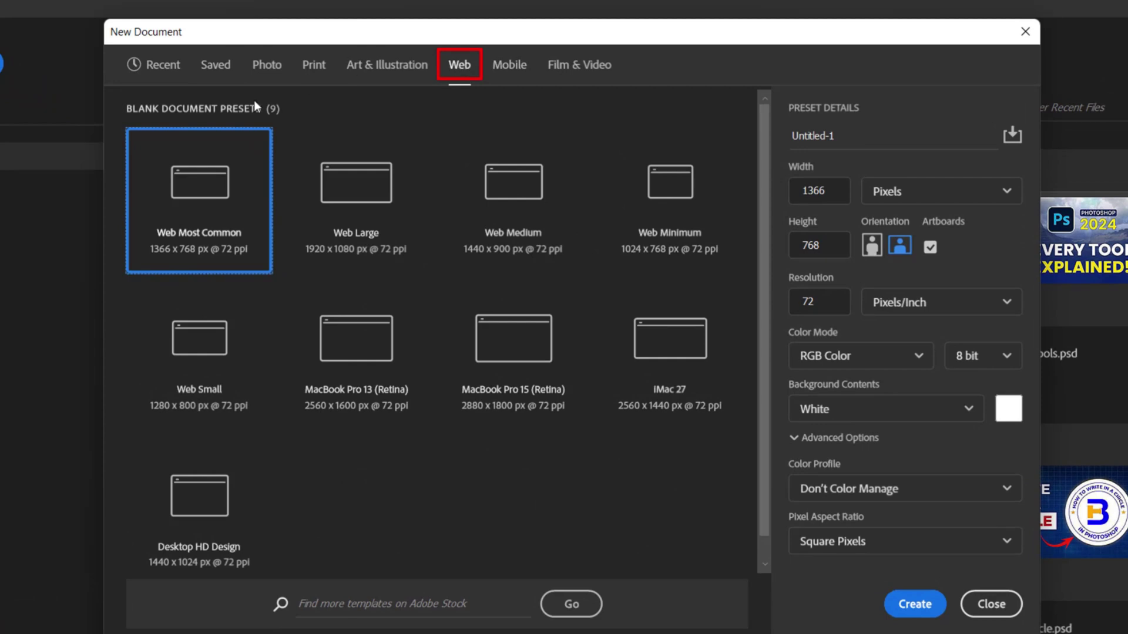
{"action": "left_click", "coordinate": [366, 195]}
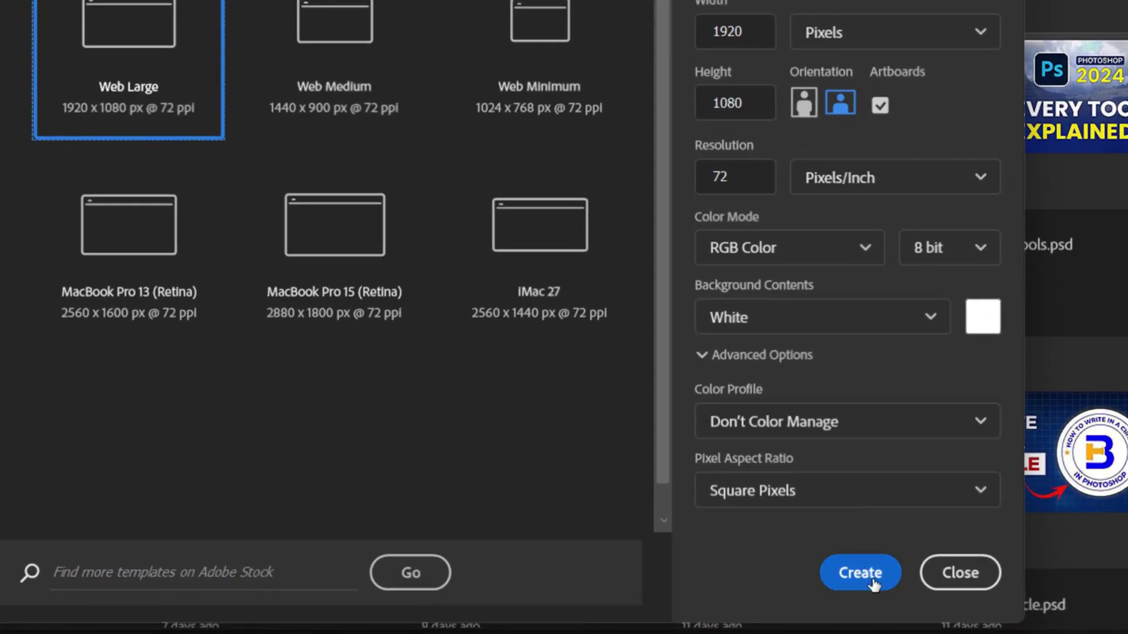
{"action": "left_click", "coordinate": [861, 573]}
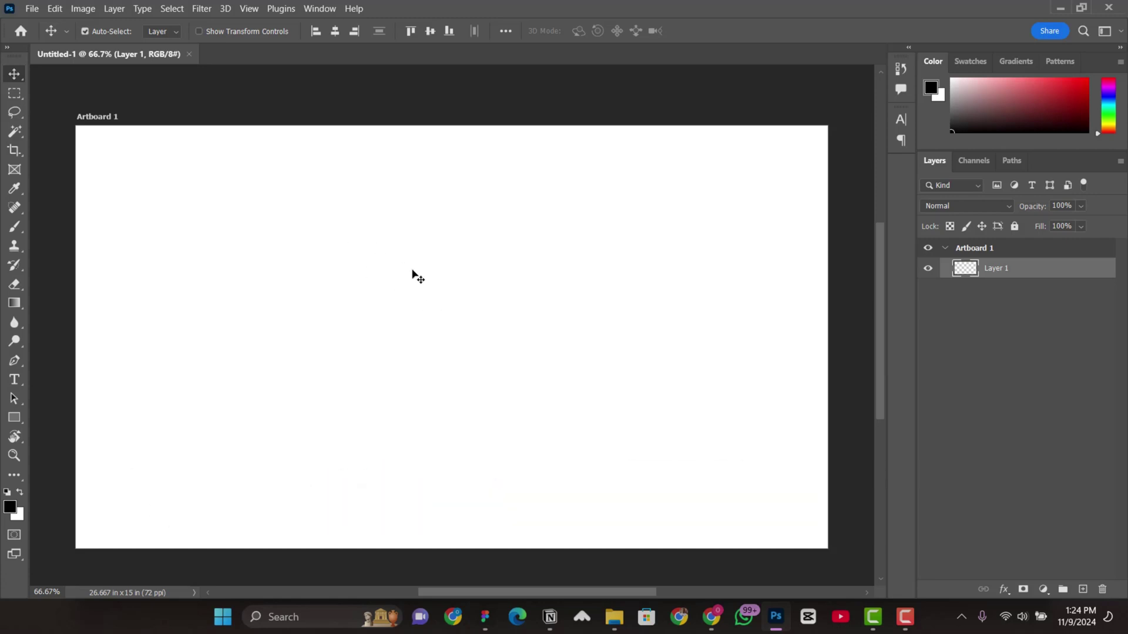
- Switch to File Explorer's Thumbnail video folder, select the 14 flyers from AOG23 Flyer to Modern Church Flyer Editable PSD, and bring them onto the artboard
{"action": "key", "text": "ctrl+minus"}
{"action": "mouse_move", "coordinate": [614, 617]}
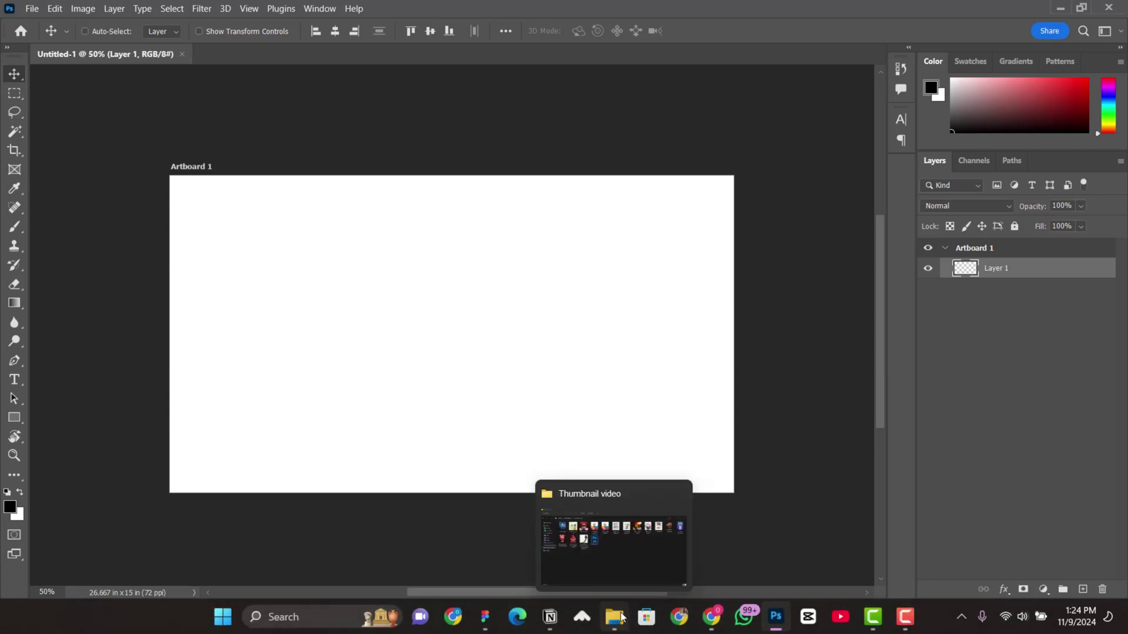
{"action": "left_click", "coordinate": [607, 558]}
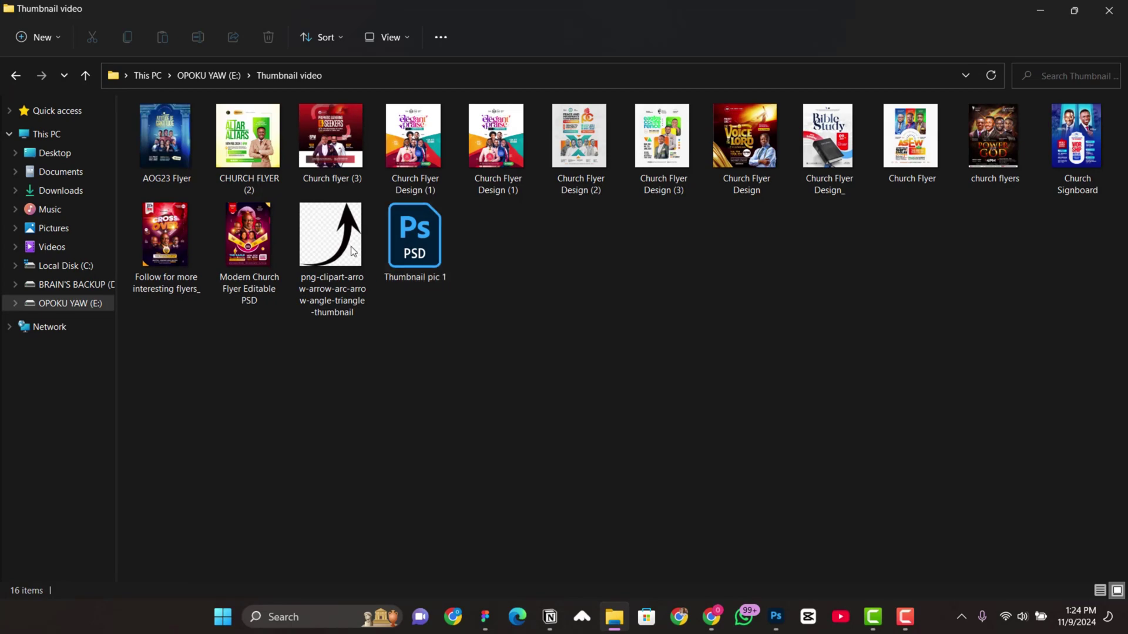
{"action": "left_click", "coordinate": [172, 137]}
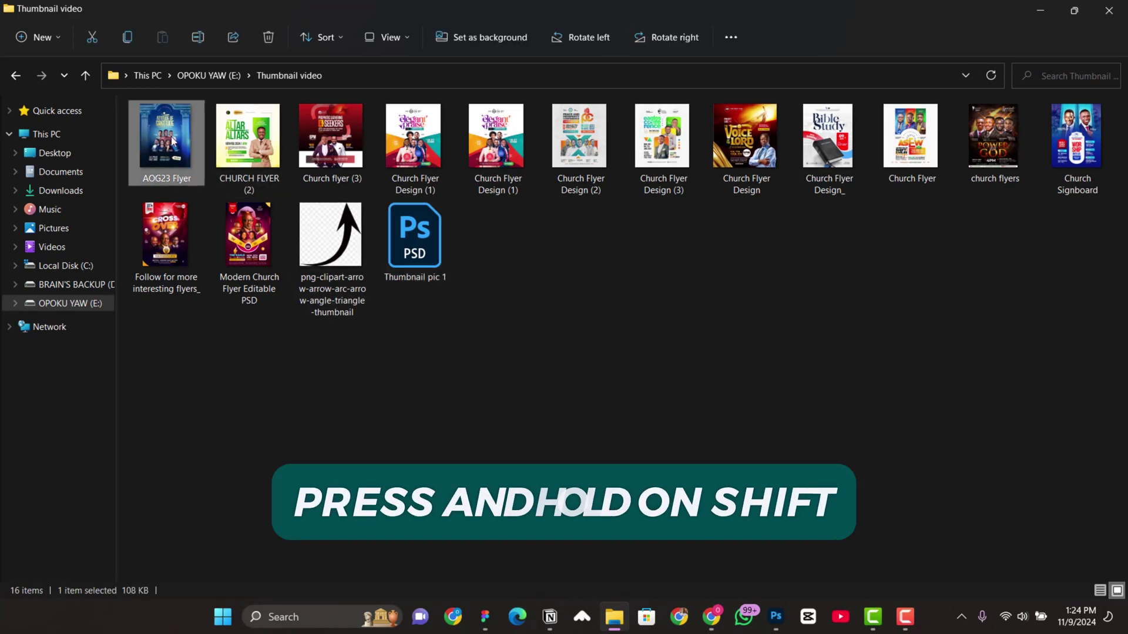
{"action": "left_click", "coordinate": [257, 240], "text": "shift"}
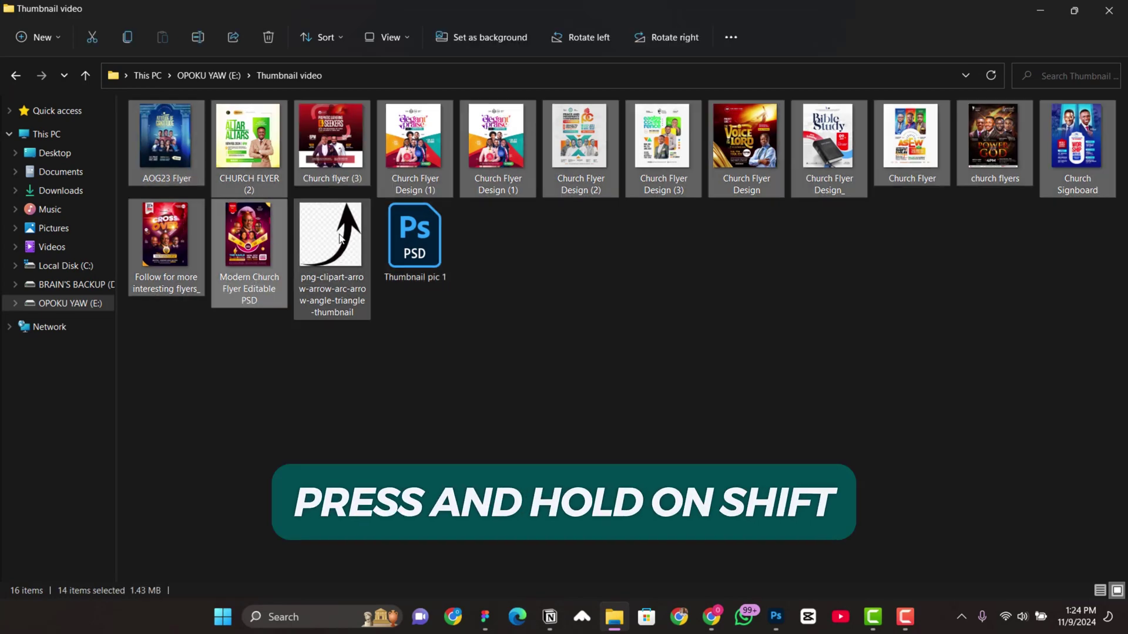
{"action": "left_click", "coordinate": [1075, 10]}
{"action": "left_click_drag", "start_coordinate": [781, 64], "coordinate": [928, 98]}
{"action": "left_click_drag", "start_coordinate": [721, 235], "coordinate": [57, 164]}
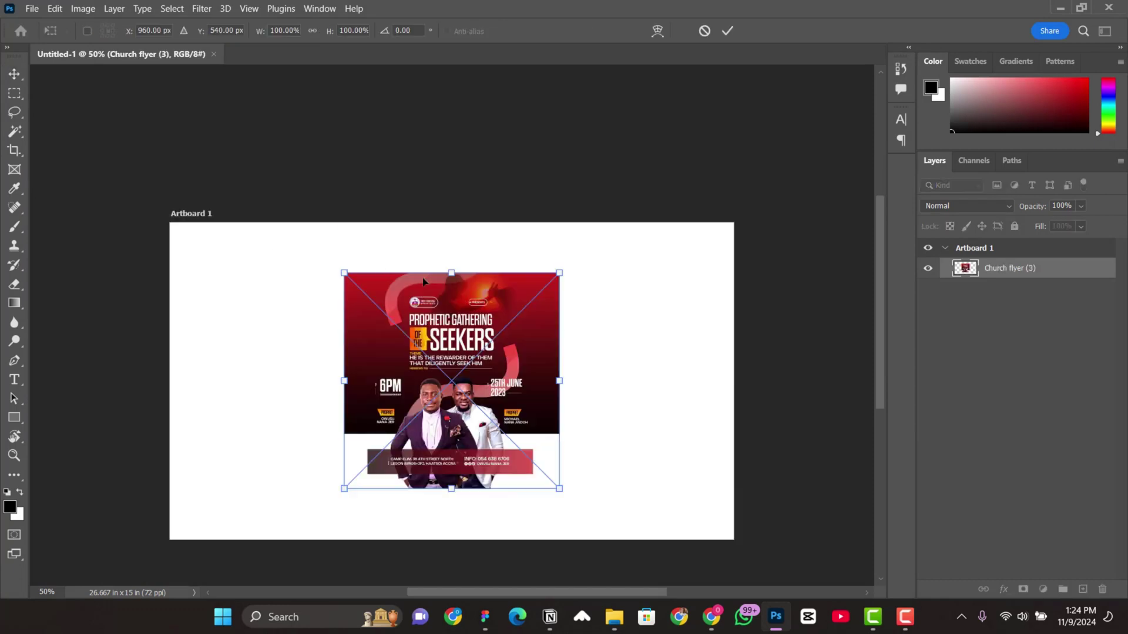
- Commit the placement of each imported flyer on the artboard at 100% size
{"action": "key", "text": "ctrl+minus"}
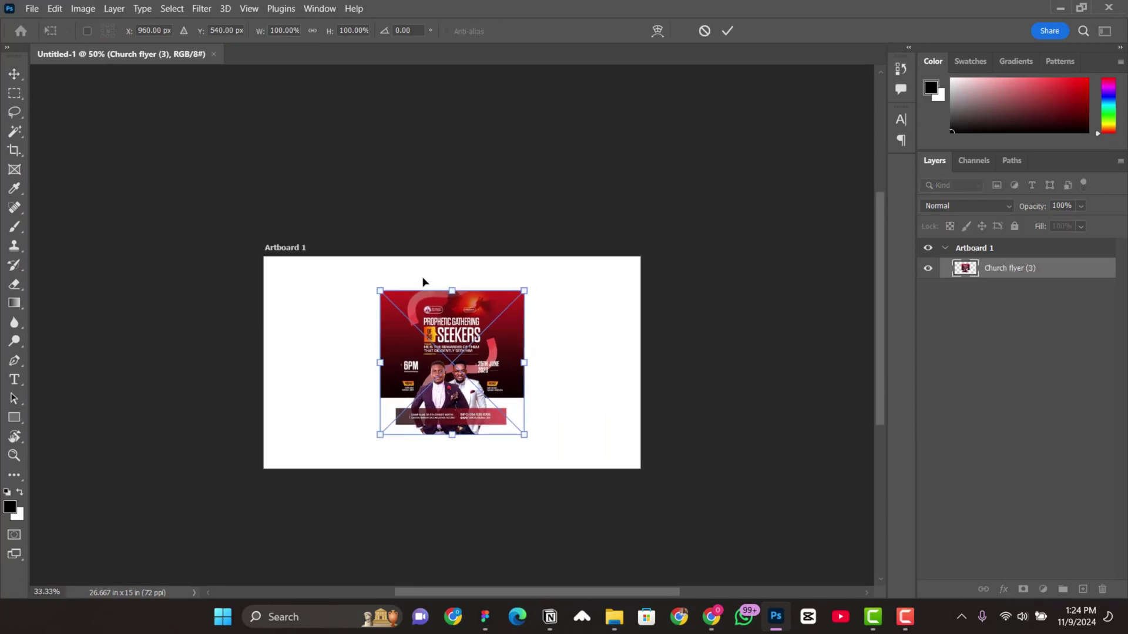
{"action": "left_click", "coordinate": [732, 33]}
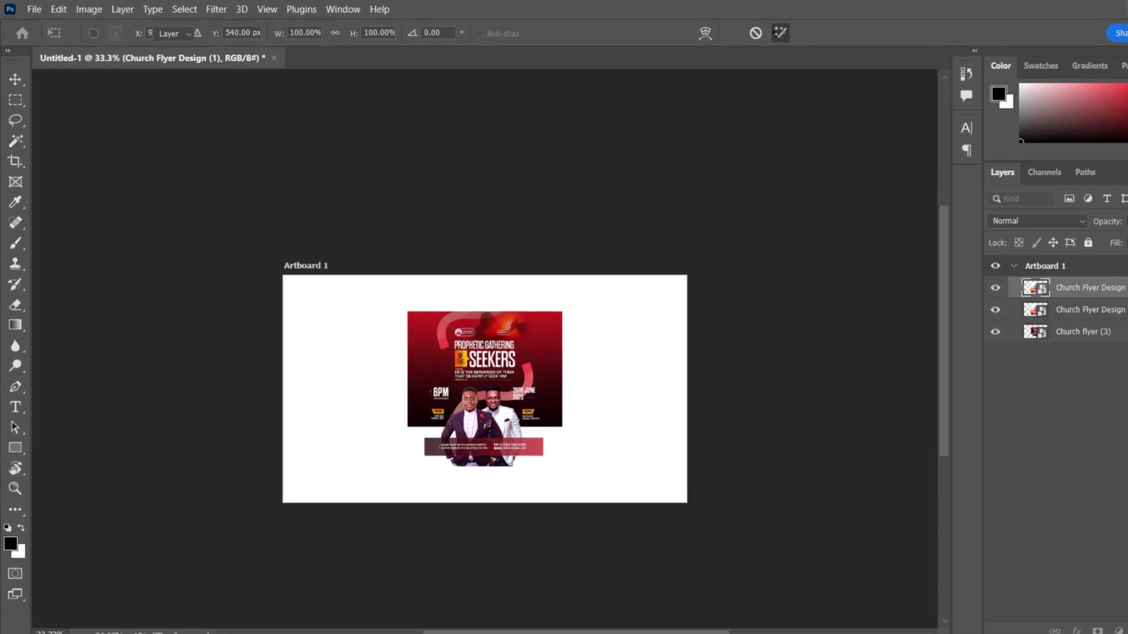
{"action": "left_click", "coordinate": [779, 33]}
{"action": "left_click", "coordinate": [779, 34]}
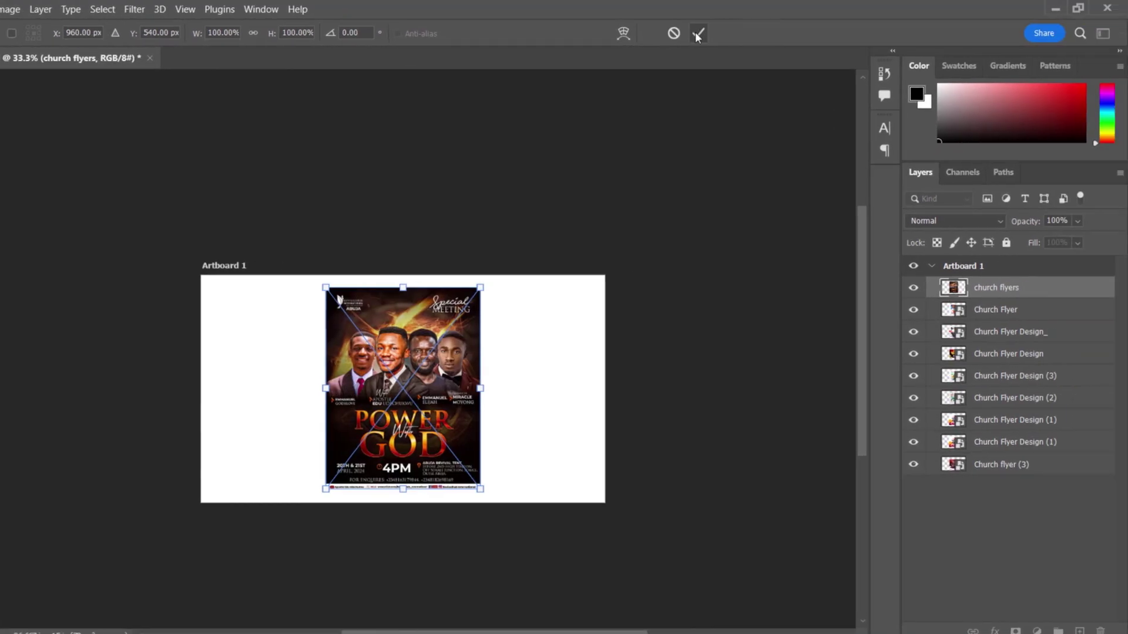
{"action": "left_click", "coordinate": [699, 33]}
{"action": "left_click", "coordinate": [699, 34]}
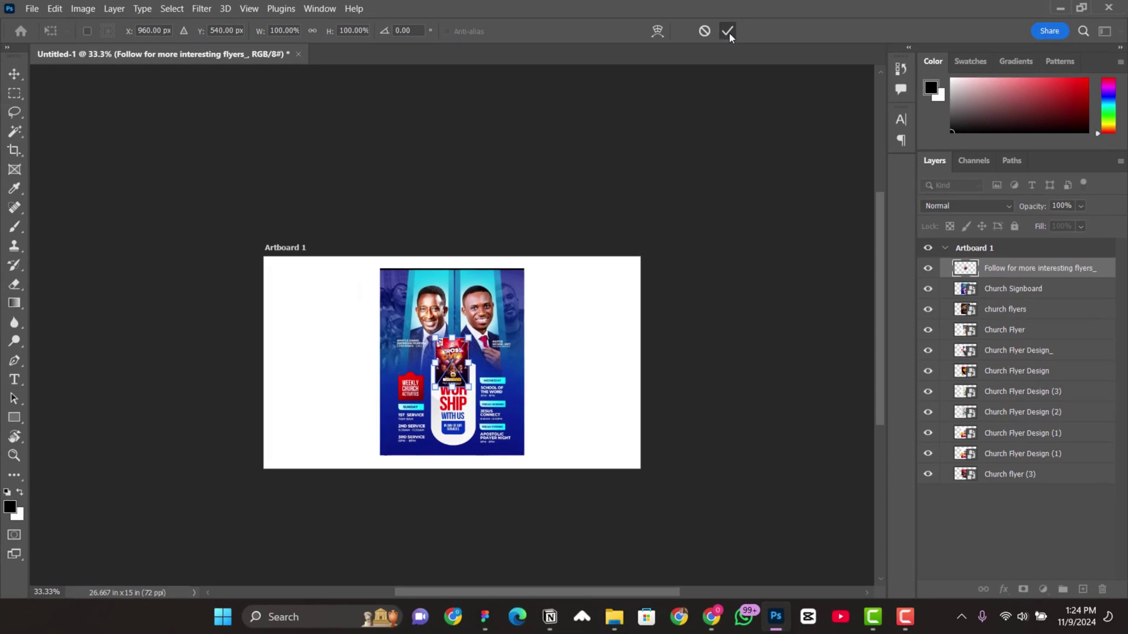
{"action": "left_click", "coordinate": [729, 32]}
{"action": "left_click", "coordinate": [728, 33]}
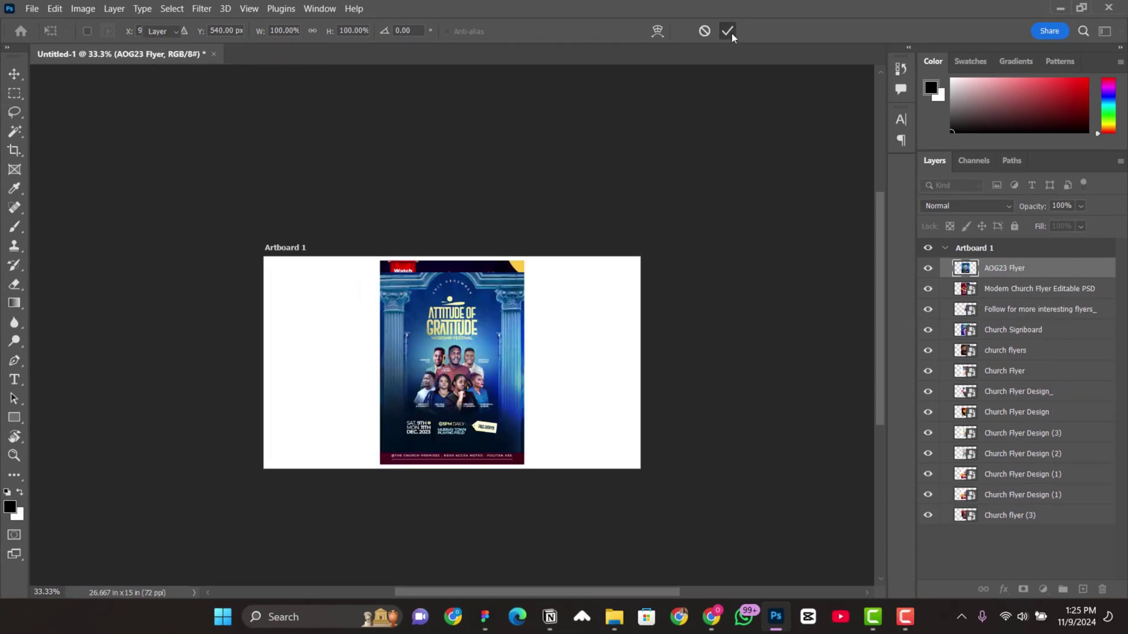
{"action": "left_click", "coordinate": [729, 33]}
{"action": "left_click", "coordinate": [728, 32]}
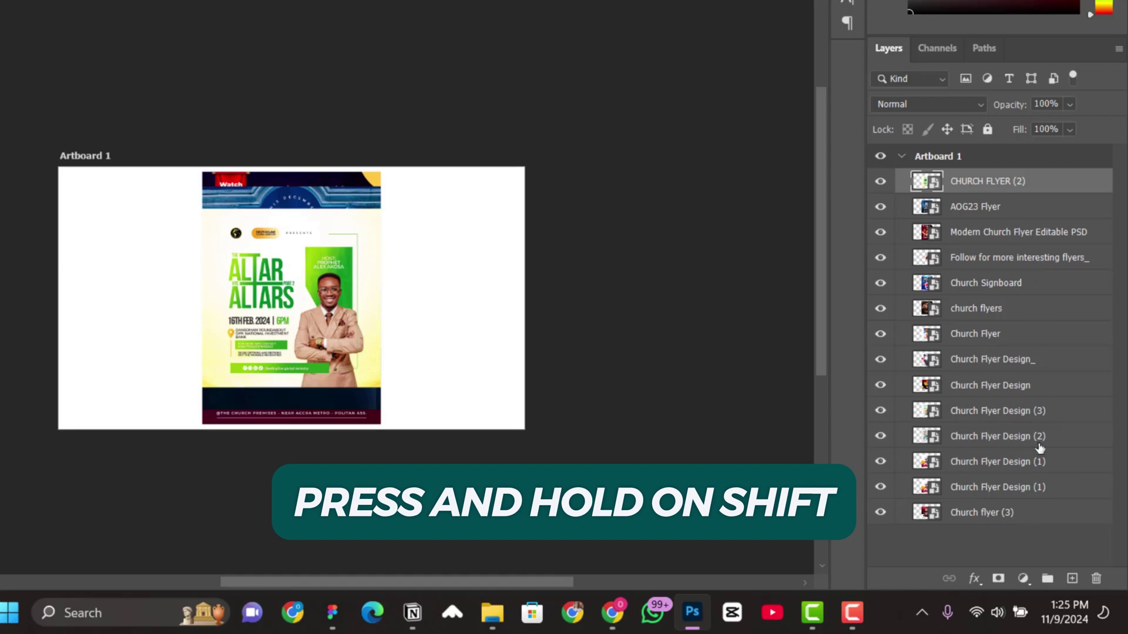
- Select all flyer layers from CHURCH FLYER (2) to Church flyer (3) and move the stack off the artboard, well to its left
{"action": "left_click", "coordinate": [1030, 513], "text": "shift"}
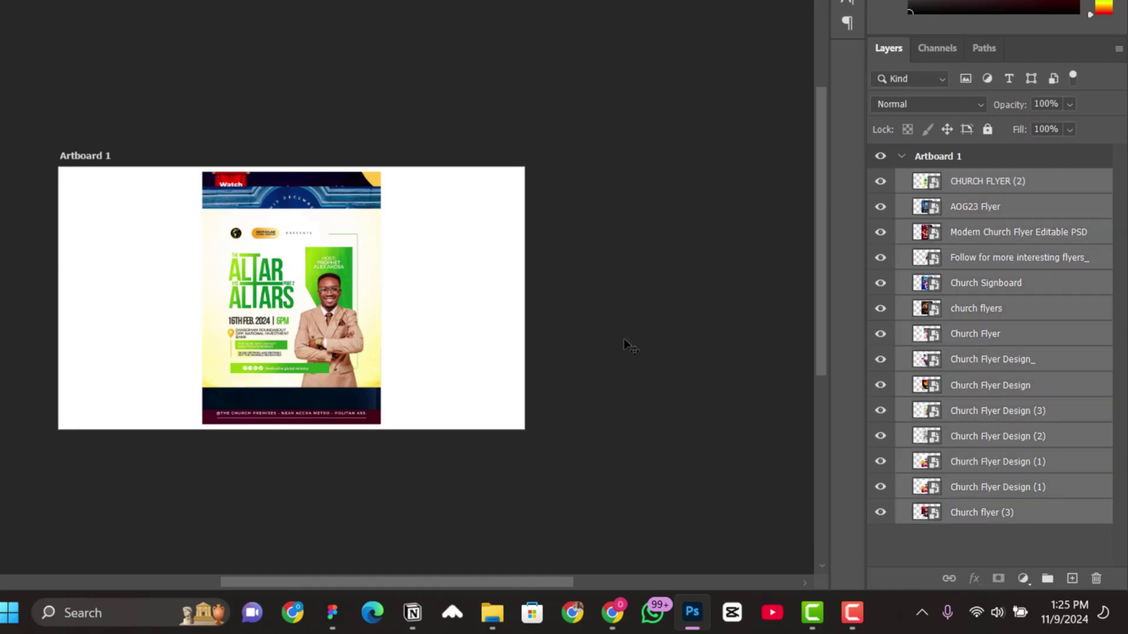
{"action": "key", "text": "ctrl+minus"}
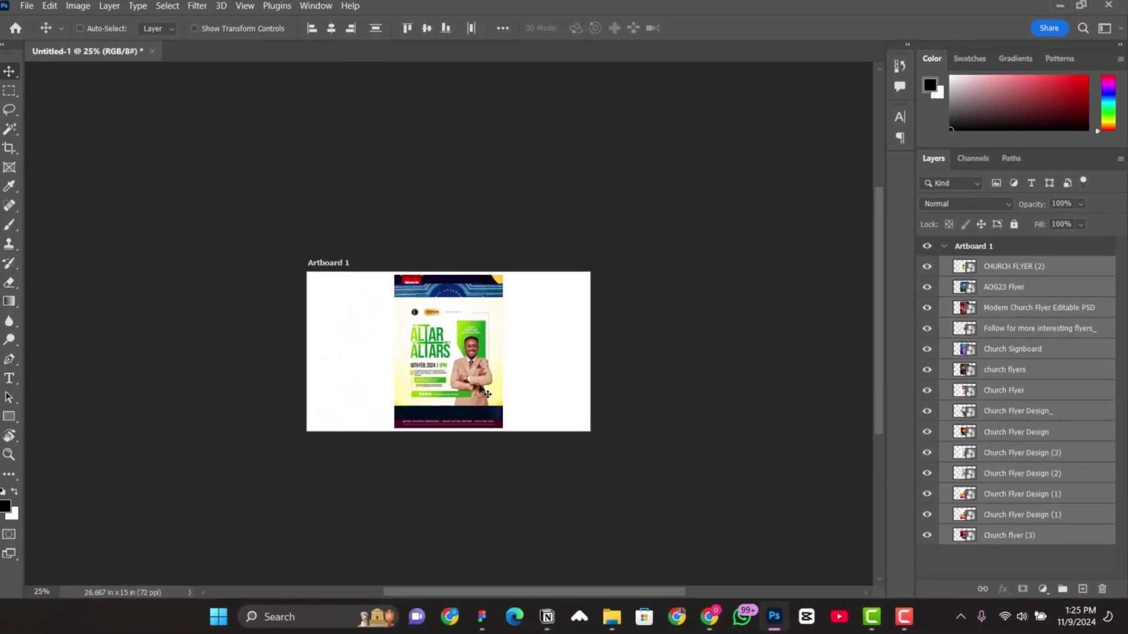
{"action": "left_click_drag", "start_coordinate": [480, 387], "coordinate": [194, 337]}
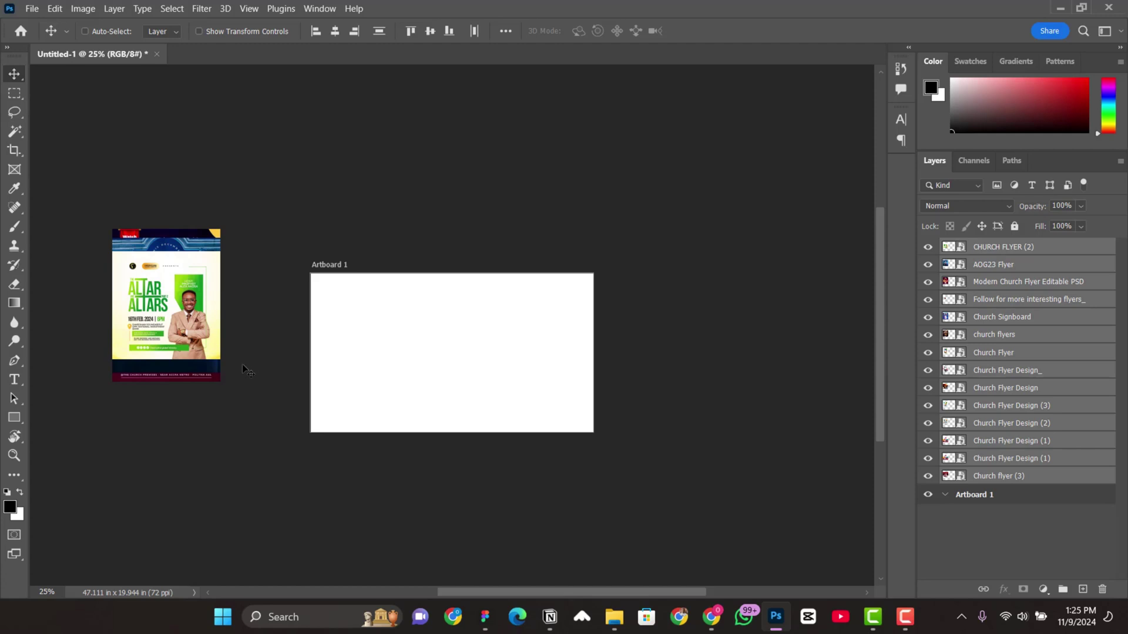
{"action": "left_click_drag", "start_coordinate": [363, 367], "coordinate": [760, 390]}
{"action": "left_click_drag", "start_coordinate": [561, 320], "coordinate": [89, 213]}
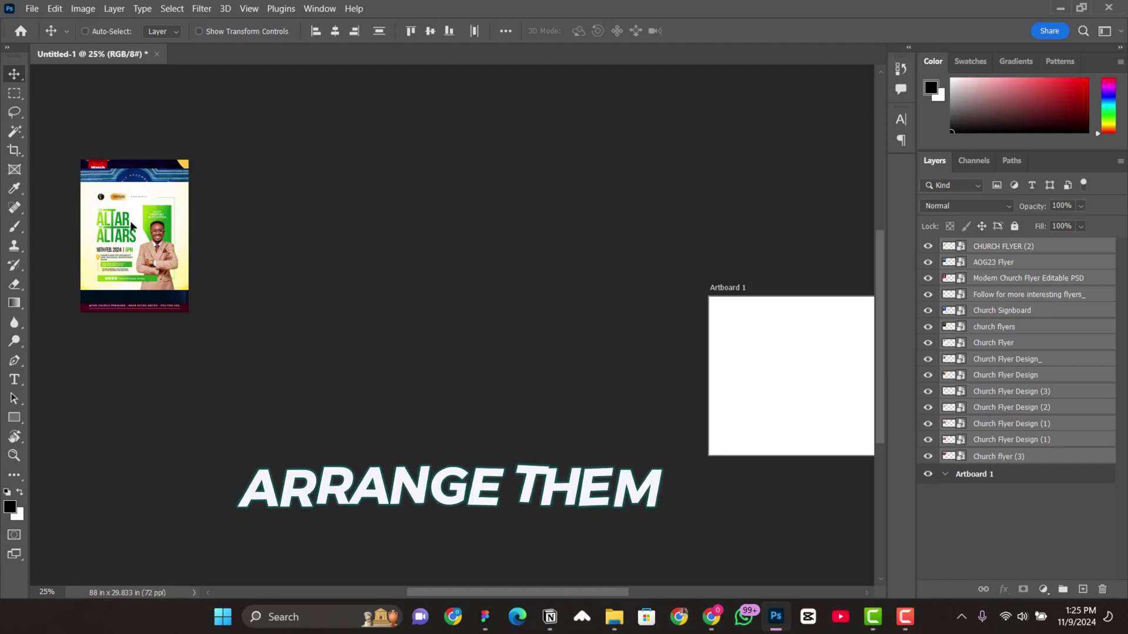
- Move the small "Follow for more interesting flyers_" image out of the stack to its right
{"action": "right_click", "coordinate": [131, 215]}
{"action": "left_click", "coordinate": [176, 264]}
{"action": "left_click_drag", "start_coordinate": [165, 243], "coordinate": [318, 191]}
{"action": "right_click", "coordinate": [134, 236]}
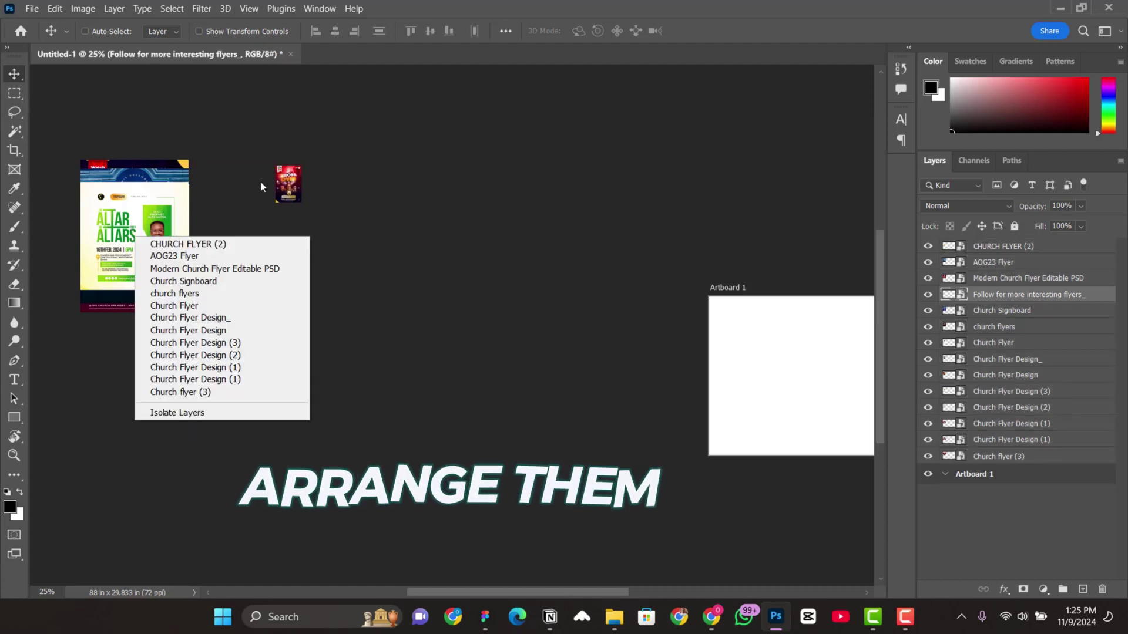
- Scale the Cross Over flyer to 413.56% and position it directly beside the stack, level with the stack's upper edge
{"action": "right_click", "coordinate": [291, 177]}
{"action": "left_click", "coordinate": [315, 186]}
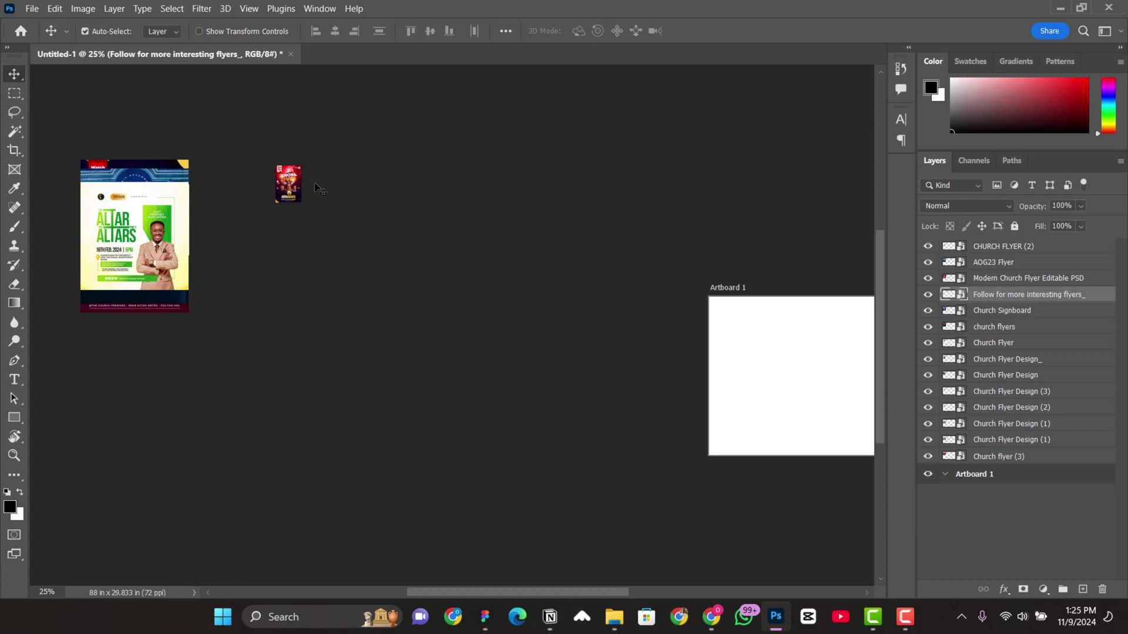
{"action": "right_click", "coordinate": [304, 175]}
{"action": "left_click", "coordinate": [329, 176]}
{"action": "key", "text": "ctrl+t"}
{"action": "left_click_drag", "start_coordinate": [301, 203], "coordinate": [340, 244]}
{"action": "left_click_drag", "start_coordinate": [314, 205], "coordinate": [290, 248]}
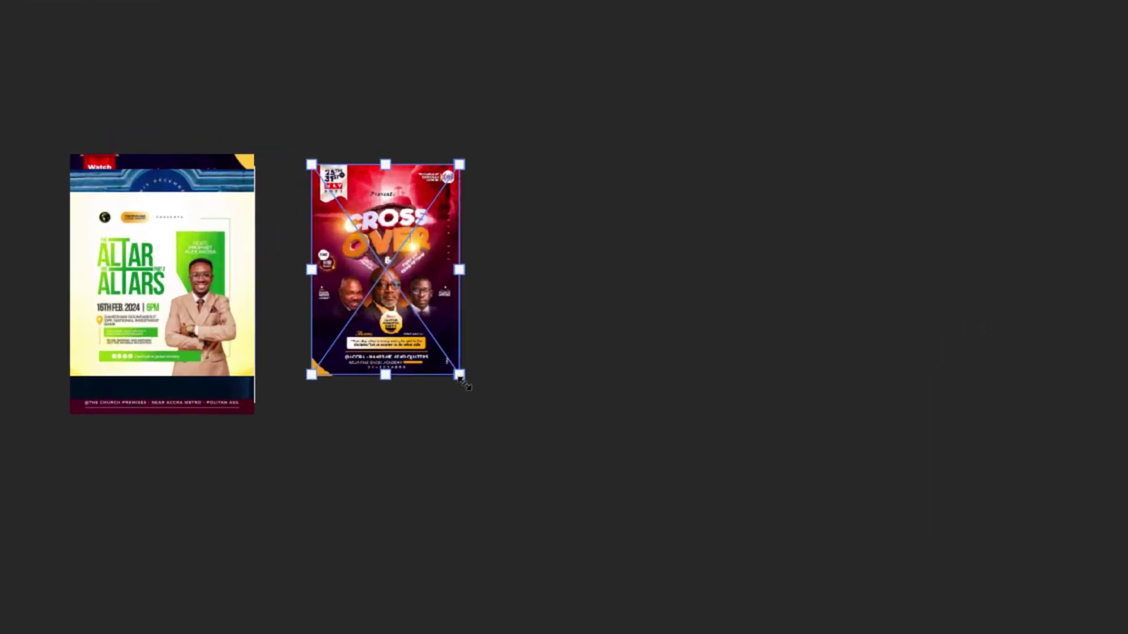
{"action": "left_click_drag", "start_coordinate": [464, 383], "coordinate": [478, 388]}
{"action": "left_click_drag", "start_coordinate": [408, 349], "coordinate": [382, 364]}
{"action": "mouse_move", "coordinate": [453, 407]}
{"action": "left_mouse_down"}
{"action": "mouse_move", "coordinate": [463, 414]}
{"action": "mouse_move", "coordinate": [451, 414]}
{"action": "left_mouse_up"}
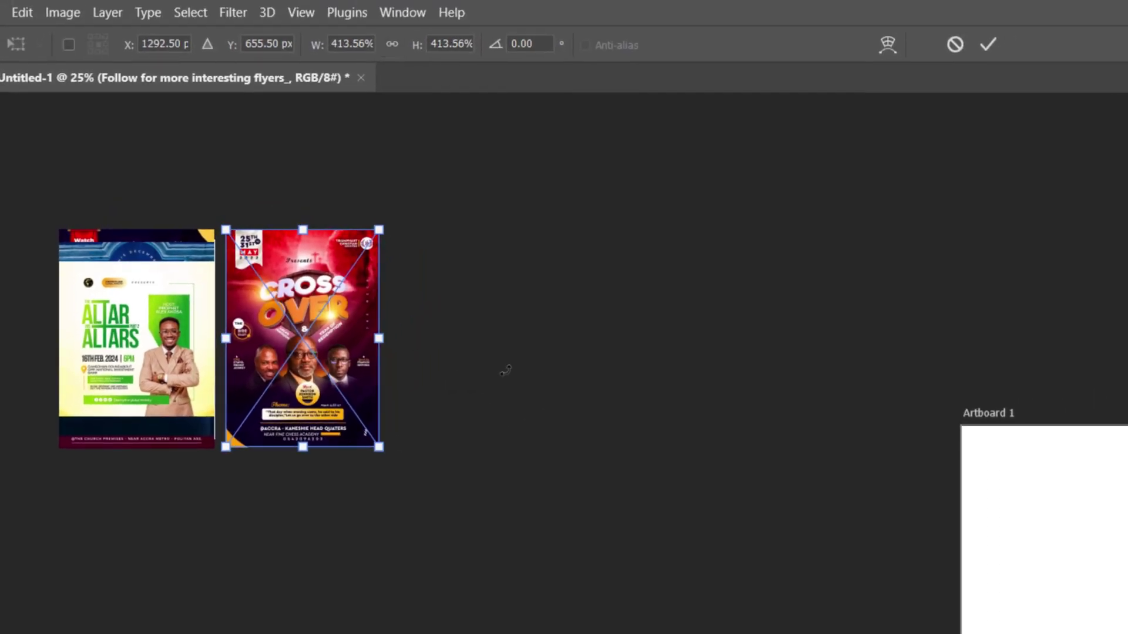
{"action": "left_click", "coordinate": [990, 44]}
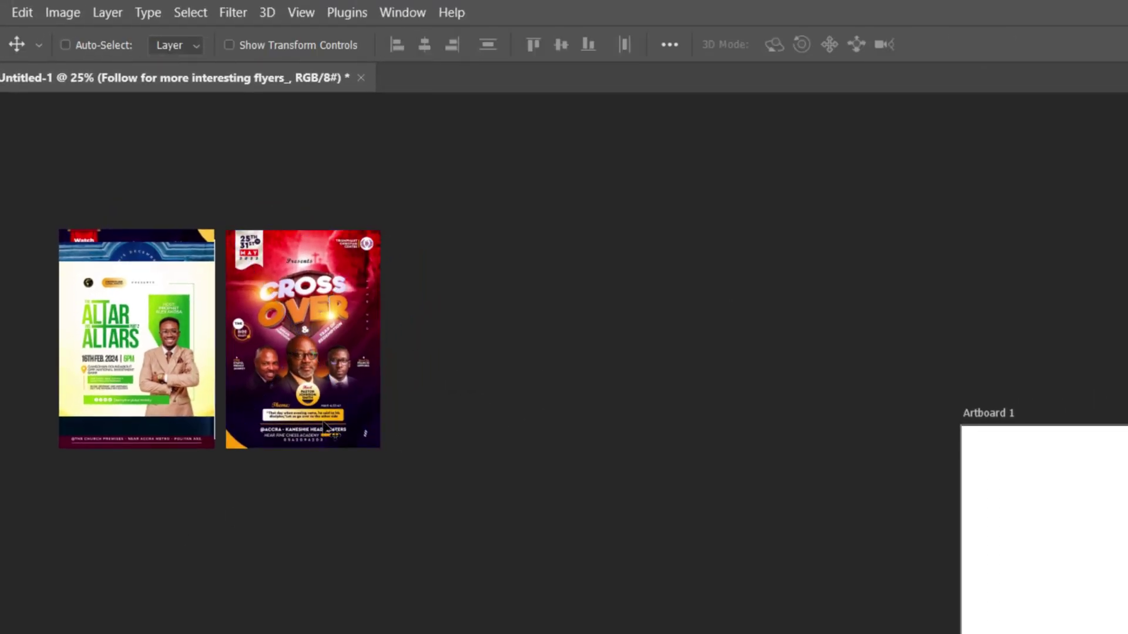
- Move the AOG23 Flyer and the Modern Church Flyer out of the stack to the empty area beneath it
{"action": "right_click", "coordinate": [162, 351]}
{"action": "left_click", "coordinate": [188, 378]}
{"action": "left_click_drag", "start_coordinate": [197, 358], "coordinate": [431, 545]}
{"action": "right_click", "coordinate": [49, 312]}
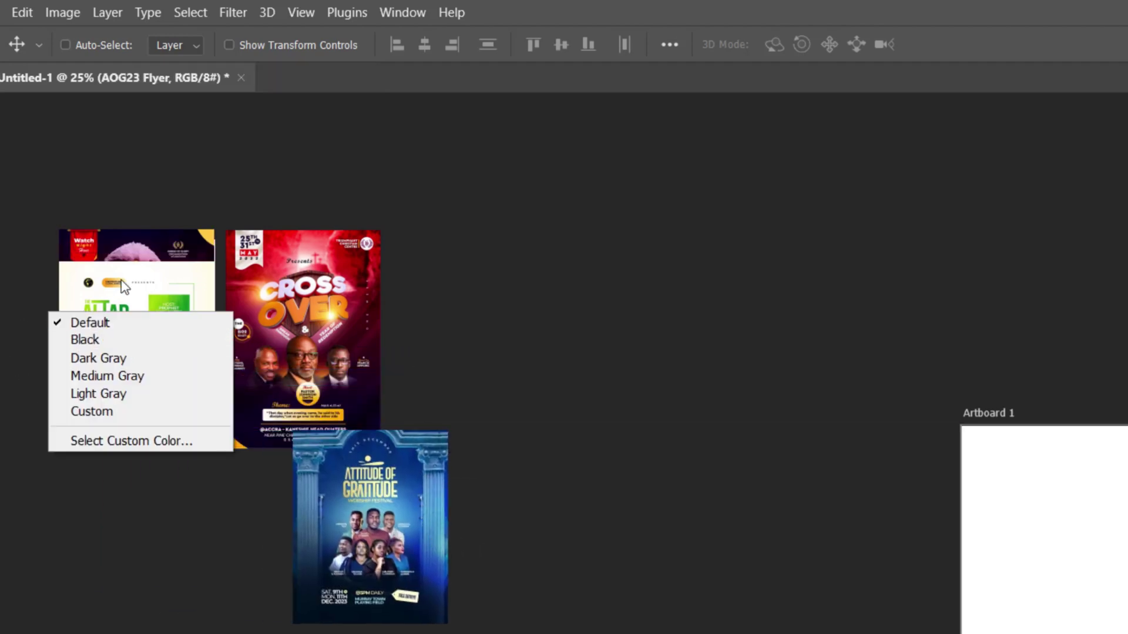
{"action": "right_click", "coordinate": [123, 275]}
{"action": "left_click", "coordinate": [181, 304]}
{"action": "left_click_drag", "start_coordinate": [181, 294], "coordinate": [211, 631]}
- Pull the remaining overlapping flyers out of the stack one by one and spread them across the canvas
{"action": "right_click", "coordinate": [121, 319]}
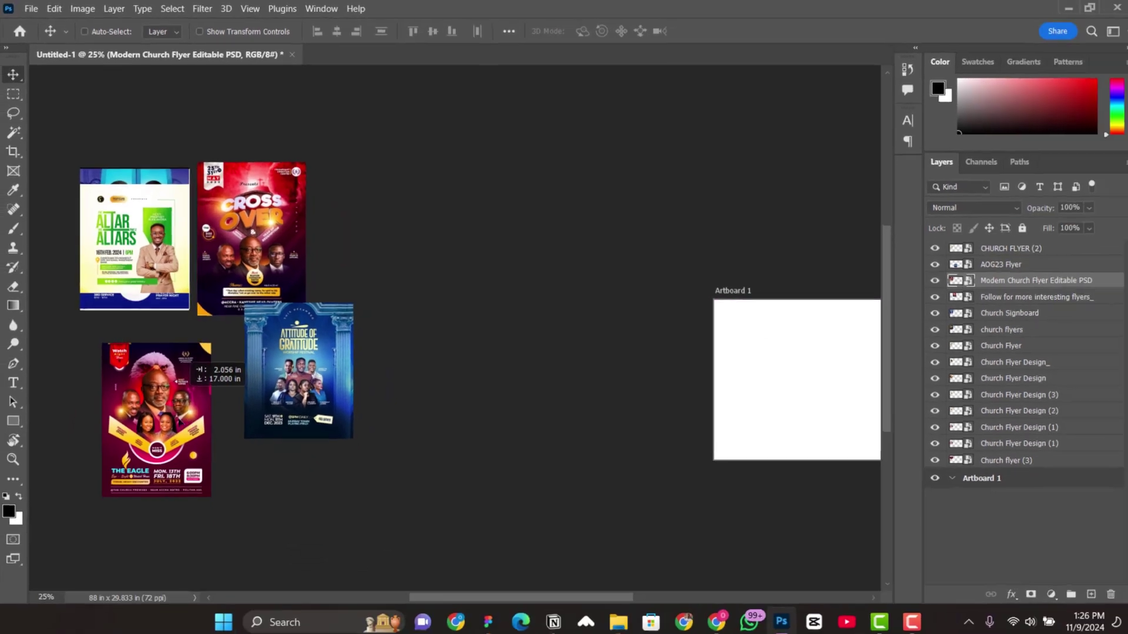
{"action": "left_click", "coordinate": [159, 243]}
{"action": "left_click_drag", "start_coordinate": [135, 238], "coordinate": [385, 492]}
{"action": "right_click", "coordinate": [122, 228]}
{"action": "left_click", "coordinate": [155, 247]}
{"action": "right_click", "coordinate": [120, 229]}
{"action": "left_click", "coordinate": [155, 250]}
{"action": "left_click_drag", "start_coordinate": [130, 370], "coordinate": [68, 379]}
{"action": "right_click", "coordinate": [121, 229]}
{"action": "left_click", "coordinate": [155, 248]}
{"action": "left_click_drag", "start_coordinate": [134, 244], "coordinate": [254, 453]}
{"action": "right_click", "coordinate": [121, 229]}
{"action": "left_click", "coordinate": [155, 248]}
- Delete the duplicate Church Flyer Design (1) layer from the stack
{"action": "right_click", "coordinate": [121, 229]}
{"action": "left_click", "coordinate": [146, 178]}
{"action": "key", "text": "Delete"}
- Place the Voice of the Lord flyer beneath the Elegant Praise flyer and scale it to match that flyer's width
{"action": "right_click", "coordinate": [181, 321]}
{"action": "left_click", "coordinate": [203, 330]}
{"action": "left_click_drag", "start_coordinate": [247, 235], "coordinate": [241, 248]}
{"action": "left_click_drag", "start_coordinate": [93, 353], "coordinate": [167, 341]}
{"action": "scroll", "coordinate": [149, 344], "scroll_direction": "down", "scroll_amount": 1}
{"action": "key", "text": "ctrl+t"}
{"action": "left_click_drag", "start_coordinate": [83, 265], "coordinate": [80, 262]}
{"action": "left_click_drag", "start_coordinate": [141, 318], "coordinate": [141, 313]}
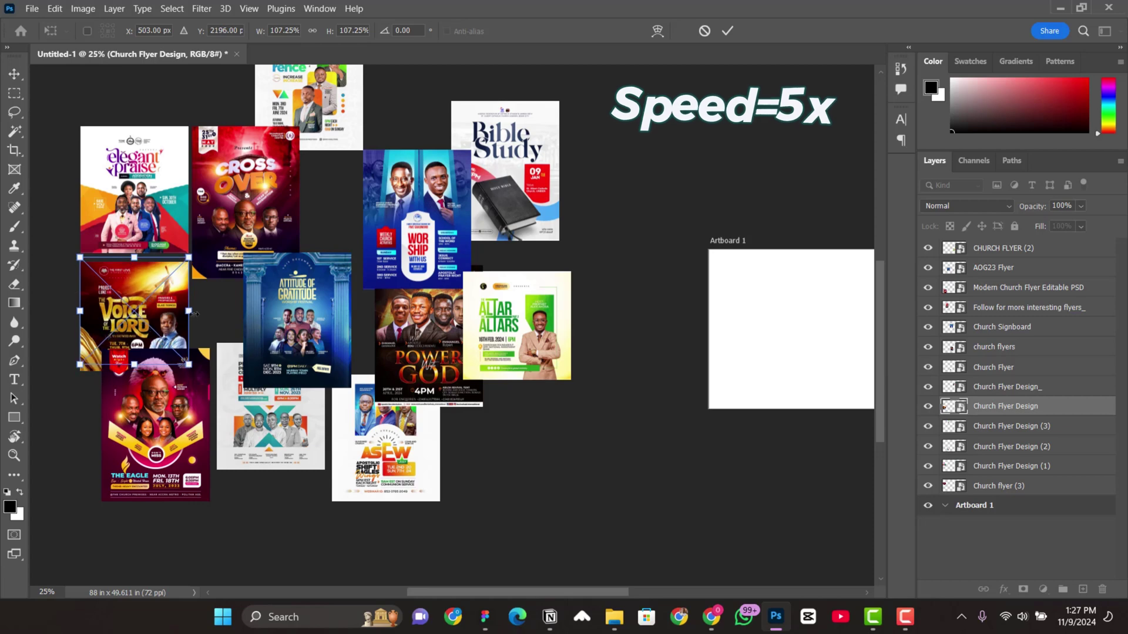
{"action": "key", "text": "Return"}
- Move the AOG23 Flyer and the Peace and Prosperity flyer aside to clear the space beneath the Cross Over flyer
{"action": "right_click", "coordinate": [281, 303]}
{"action": "left_click", "coordinate": [298, 310]}
{"action": "left_click_drag", "start_coordinate": [298, 311], "coordinate": [484, 379]}
{"action": "right_click", "coordinate": [309, 400]}
{"action": "left_click", "coordinate": [327, 409]}
{"action": "left_click_drag", "start_coordinate": [317, 412], "coordinate": [410, 479]}
- Place the ASEW flyer beneath the Cross Over flyer and align the Eagle flyer with the first column
{"action": "right_click", "coordinate": [159, 422]}
{"action": "left_click", "coordinate": [176, 431]}
{"action": "left_click_drag", "start_coordinate": [170, 431], "coordinate": [171, 467]}
{"action": "right_click", "coordinate": [350, 453]}
{"action": "left_click", "coordinate": [367, 461]}
{"action": "left_click_drag", "start_coordinate": [365, 458], "coordinate": [241, 363]}
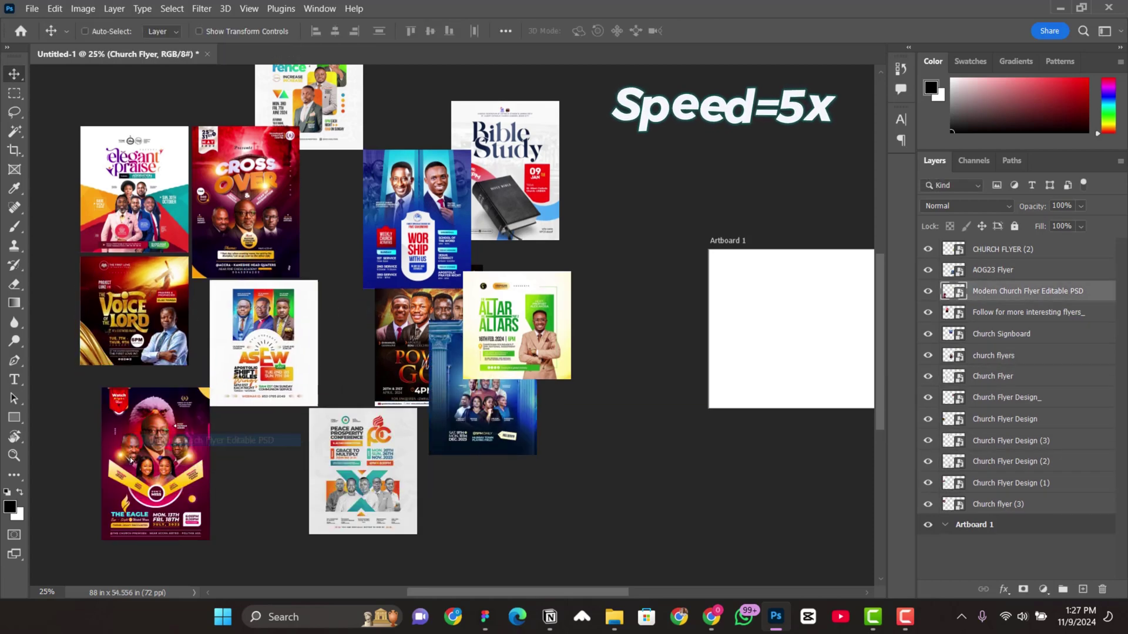
{"action": "right_click", "coordinate": [164, 442]}
{"action": "left_click_drag", "start_coordinate": [171, 449], "coordinate": [183, 404]}
- Position the Church Signboard flyer beside the ASEW flyer, shifting the Power of God, AOG23 and Peace and Prosperity flyers further right
{"action": "left_click_drag", "start_coordinate": [405, 235], "coordinate": [342, 272]}
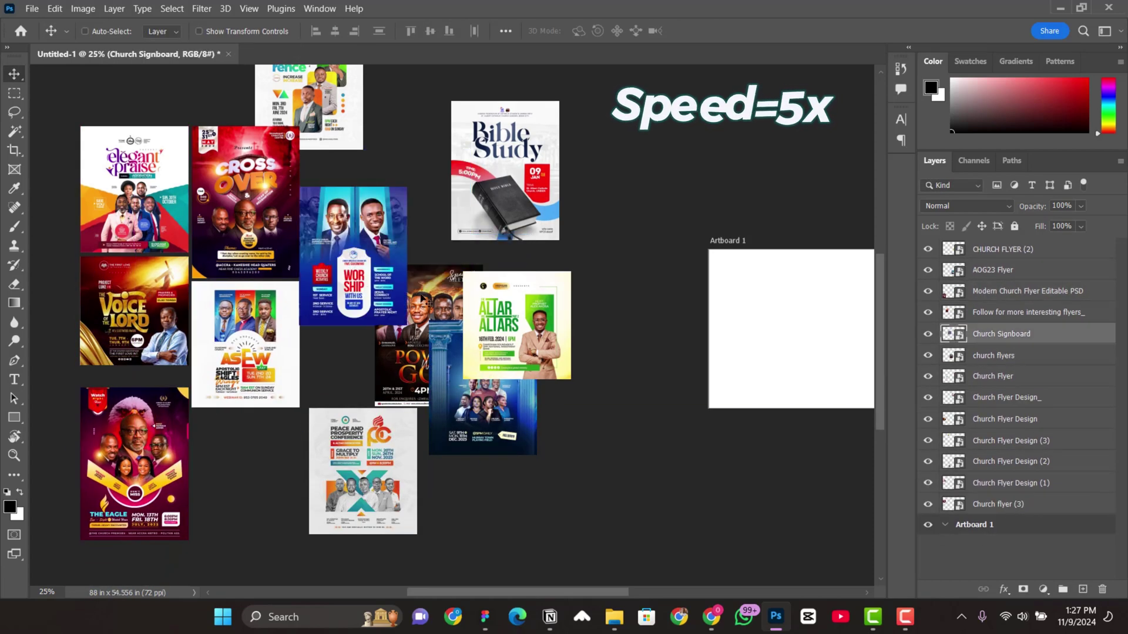
{"action": "left_click_drag", "start_coordinate": [405, 346], "coordinate": [517, 329]}
{"action": "left_click_drag", "start_coordinate": [493, 411], "coordinate": [613, 436]}
{"action": "right_click", "coordinate": [393, 451]}
{"action": "left_click", "coordinate": [401, 457]}
{"action": "left_click_drag", "start_coordinate": [387, 459], "coordinate": [551, 507]}
{"action": "left_click_drag", "start_coordinate": [396, 259], "coordinate": [400, 353]}
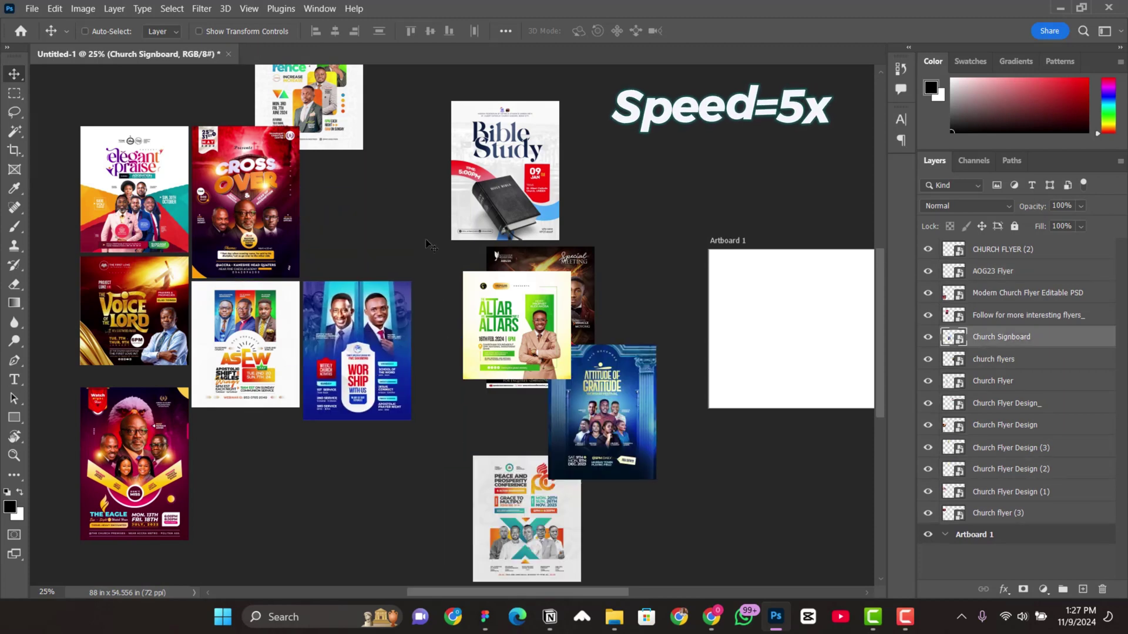
- Place the Eagles Conference flyer above the Church Signboard flyer, moving the Bible Study flyer away to its right
{"action": "right_click", "coordinate": [473, 179]}
{"action": "left_click", "coordinate": [486, 187]}
{"action": "left_click_drag", "start_coordinate": [485, 187], "coordinate": [356, 211]}
{"action": "left_click_drag", "start_coordinate": [329, 105], "coordinate": [525, 101]}
{"action": "left_click", "coordinate": [413, 180]}
{"action": "left_click_drag", "start_coordinate": [413, 179], "coordinate": [626, 181]}
{"action": "right_click", "coordinate": [509, 97]}
{"action": "left_click", "coordinate": [520, 103]}
{"action": "left_click_drag", "start_coordinate": [520, 104], "coordinate": [372, 236]}
- Move the Altar Altars flyer beneath the ASEW flyer and nudge it into line with the second column
{"action": "right_click", "coordinate": [481, 317]}
{"action": "left_click", "coordinate": [493, 324]}
{"action": "left_click_drag", "start_coordinate": [492, 324], "coordinate": [226, 473]}
{"action": "key", "text": "shift+Left"}
{"action": "key", "text": "shift+Left"}
{"action": "key", "text": "shift+Up"}
{"action": "key", "text": "shift+Up"}
{"action": "key", "text": "shift+Up"}
{"action": "key", "text": "shift+Up"}
{"action": "key", "text": "shift+Up"}
{"action": "key", "text": "shift+Up"}
- Nudge the Eagle flyer upward to close the gap beneath the Voice of the Lord flyer
{"action": "right_click", "coordinate": [108, 415]}
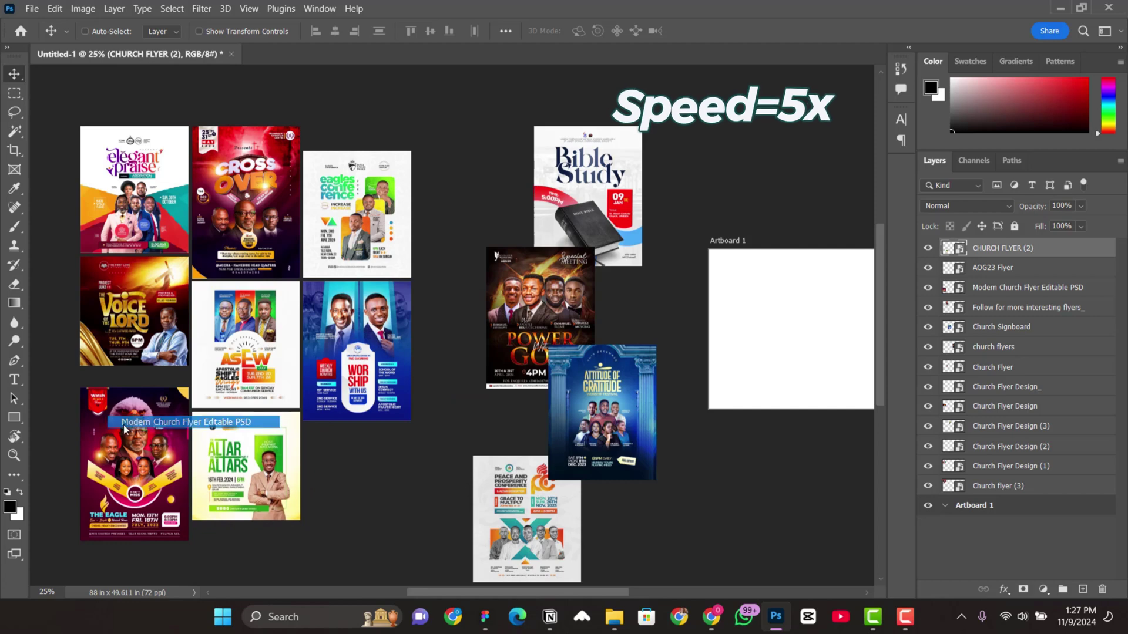
{"action": "left_click", "coordinate": [120, 422]}
{"action": "key", "text": "shift+Up"}
{"action": "key", "text": "shift+Up"}
{"action": "key", "text": "shift+Up"}
{"action": "key", "text": "shift+Up"}
{"action": "key", "text": "shift+Up"}
{"action": "key", "text": "shift+Up"}
{"action": "key", "text": "shift+Up"}
{"action": "key", "text": "shift+Up"}
{"action": "key", "text": "shift+Up"}
{"action": "key", "text": "shift+Up"}
{"action": "key", "text": "shift+Up"}
- Build the fourth column with the Power of God flyer beside the Church Signboard flyer and the Bible Study flyer above it
{"action": "right_click", "coordinate": [529, 306]}
{"action": "left_click", "coordinate": [541, 313]}
{"action": "left_click_drag", "start_coordinate": [540, 313], "coordinate": [469, 349]}
{"action": "right_click", "coordinate": [588, 211]}
{"action": "left_click", "coordinate": [599, 218]}
{"action": "left_click_drag", "start_coordinate": [600, 218], "coordinate": [480, 228]}
- Build the fifth column with the AOG23 Flyer beside the Power of God flyer and the Peace and Prosperity flyer above it
{"action": "right_click", "coordinate": [588, 365]}
{"action": "left_click", "coordinate": [601, 371]}
{"action": "left_click_drag", "start_coordinate": [601, 372], "coordinate": [577, 308]}
{"action": "right_click", "coordinate": [513, 480]}
{"action": "left_click", "coordinate": [525, 487]}
{"action": "left_click_drag", "start_coordinate": [524, 487], "coordinate": [578, 183]}
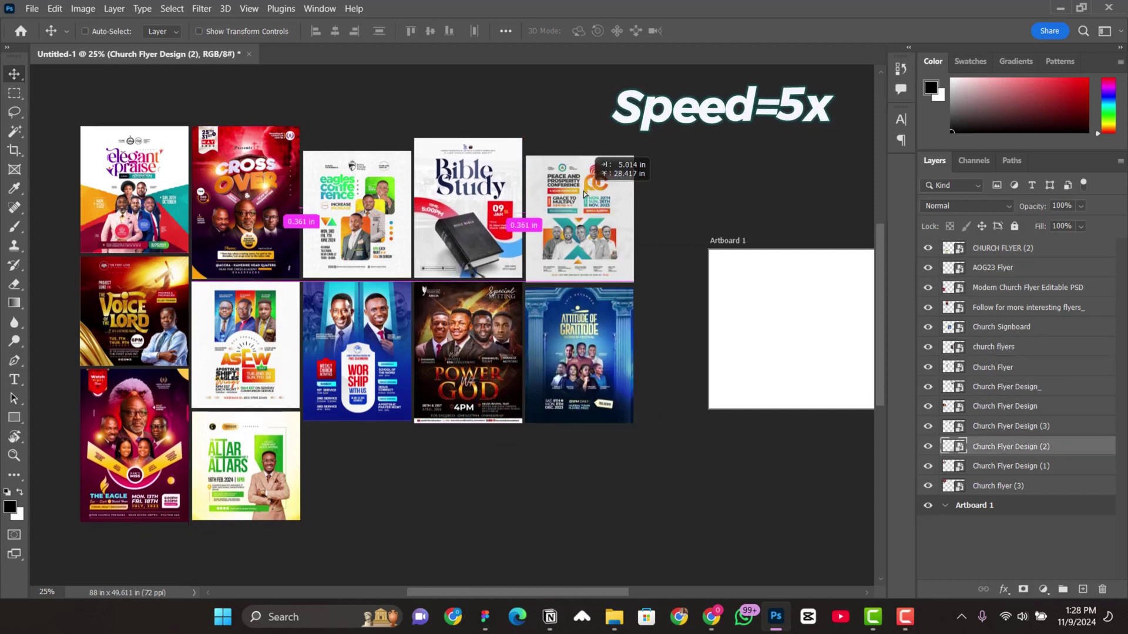
{"action": "right_click", "coordinate": [579, 335]}
{"action": "left_click", "coordinate": [591, 343]}
- Select all flyer layers from Church flyer (3) to CHURCH FLYER (2) and combine them into a group named Flyers
{"action": "scroll", "coordinate": [554, 358], "scroll_direction": "up", "scroll_amount": 1}
{"action": "scroll", "coordinate": [552, 356], "scroll_direction": "right", "scroll_amount": 2}
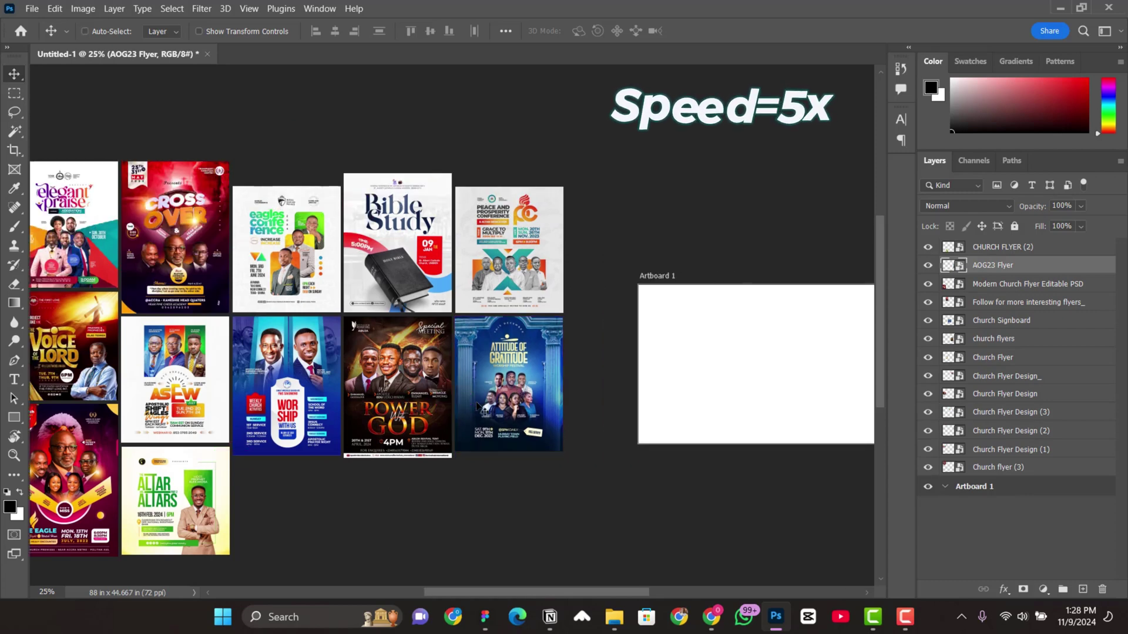
{"action": "key", "text": "ctrl+minus"}
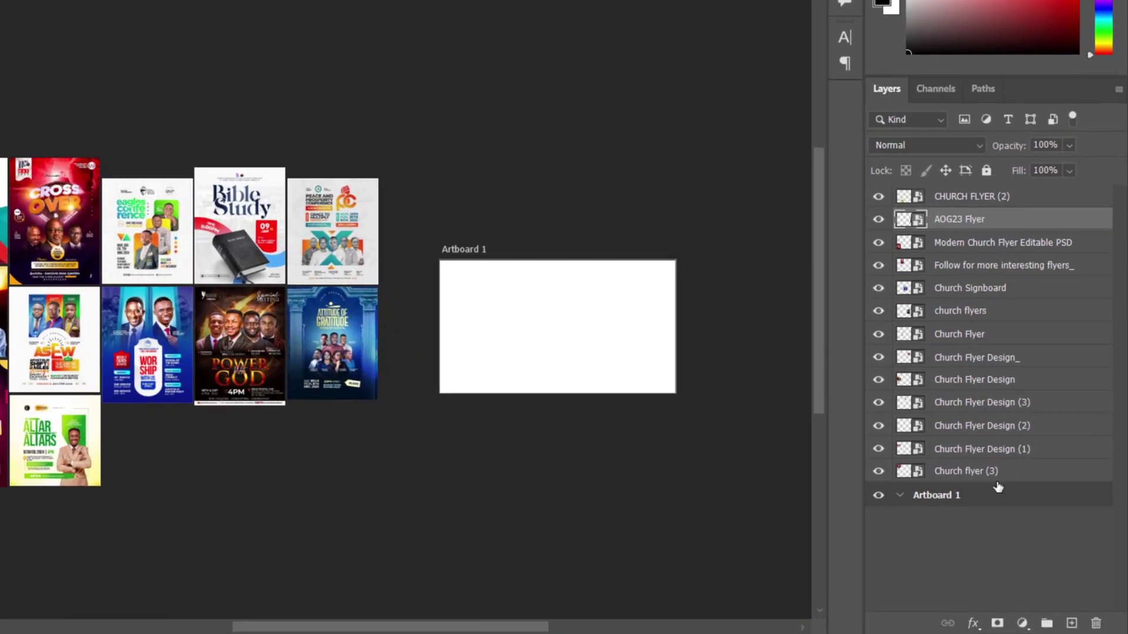
{"action": "left_click", "coordinate": [1019, 472]}
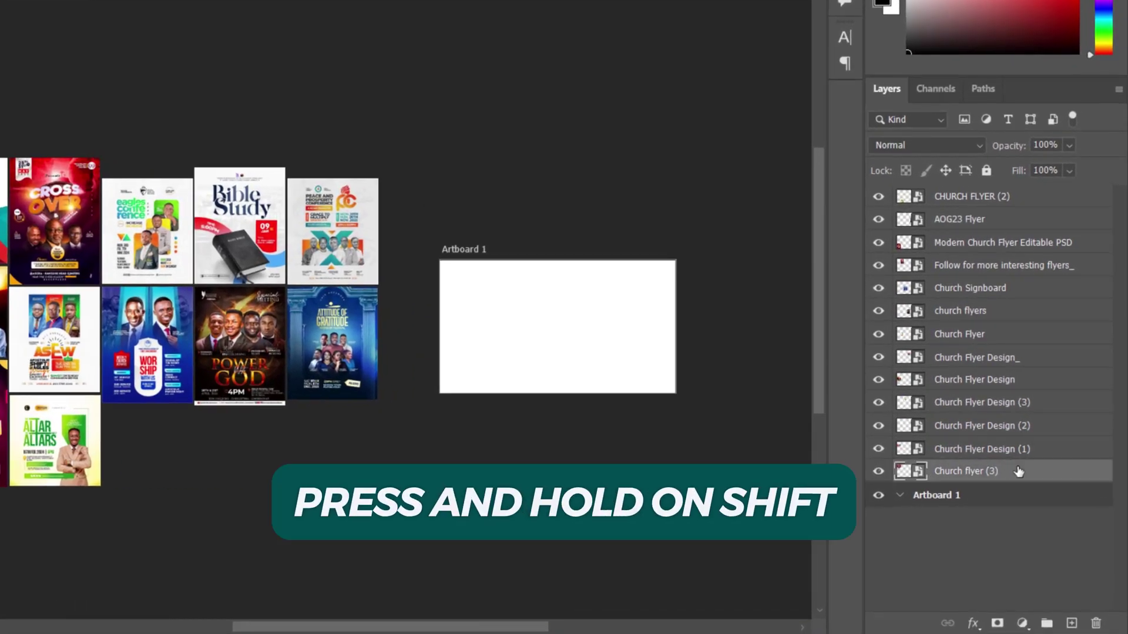
{"action": "left_click", "coordinate": [998, 197], "text": "shift"}
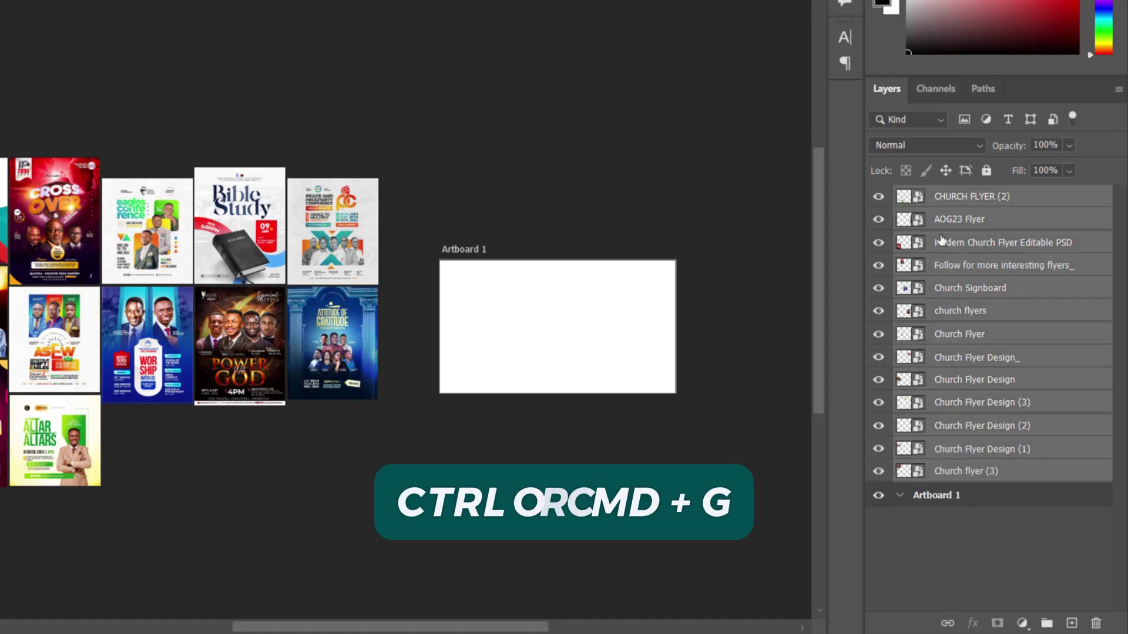
{"action": "key", "text": "ctrl+g"}
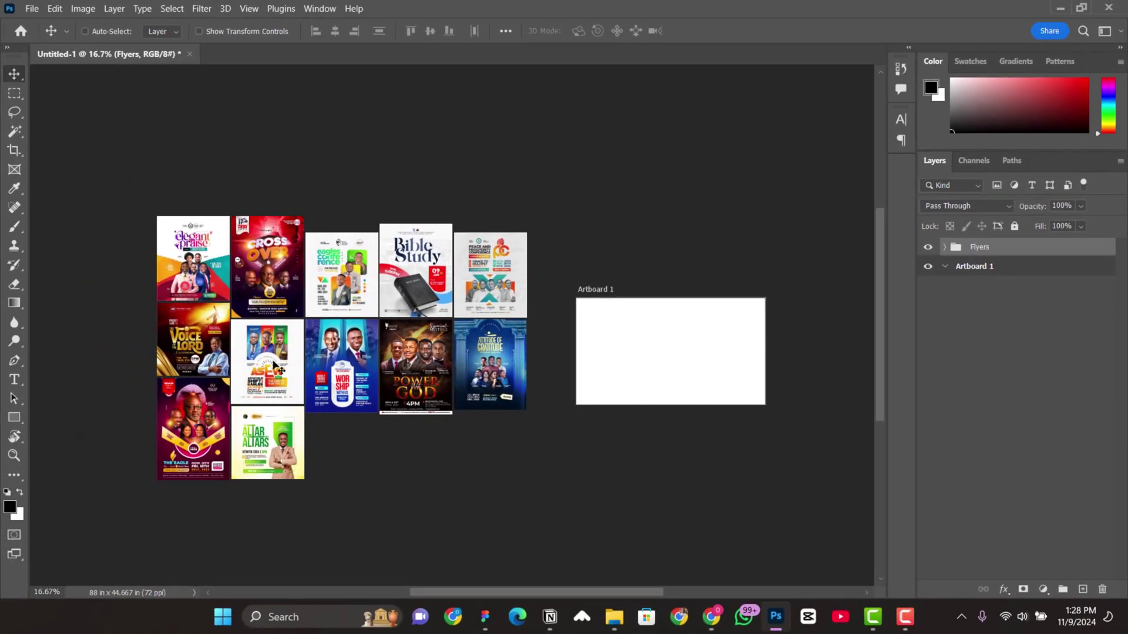
- Move the Flyers group onto Artboard 1 so the flyer collage covers the whole artboard
{"action": "left_click_drag", "start_coordinate": [310, 366], "coordinate": [614, 381]}
{"action": "left_click_drag", "start_coordinate": [612, 382], "coordinate": [467, 381]}
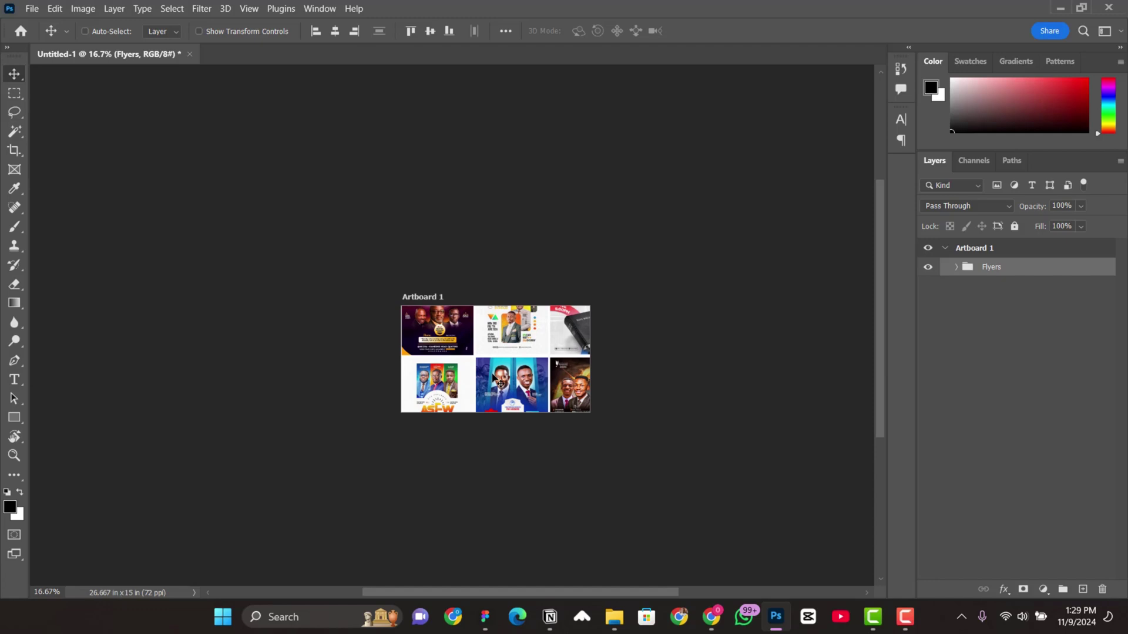
- Scale the Flyers group down and reposition it so its first four columns and part of the fifth fill Artboard 1
{"action": "key", "text": "ctrl+plus"}
{"action": "key", "text": "ctrl+t"}
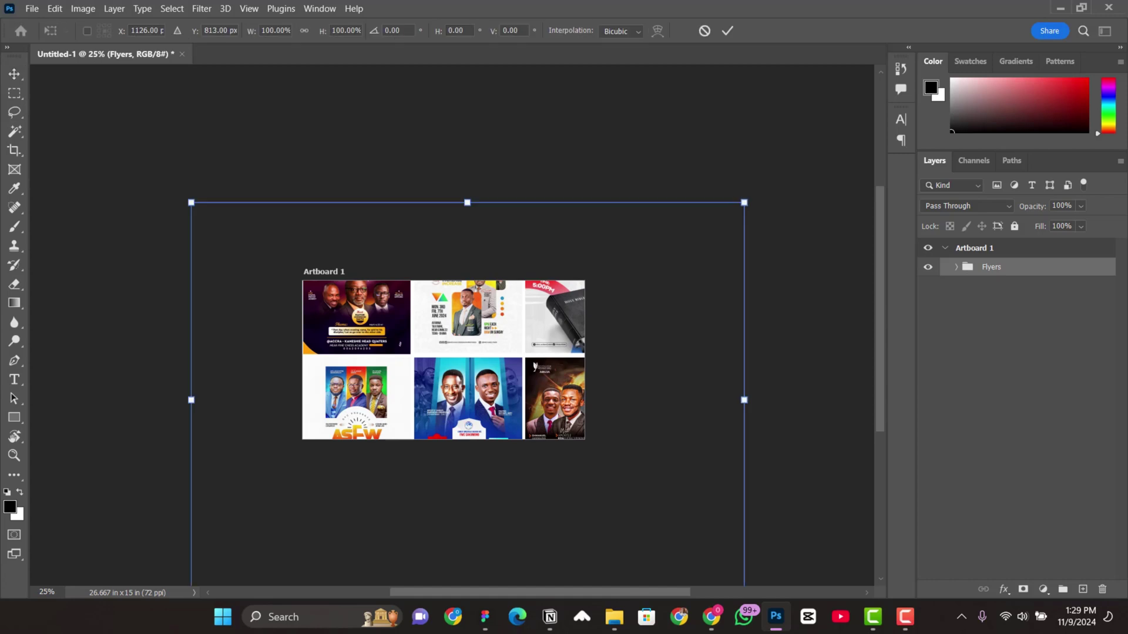
{"action": "left_click_drag", "start_coordinate": [744, 203], "coordinate": [654, 272]}
{"action": "left_click_drag", "start_coordinate": [557, 304], "coordinate": [560, 303]}
{"action": "left_click_drag", "start_coordinate": [659, 272], "coordinate": [646, 282]}
{"action": "left_click_drag", "start_coordinate": [508, 311], "coordinate": [515, 319]}
{"action": "left_click_drag", "start_coordinate": [427, 346], "coordinate": [427, 353]}
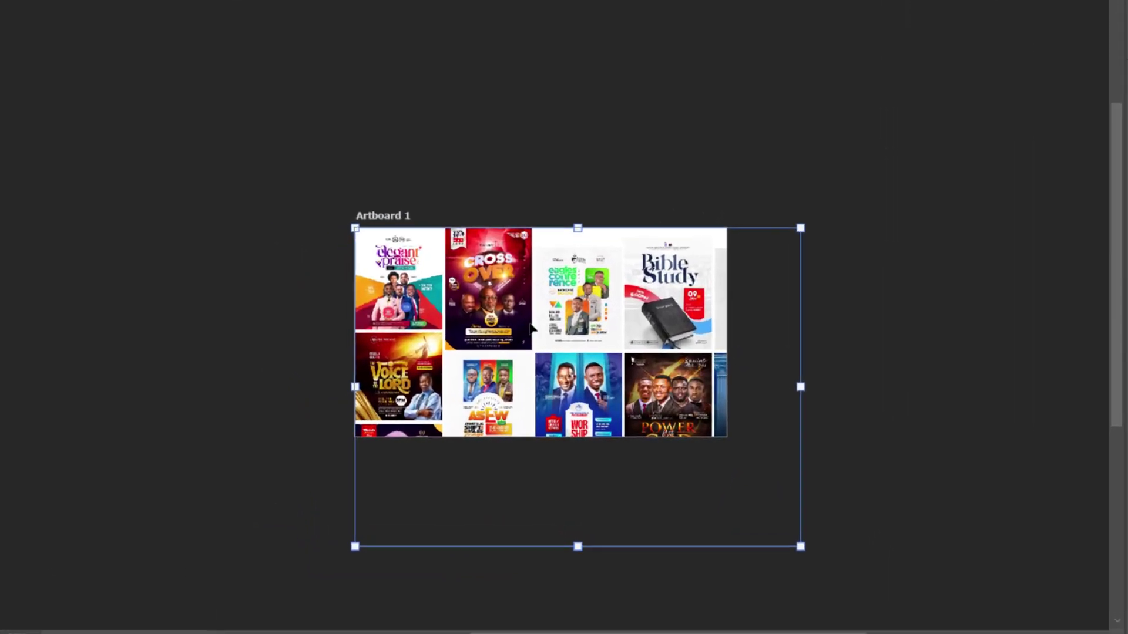
{"action": "left_click_drag", "start_coordinate": [541, 321], "coordinate": [542, 311]}
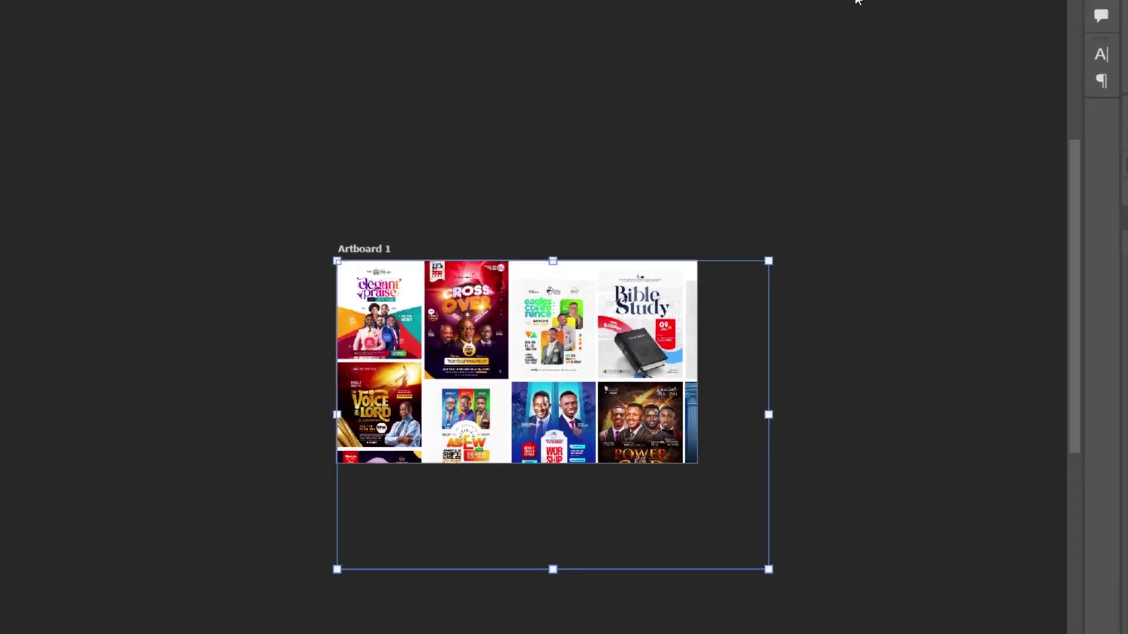
{"action": "left_click_drag", "start_coordinate": [655, 273], "coordinate": [647, 265]}
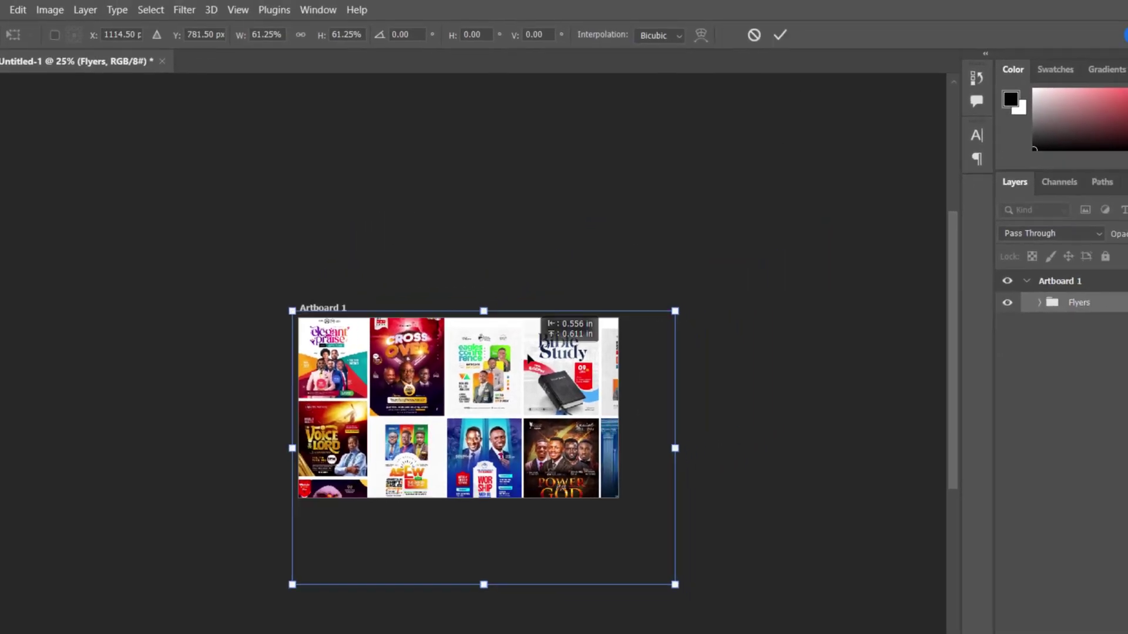
{"action": "mouse_move", "coordinate": [528, 359]}
{"action": "left_mouse_down"}
{"action": "mouse_move", "coordinate": [519, 352]}
{"action": "mouse_move", "coordinate": [534, 350]}
{"action": "left_mouse_up"}
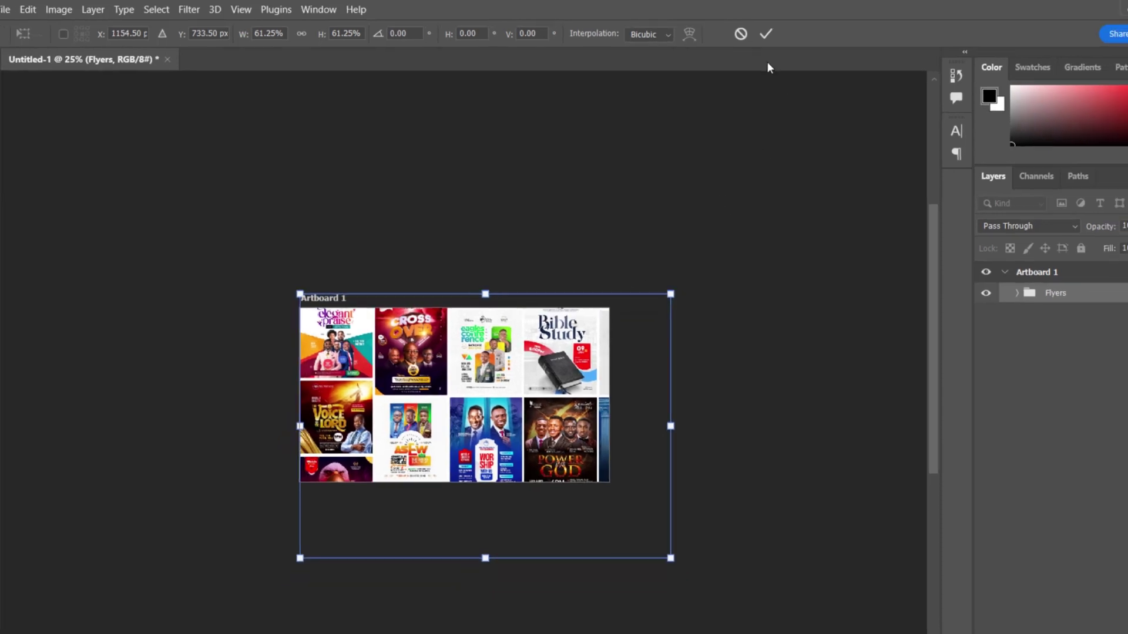
{"action": "left_click", "coordinate": [765, 34]}
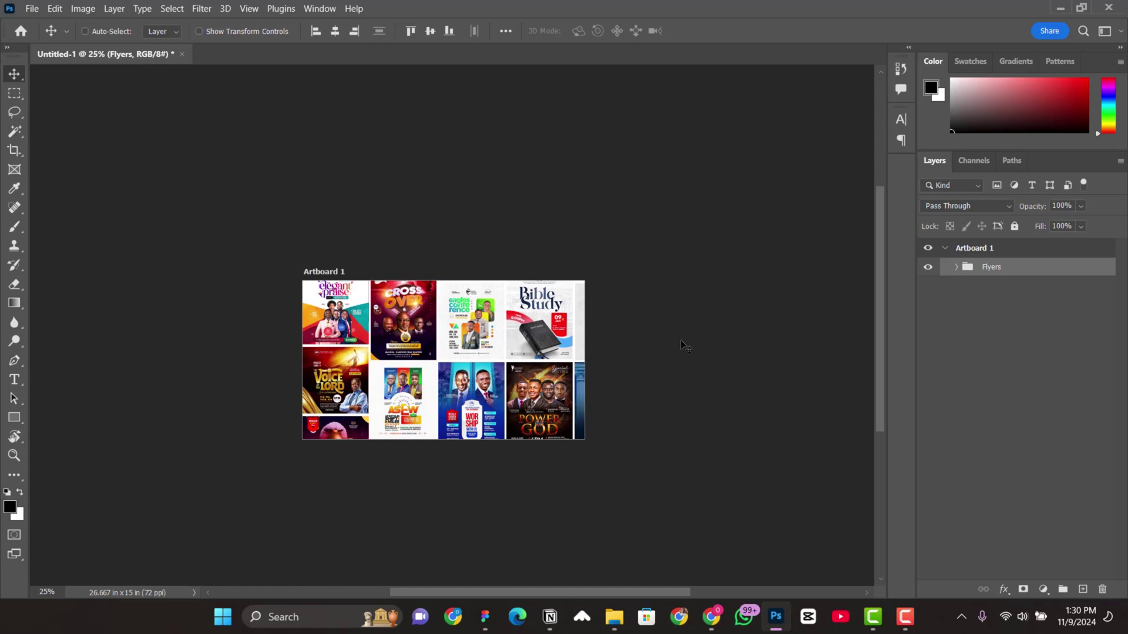
- Draw a black rectangle covering the whole of Artboard 1 above the Flyers group and remove its stroke
{"action": "scroll", "coordinate": [507, 380], "scroll_direction": "down", "scroll_amount": 1}
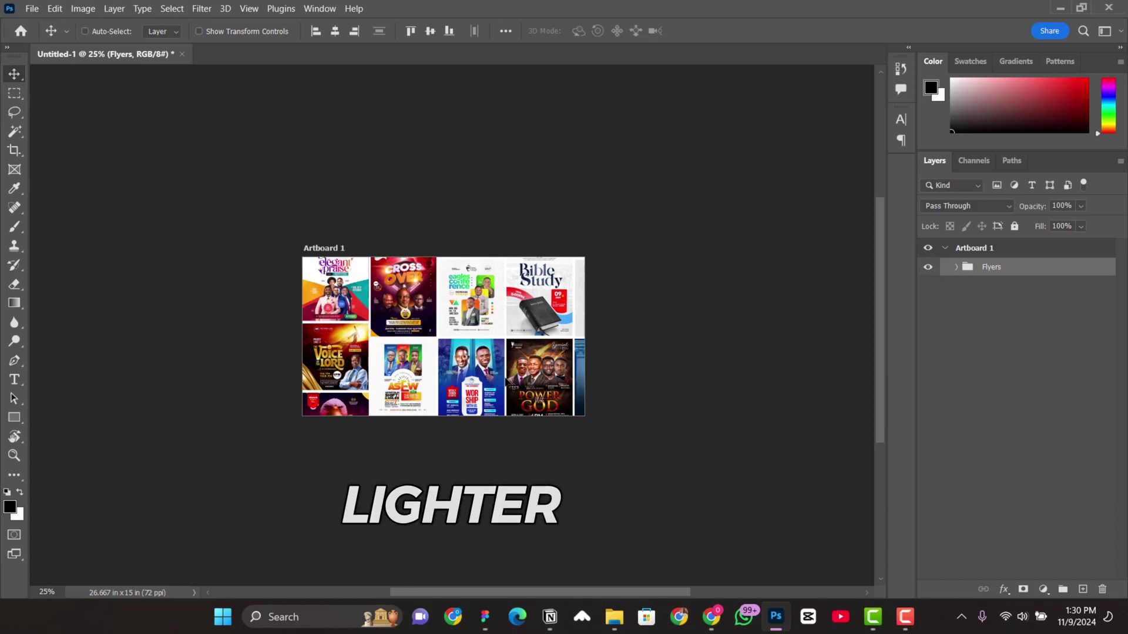
{"action": "left_click", "coordinate": [1031, 251]}
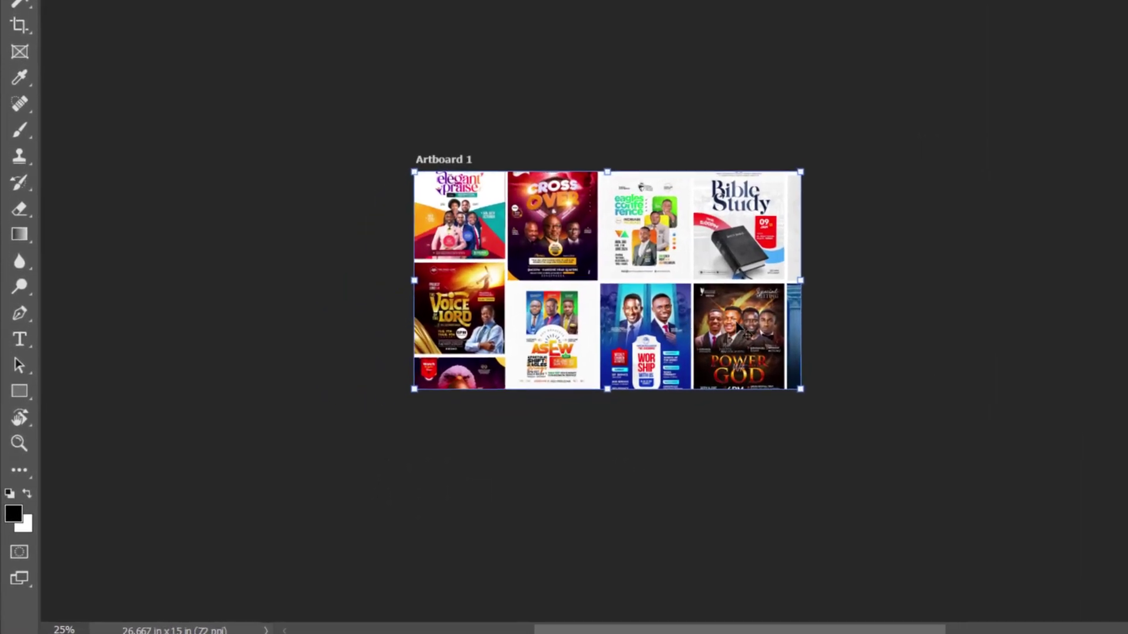
{"action": "right_click", "coordinate": [24, 391]}
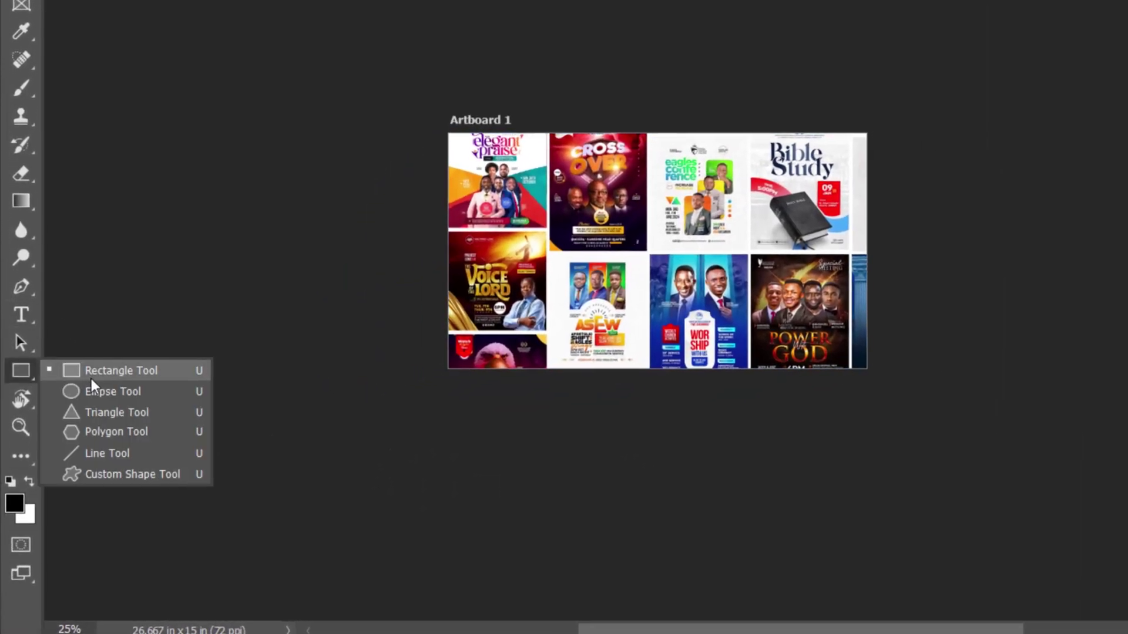
{"action": "left_click", "coordinate": [94, 375]}
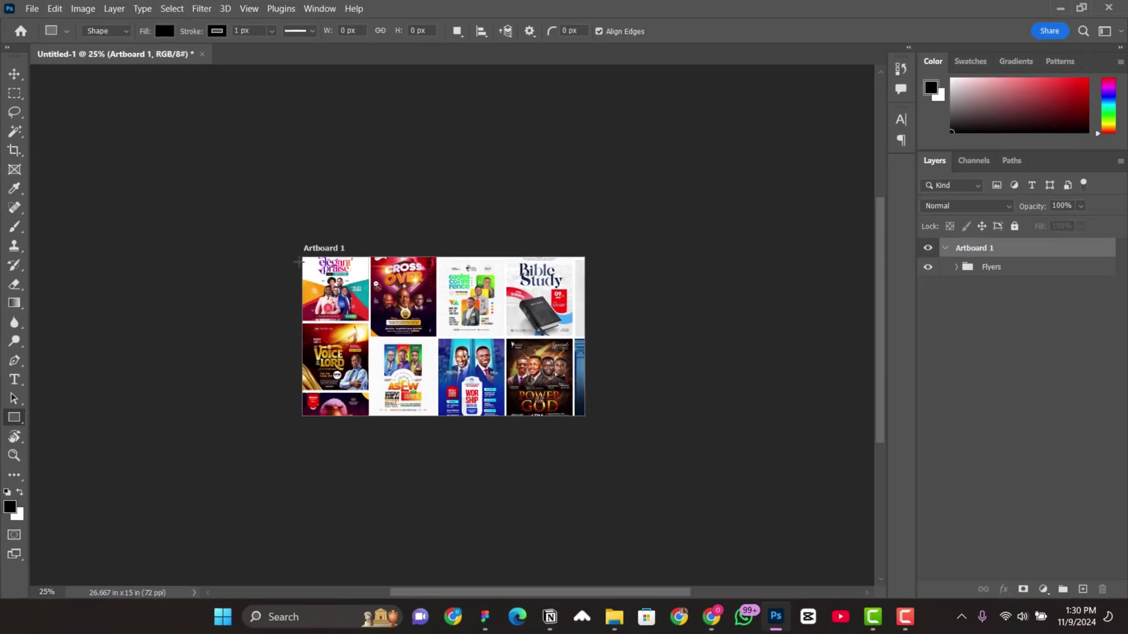
{"action": "left_click_drag", "start_coordinate": [301, 256], "coordinate": [584, 416]}
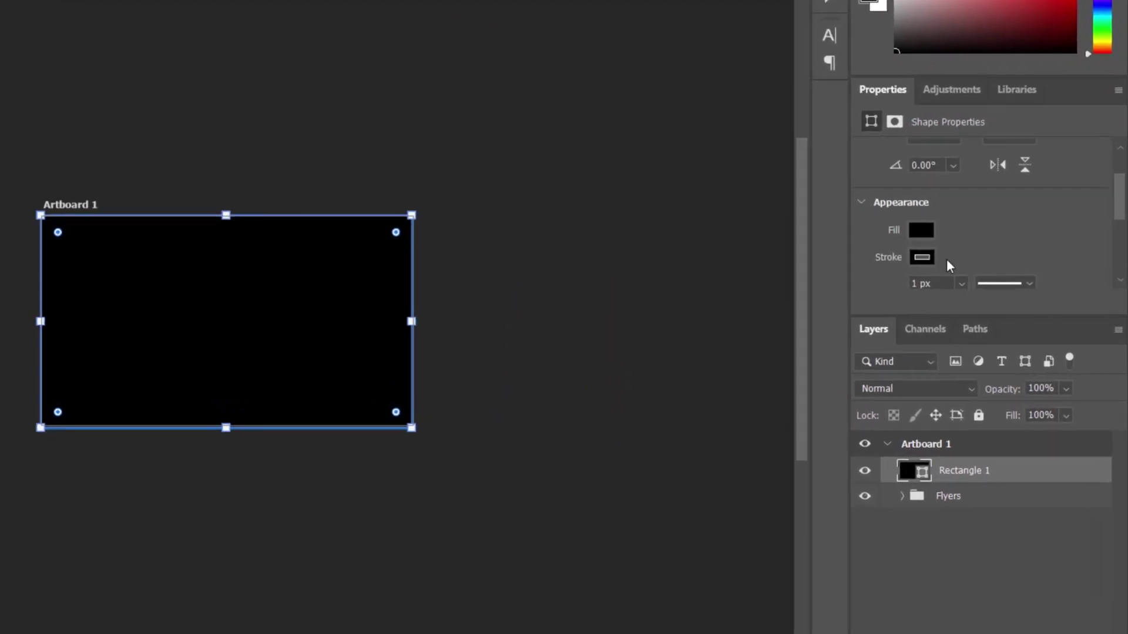
{"action": "left_click", "coordinate": [919, 255]}
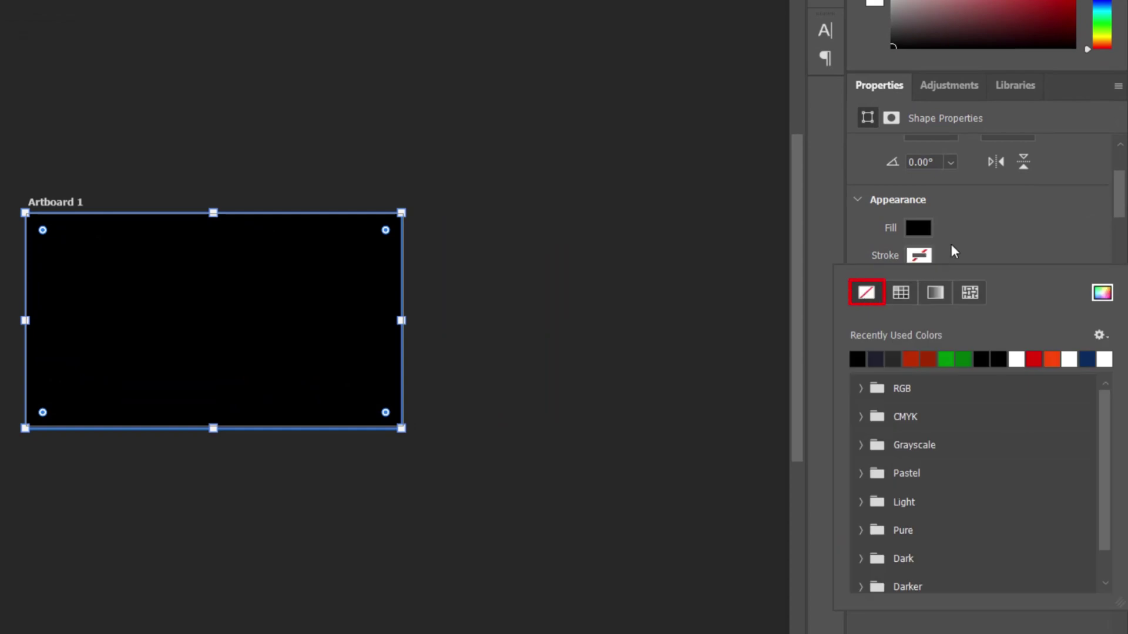
{"action": "left_click", "coordinate": [951, 247]}
- Fill the rectangle with the linear black-to-transparent gradient from the Basics presets
{"action": "left_click", "coordinate": [925, 232]}
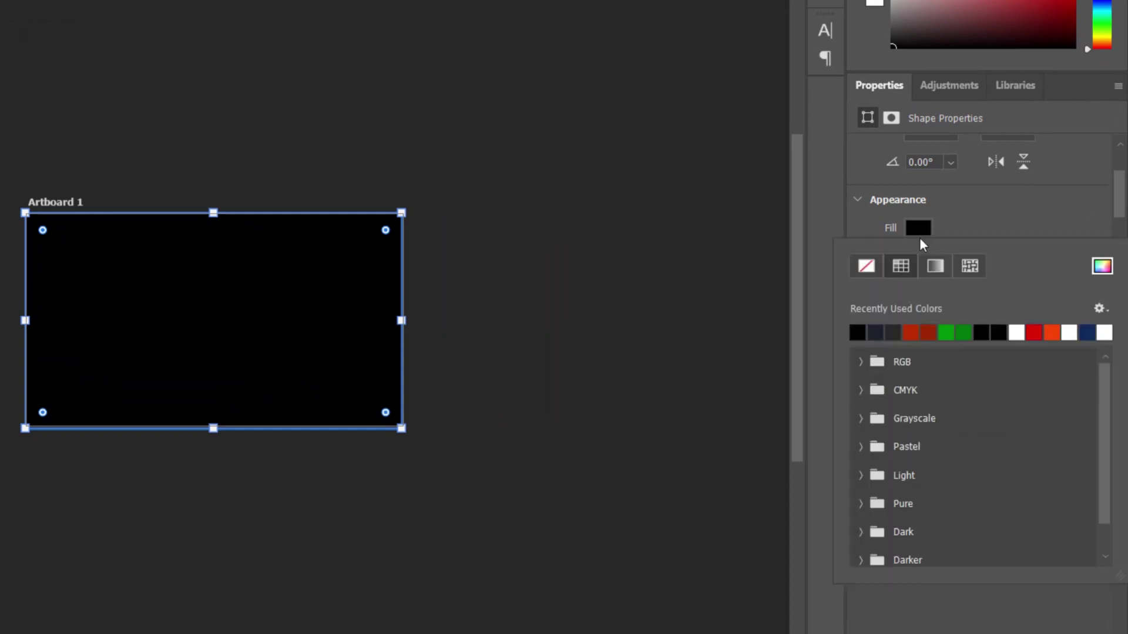
{"action": "left_click", "coordinate": [940, 268]}
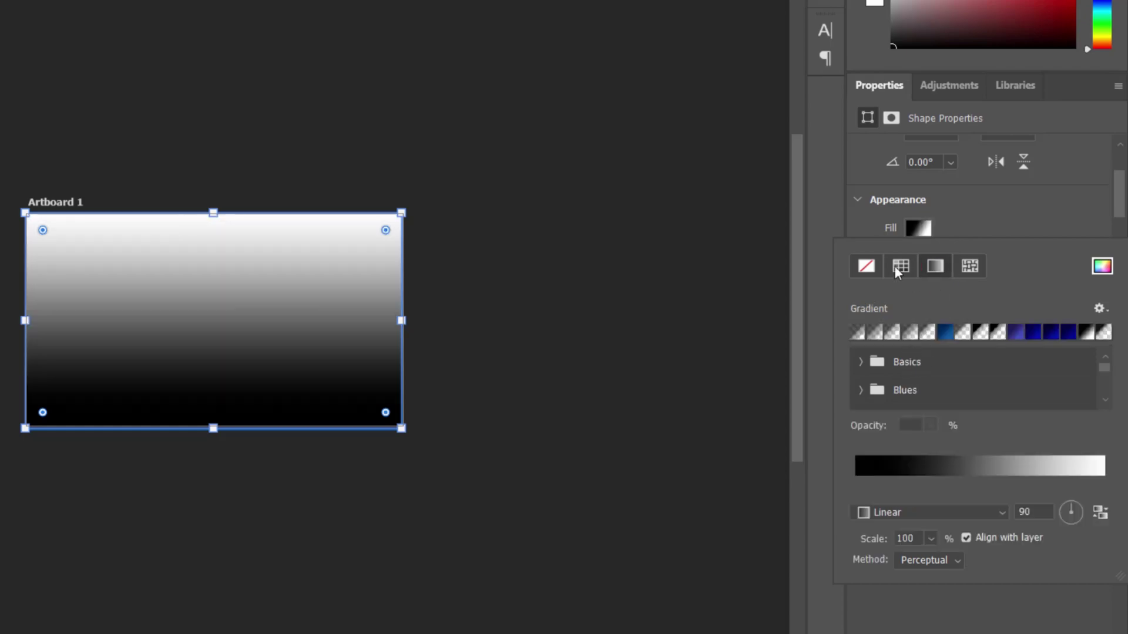
{"action": "left_click", "coordinate": [861, 362]}
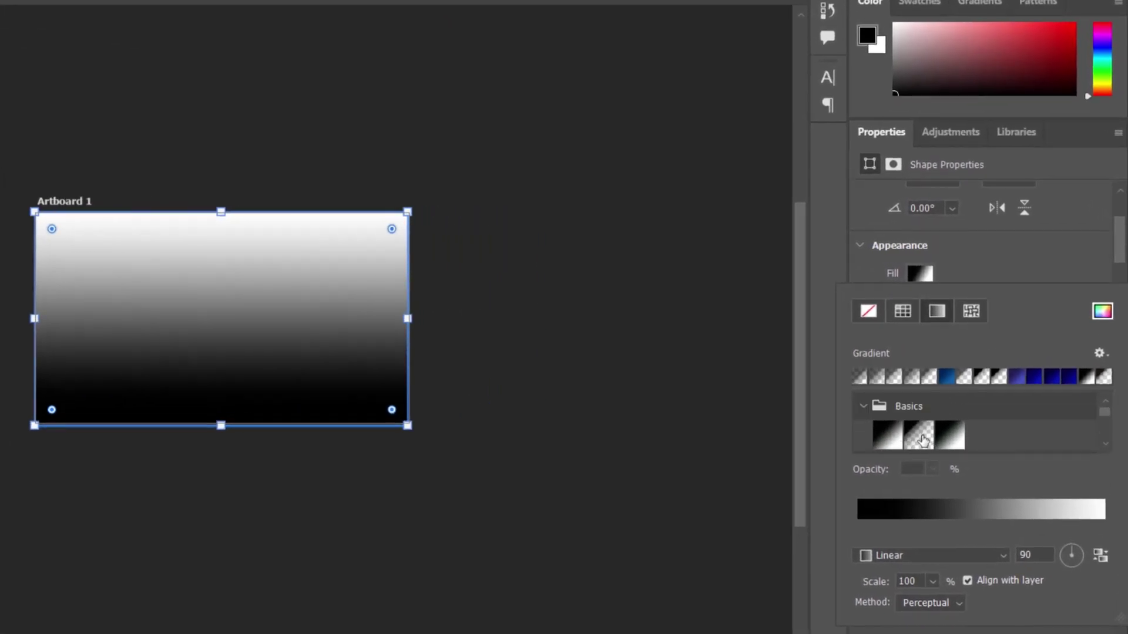
{"action": "left_click", "coordinate": [919, 439]}
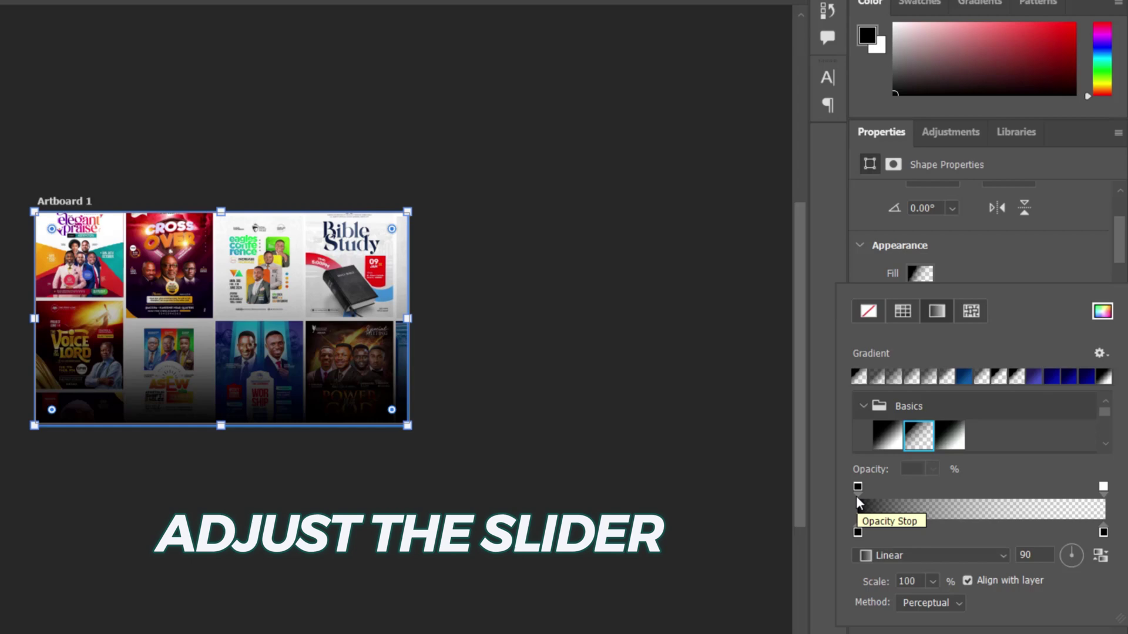
- Adjust the gradient's opacity so the opaque stop sits at the dark end and the midpoint lies closer to the transparent end
{"action": "left_click_drag", "start_coordinate": [857, 498], "coordinate": [892, 498]}
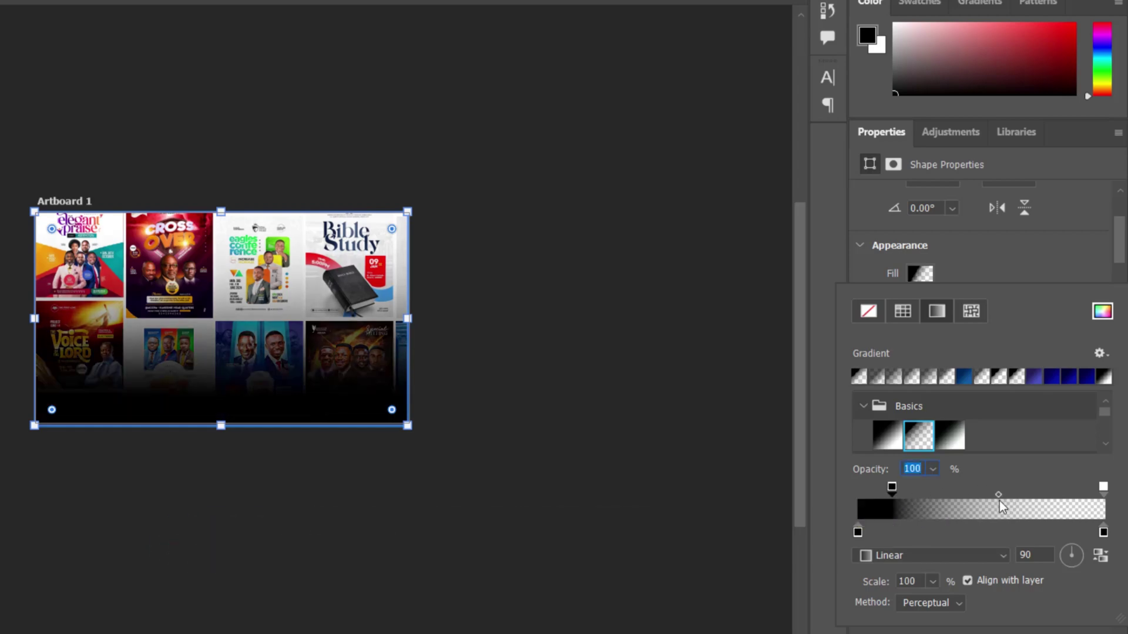
{"action": "left_click_drag", "start_coordinate": [1001, 498], "coordinate": [1058, 498]}
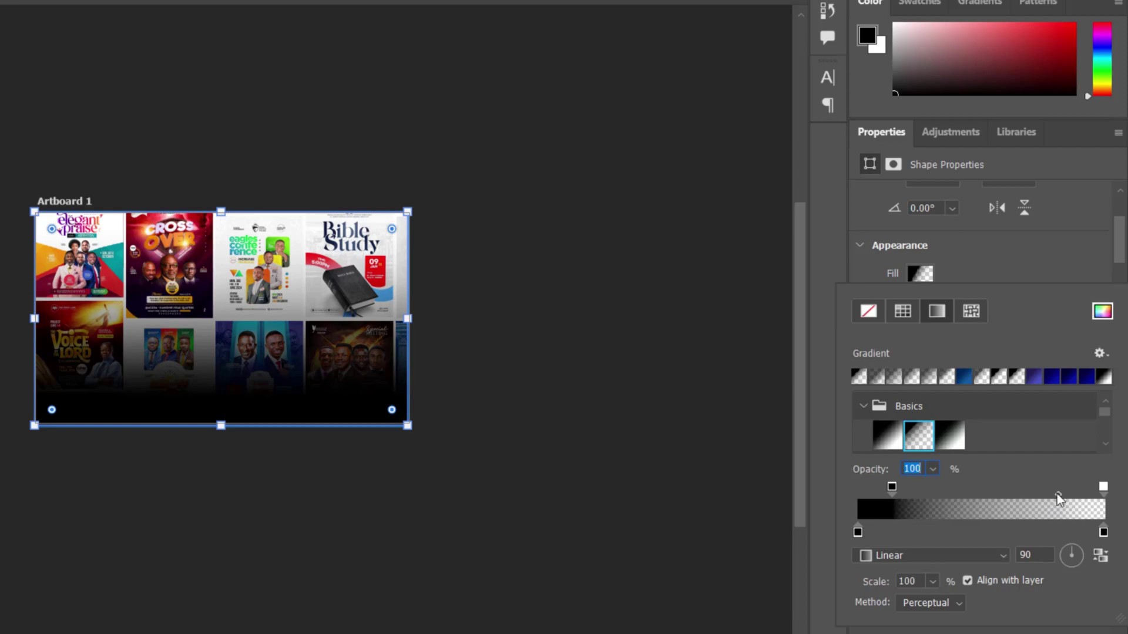
{"action": "left_click_drag", "start_coordinate": [892, 495], "coordinate": [862, 499]}
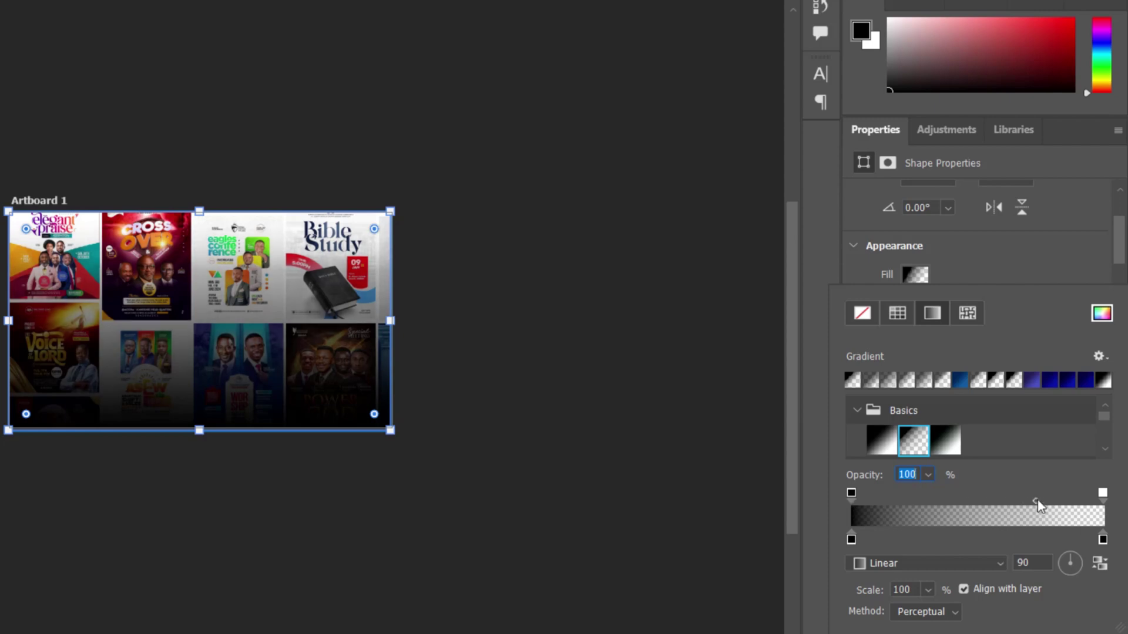
{"action": "left_click", "coordinate": [1022, 626]}
{"action": "left_click", "coordinate": [1029, 461]}
{"action": "left_click", "coordinate": [1028, 460]}
{"action": "key", "text": "v"}
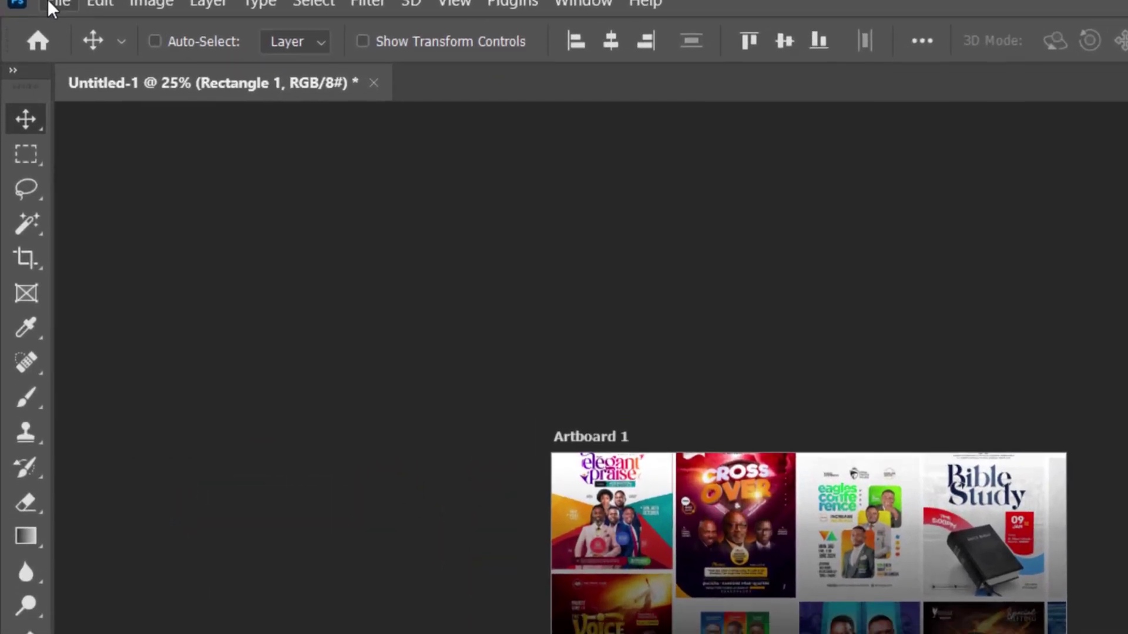
- Place the Thumbnail pic 1 PSD from the Thumbnail video folder as an embedded image on the artboard
{"action": "left_click", "coordinate": [32, 8]}
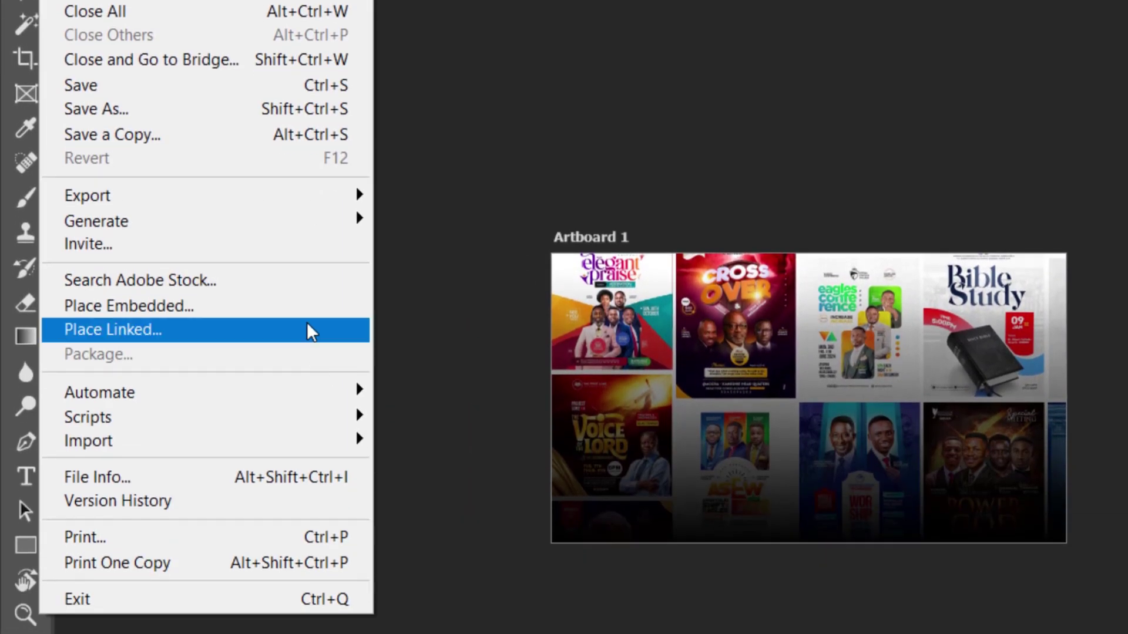
{"action": "left_click", "coordinate": [292, 330]}
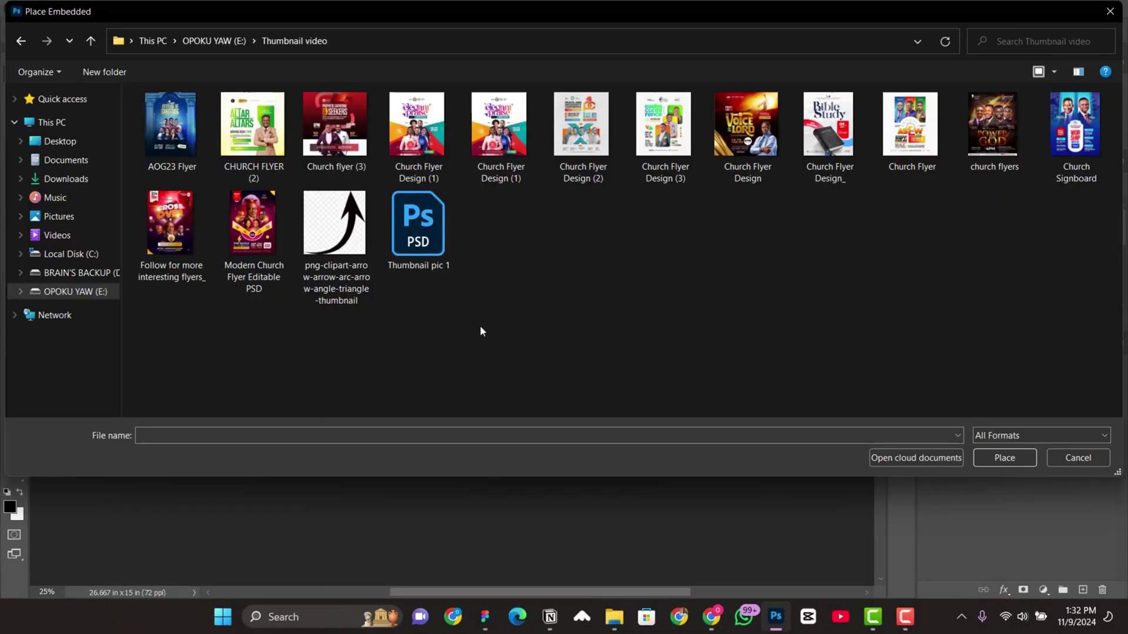
{"action": "double_click", "coordinate": [414, 223]}
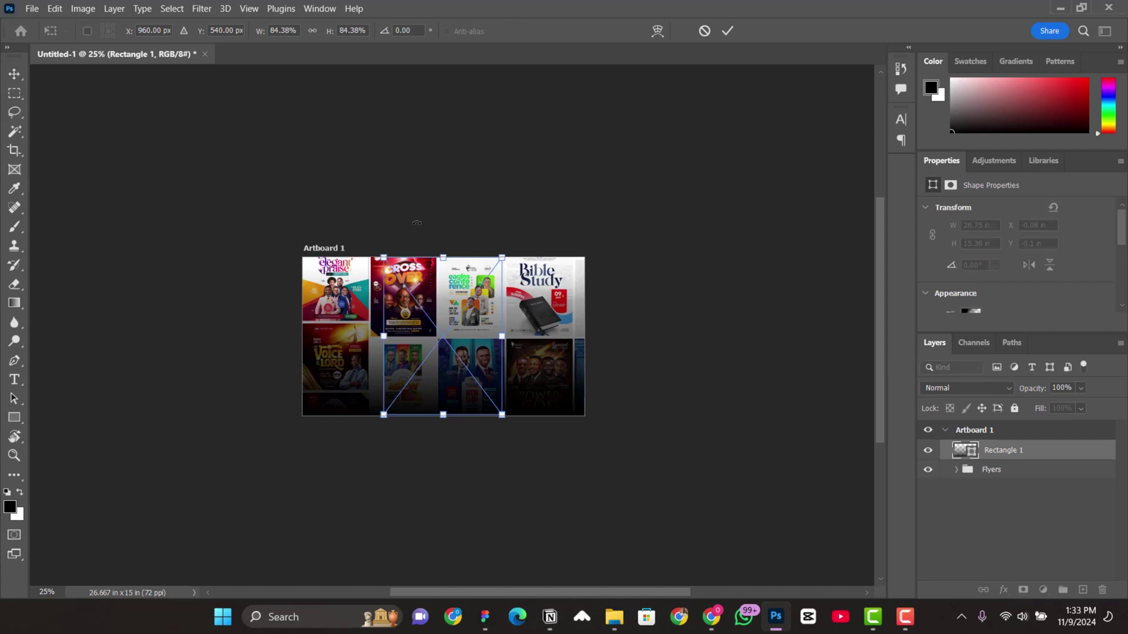
{"action": "scroll", "coordinate": [474, 351], "scroll_direction": "left", "scroll_amount": 2}
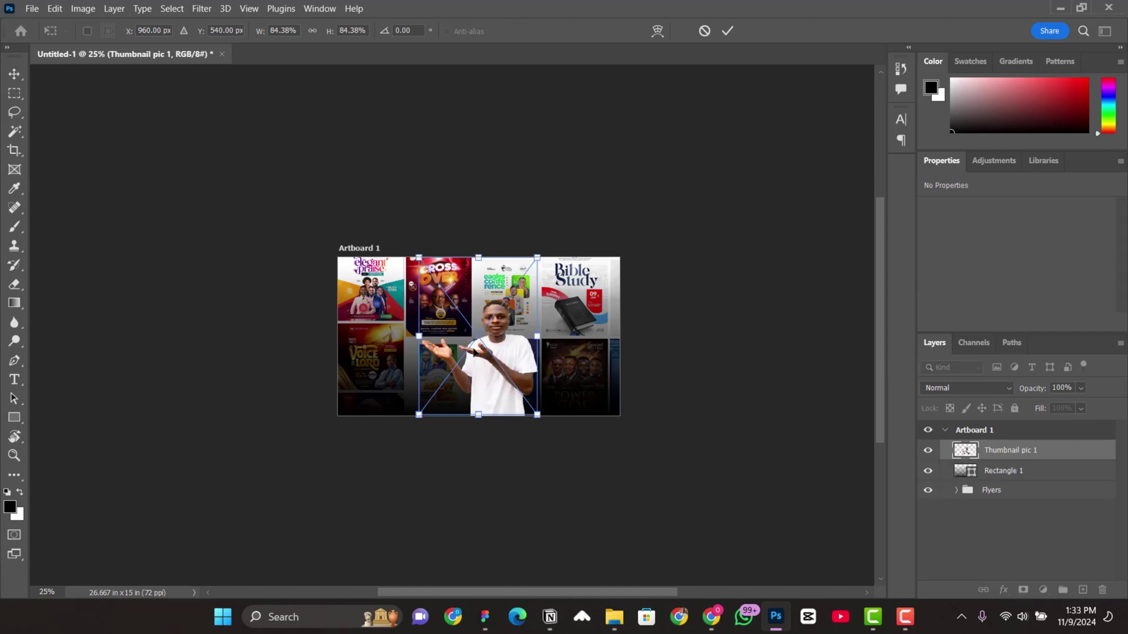
- Enlarge the placed portrait to 175.10% and position it against the right side of Artboard 1
{"action": "key", "text": "ctrl+plus"}
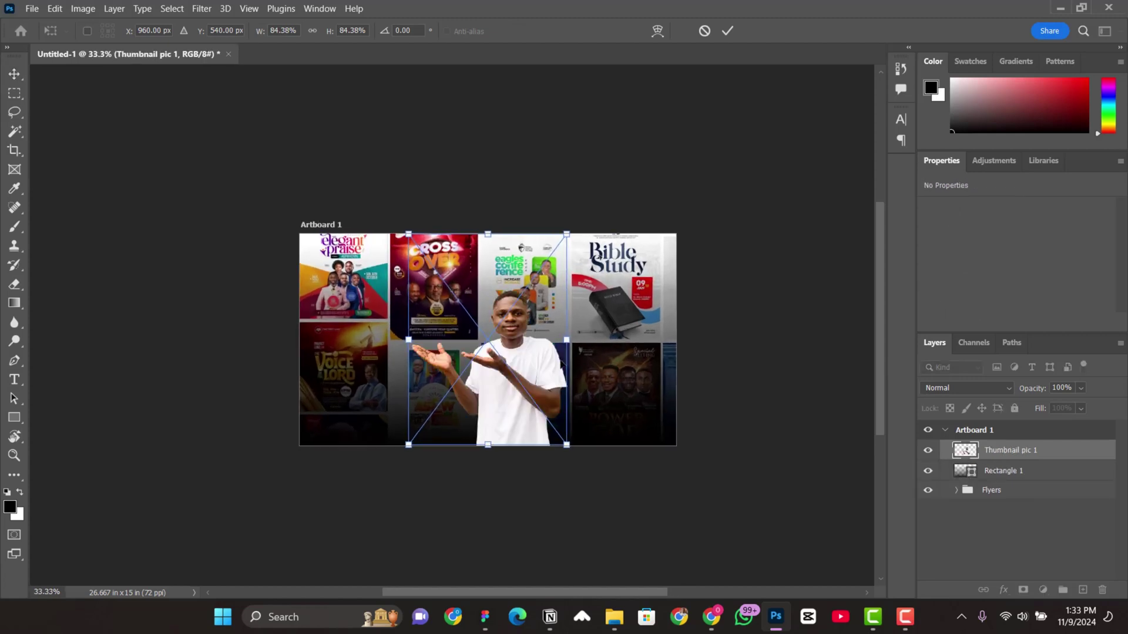
{"action": "left_click_drag", "start_coordinate": [582, 454], "coordinate": [665, 563]}
{"action": "left_click_drag", "start_coordinate": [603, 437], "coordinate": [639, 436]}
{"action": "left_click_drag", "start_coordinate": [686, 554], "coordinate": [689, 558]}
{"action": "left_click_drag", "start_coordinate": [590, 372], "coordinate": [576, 376]}
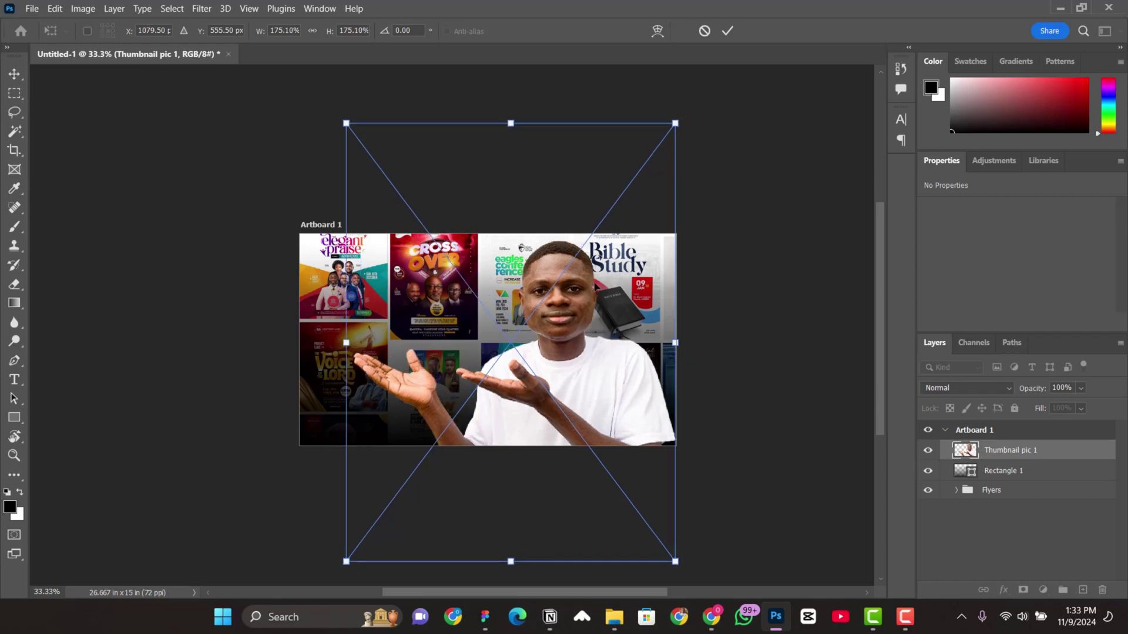
{"action": "left_click", "coordinate": [728, 31]}
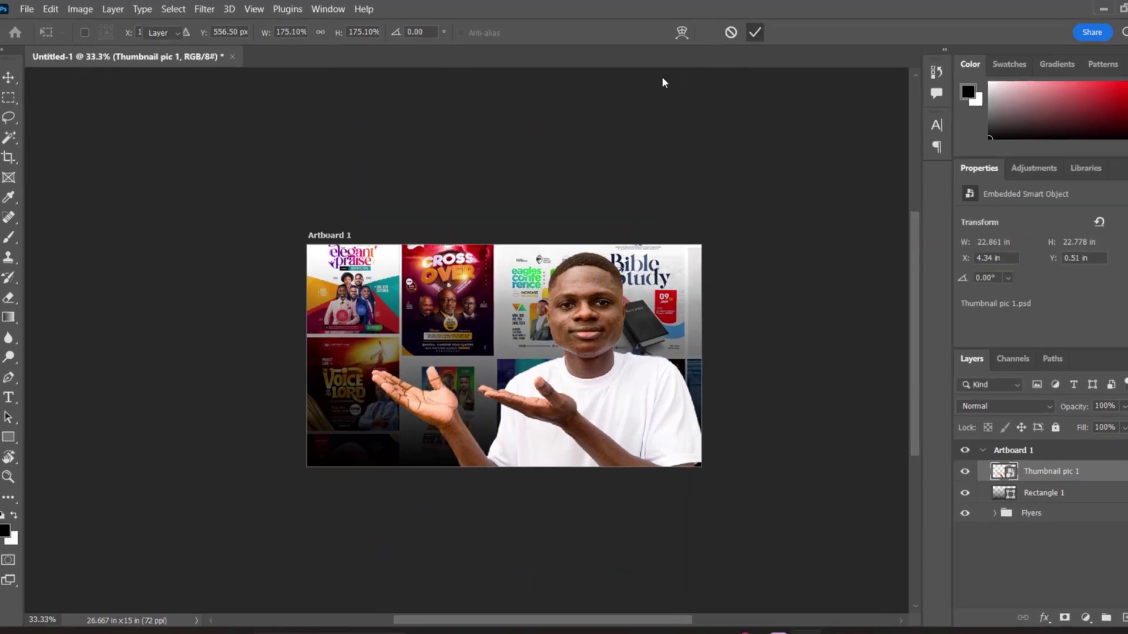
- Create a custom guide layout with 3 columns and 3 rows for the selected artboard
{"action": "left_click", "coordinate": [252, 9]}
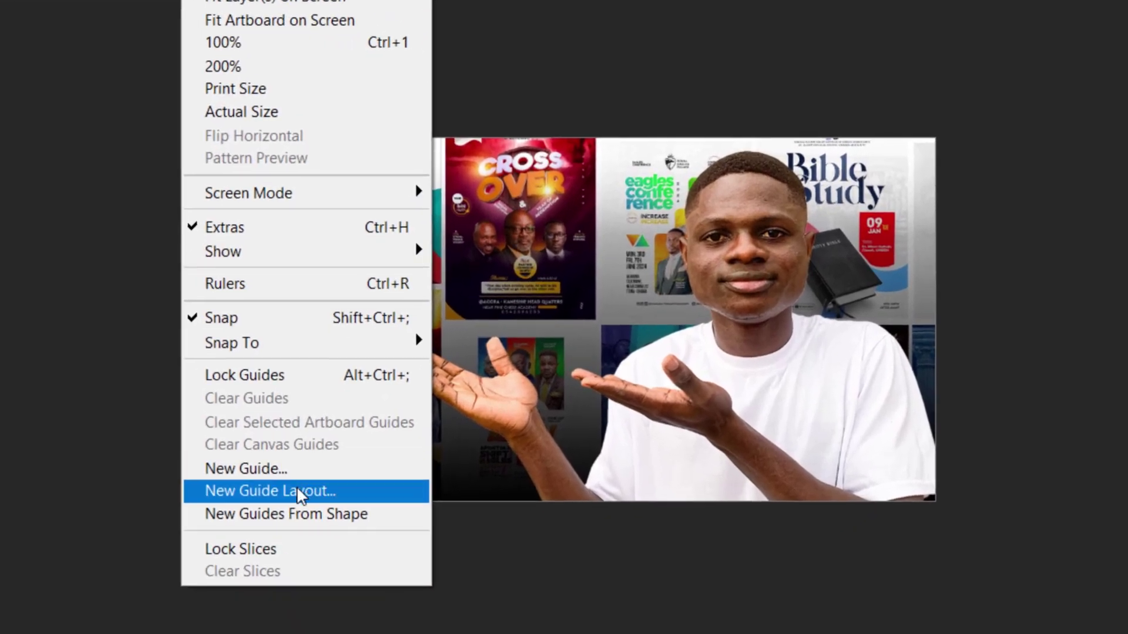
{"action": "left_click", "coordinate": [364, 629]}
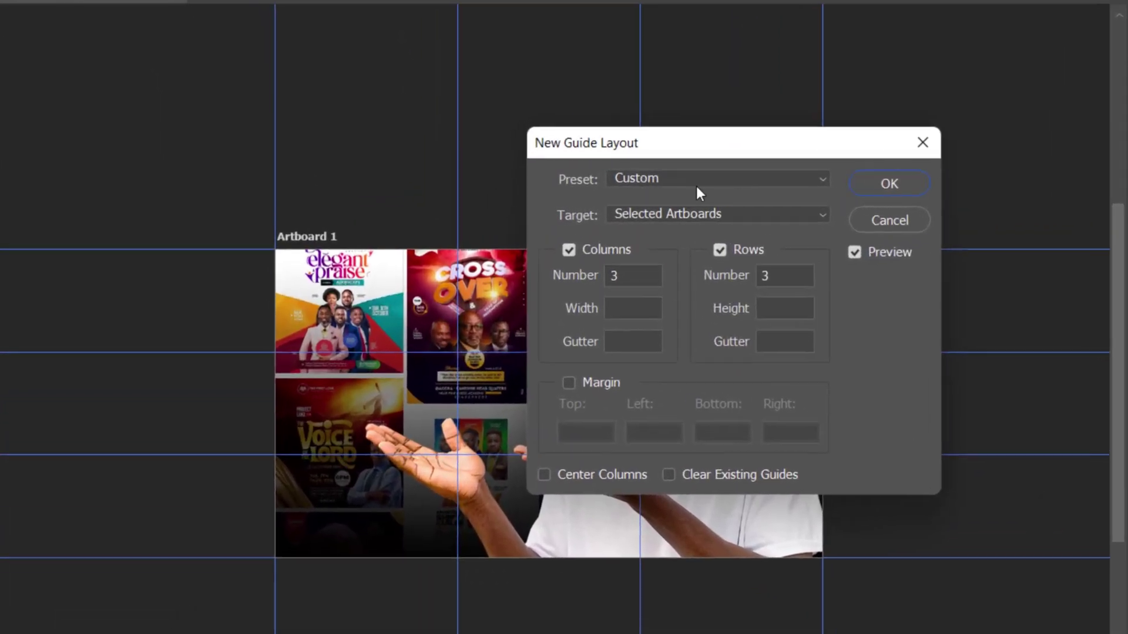
{"action": "left_click", "coordinate": [642, 174]}
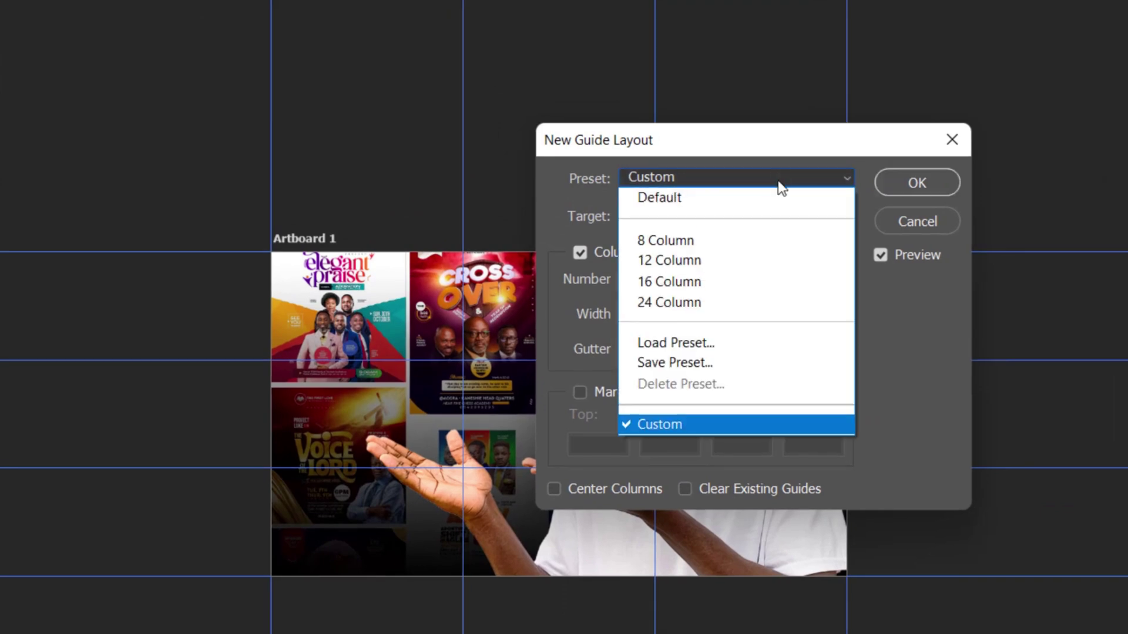
{"action": "left_click", "coordinate": [740, 424]}
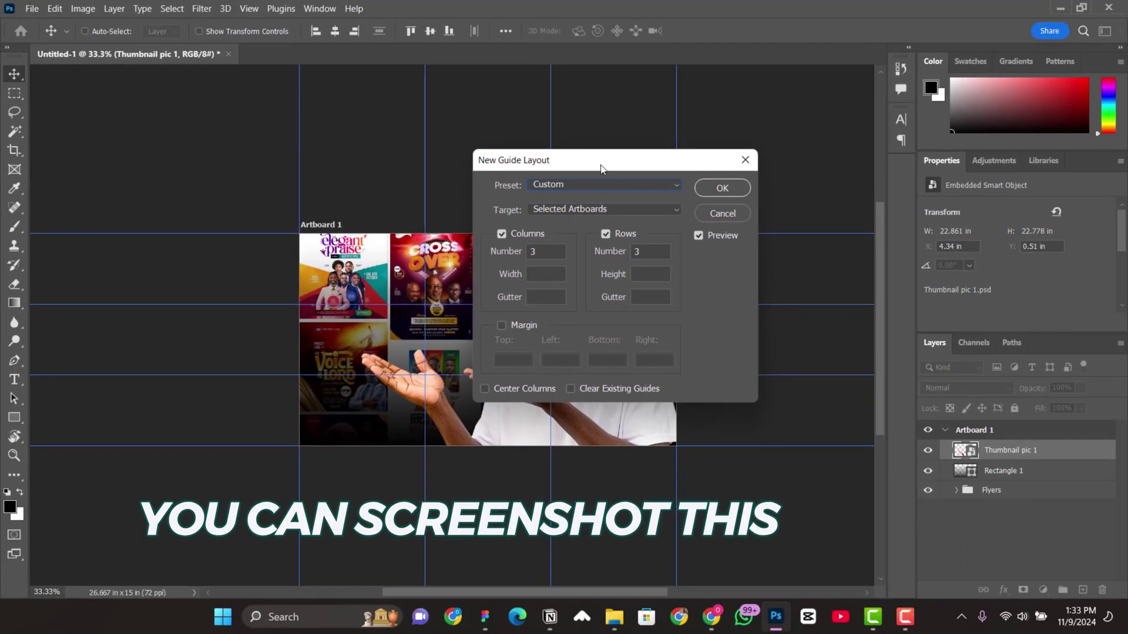
{"action": "left_click_drag", "start_coordinate": [600, 168], "coordinate": [646, 156]}
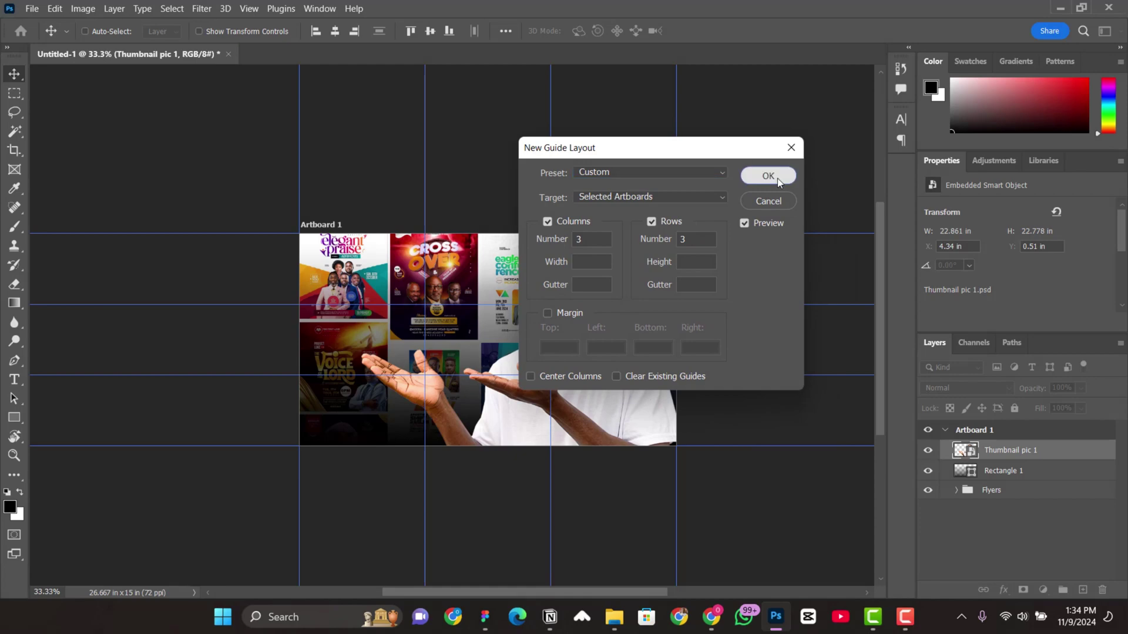
{"action": "left_click", "coordinate": [768, 177]}
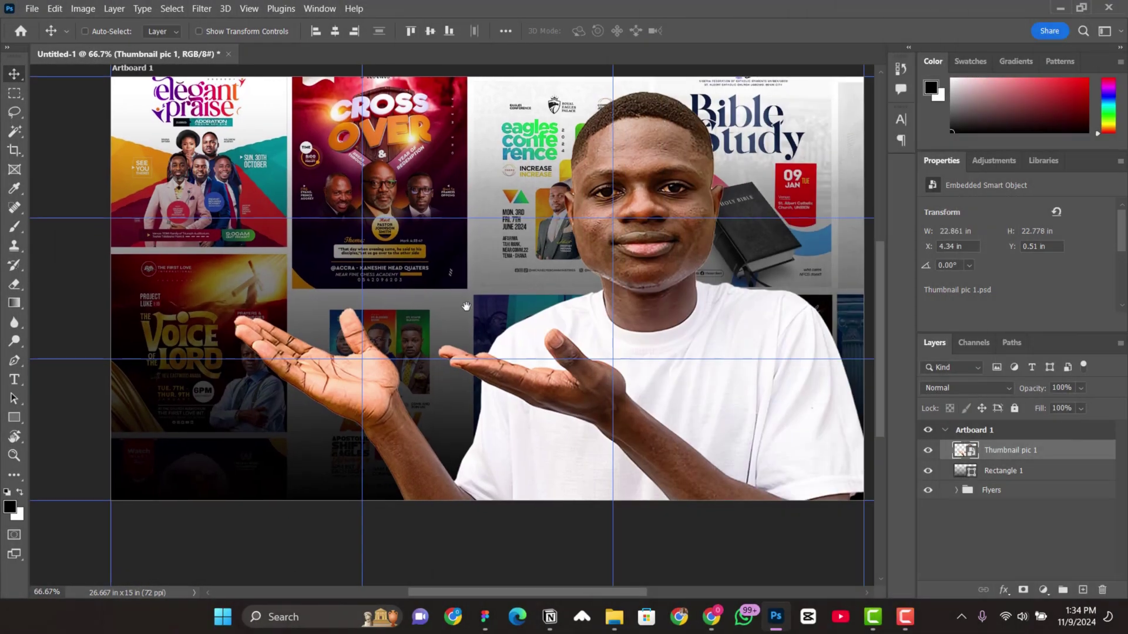
- Move the Thumbnail pic 1 layer slightly left and down so the face sits around the upper-right guide intersection
{"action": "left_click_drag", "start_coordinate": [466, 306], "coordinate": [459, 341]}
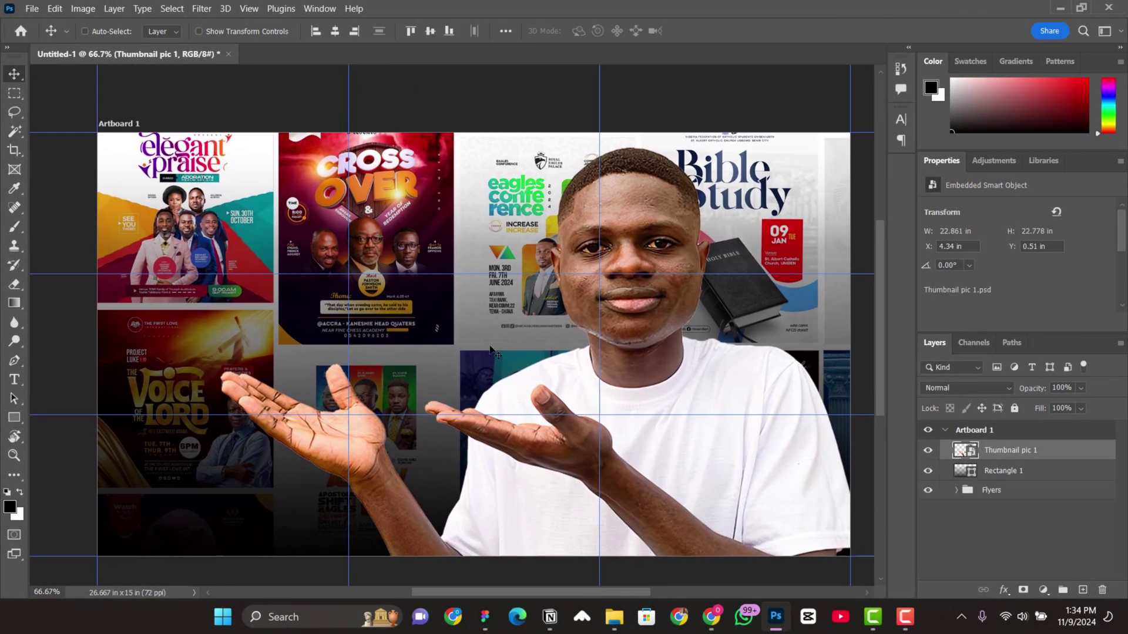
{"action": "key", "text": "ctrl+minus"}
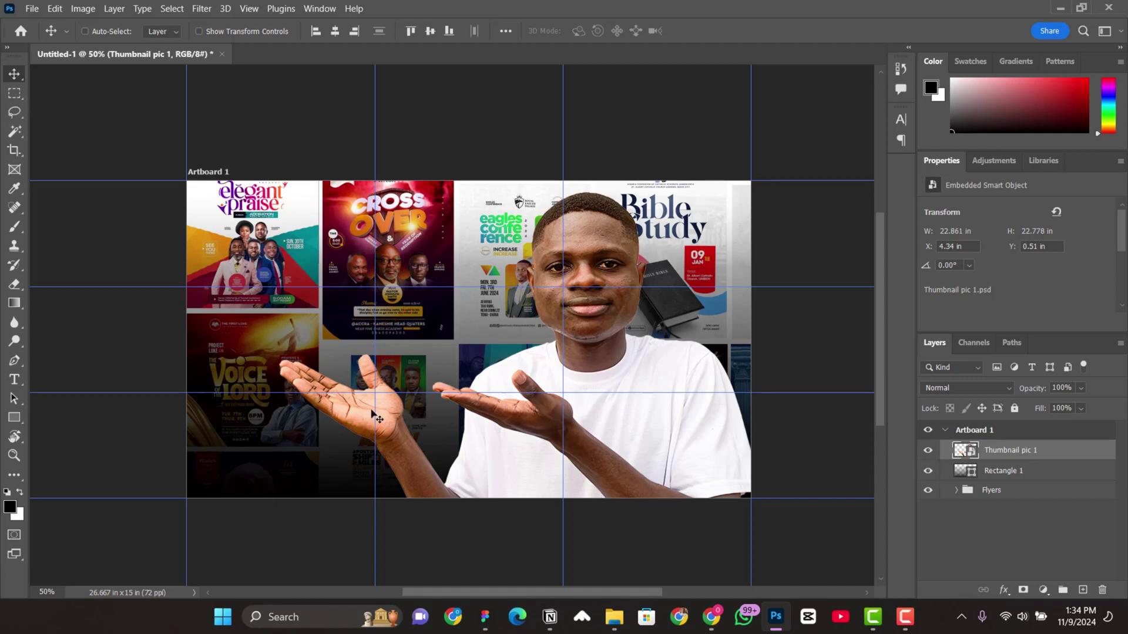
{"action": "left_click_drag", "start_coordinate": [371, 413], "coordinate": [361, 411]}
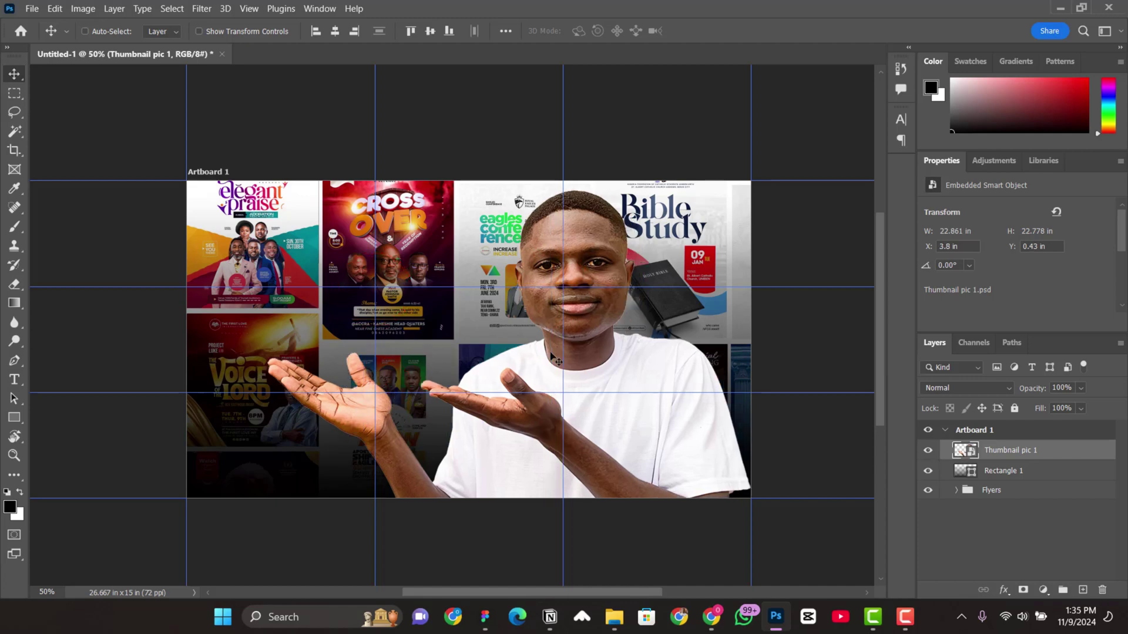
{"action": "right_click", "coordinate": [595, 238]}
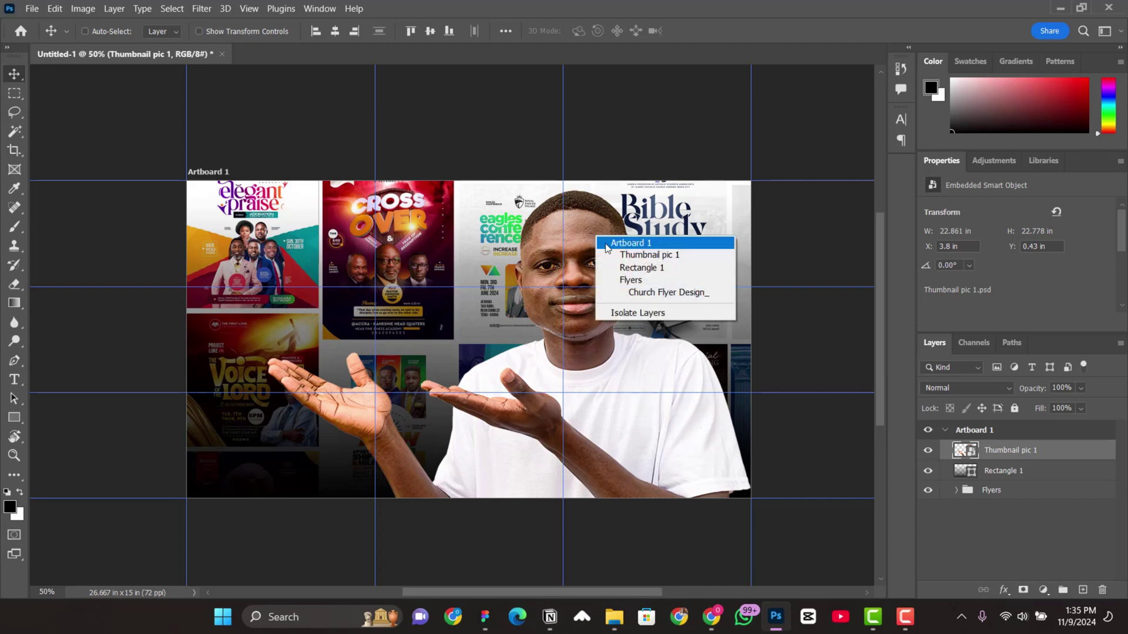
{"action": "left_click", "coordinate": [646, 255]}
{"action": "left_click_drag", "start_coordinate": [614, 271], "coordinate": [587, 303]}
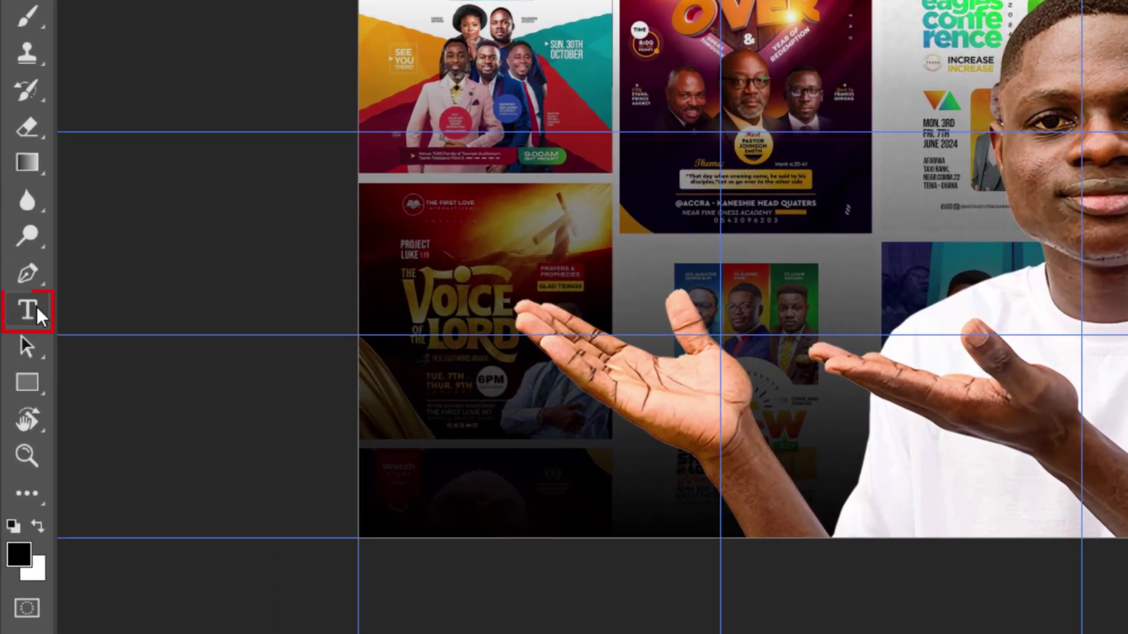
- Add the white text DESIGN in Argentum Sans Black and position it above the open hands in the portrait
{"action": "left_click", "coordinate": [29, 310]}
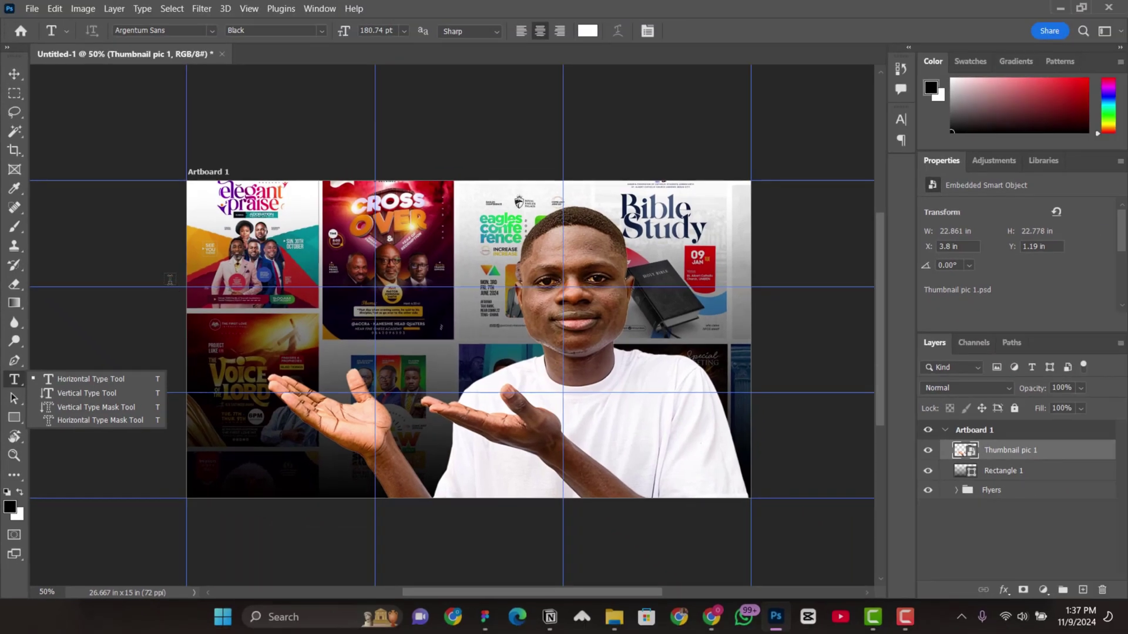
{"action": "key", "text": "v"}
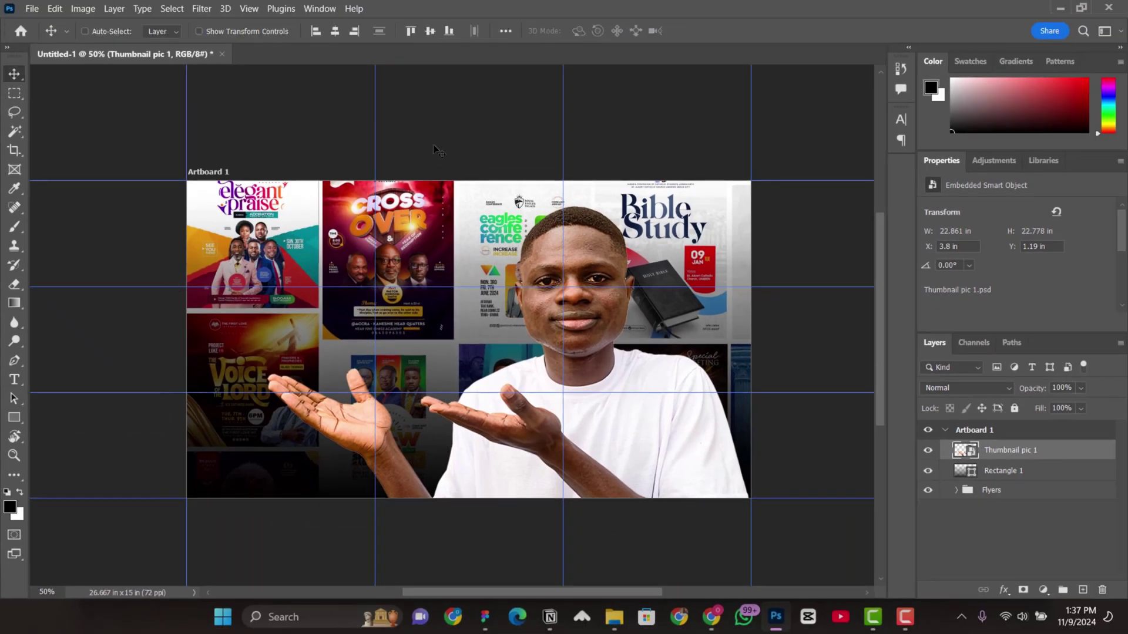
{"action": "key", "text": "t"}
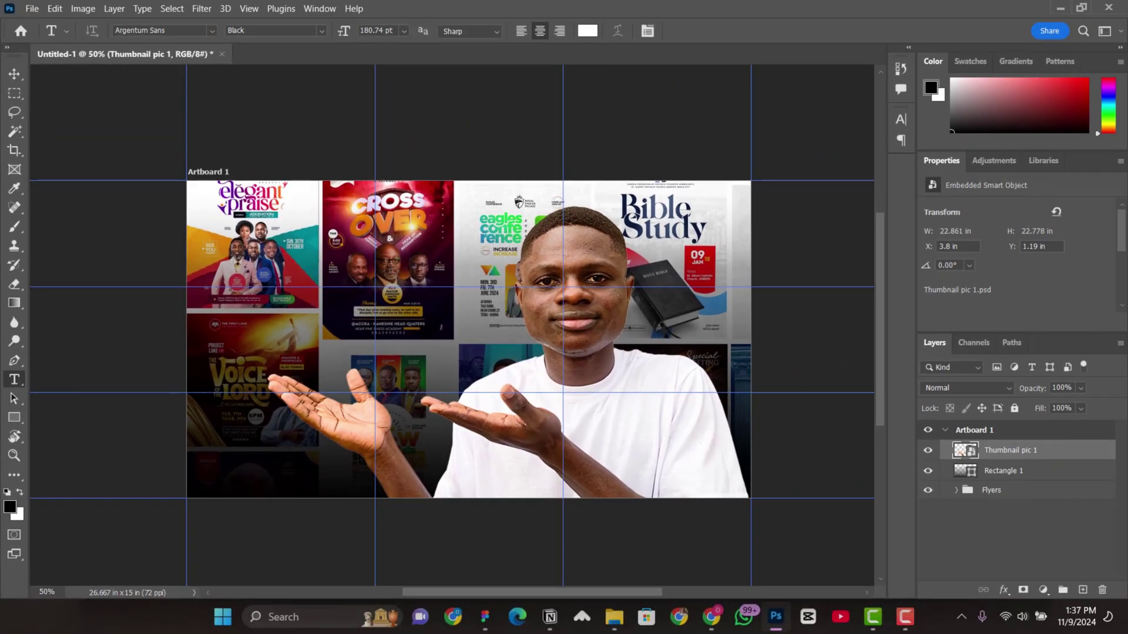
{"action": "left_click", "coordinate": [333, 246]}
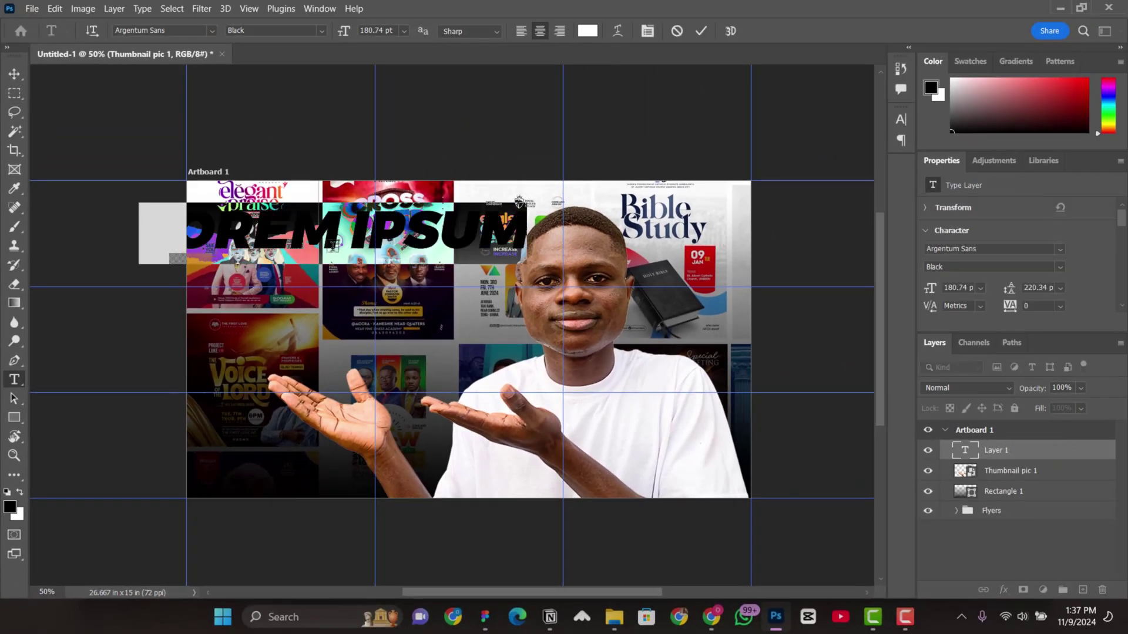
{"action": "type", "text": "DESIGN"}
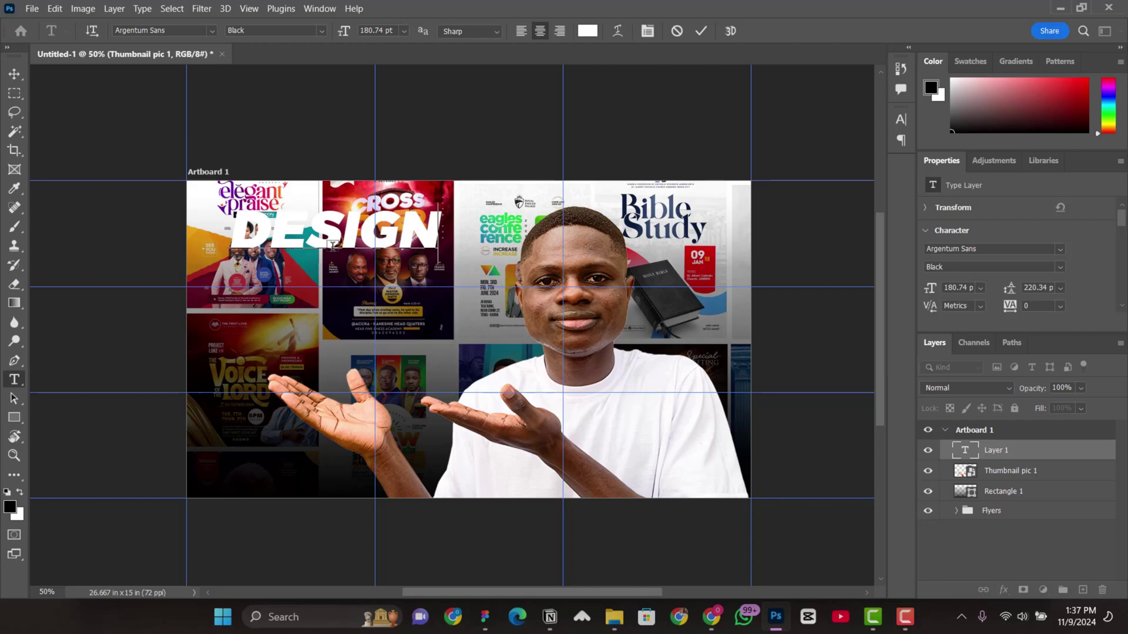
{"action": "left_click", "coordinate": [701, 31]}
{"action": "key", "text": "v"}
{"action": "left_click_drag", "start_coordinate": [304, 263], "coordinate": [317, 311]}
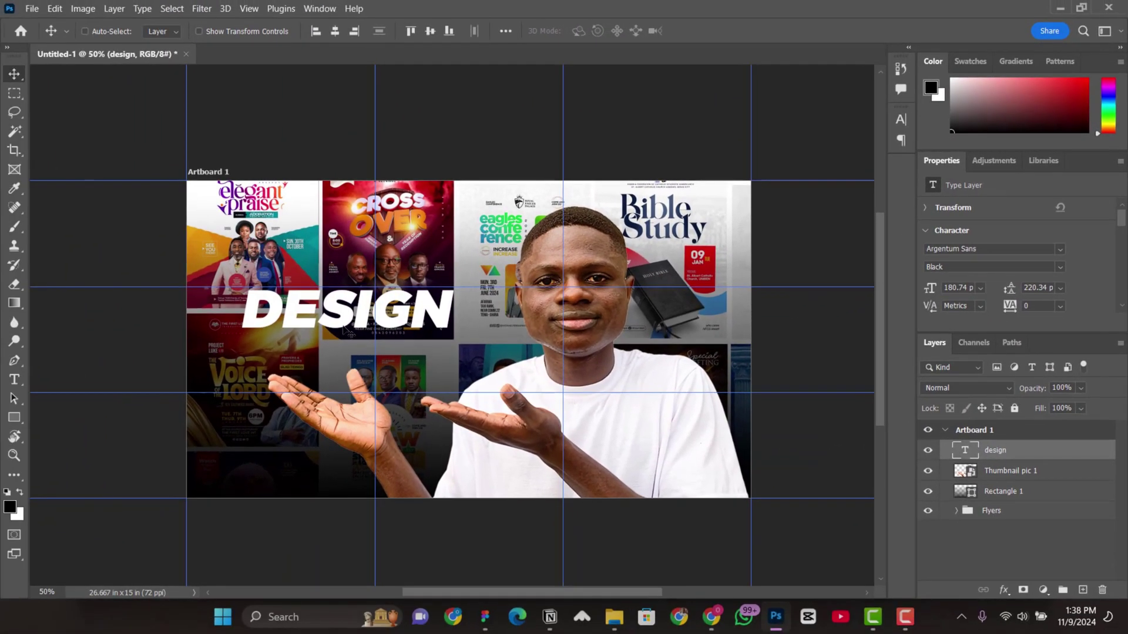
{"action": "left_click_drag", "start_coordinate": [347, 330], "coordinate": [351, 327]}
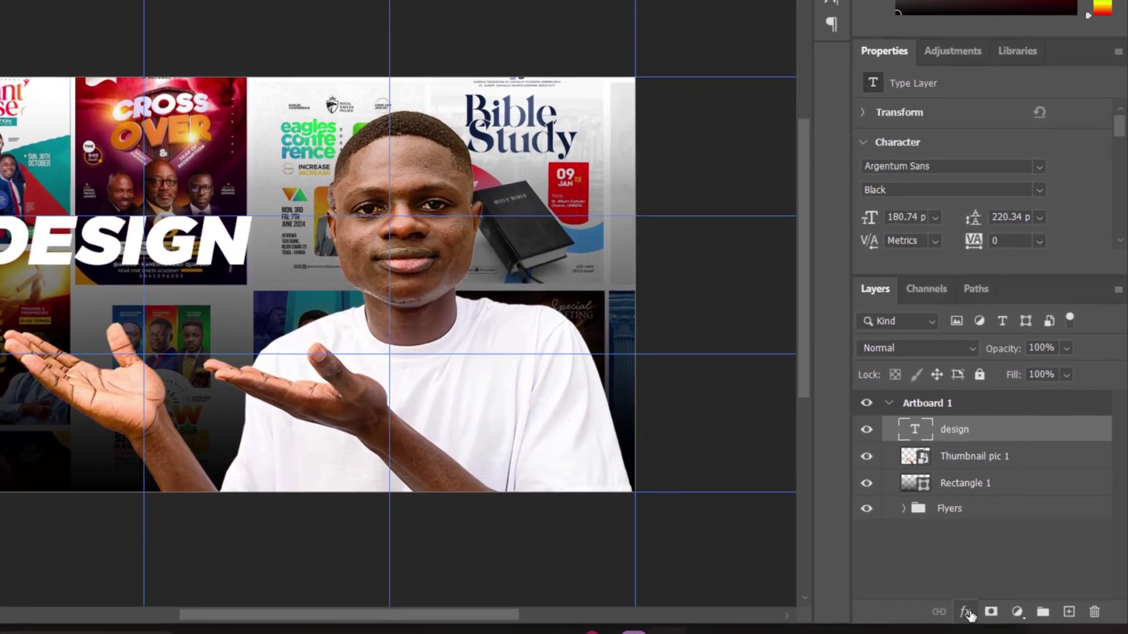
- Add a gradient overlay to the design text layer and set the gradient's starting colour stop to ffffff
{"action": "left_click", "coordinate": [968, 611]}
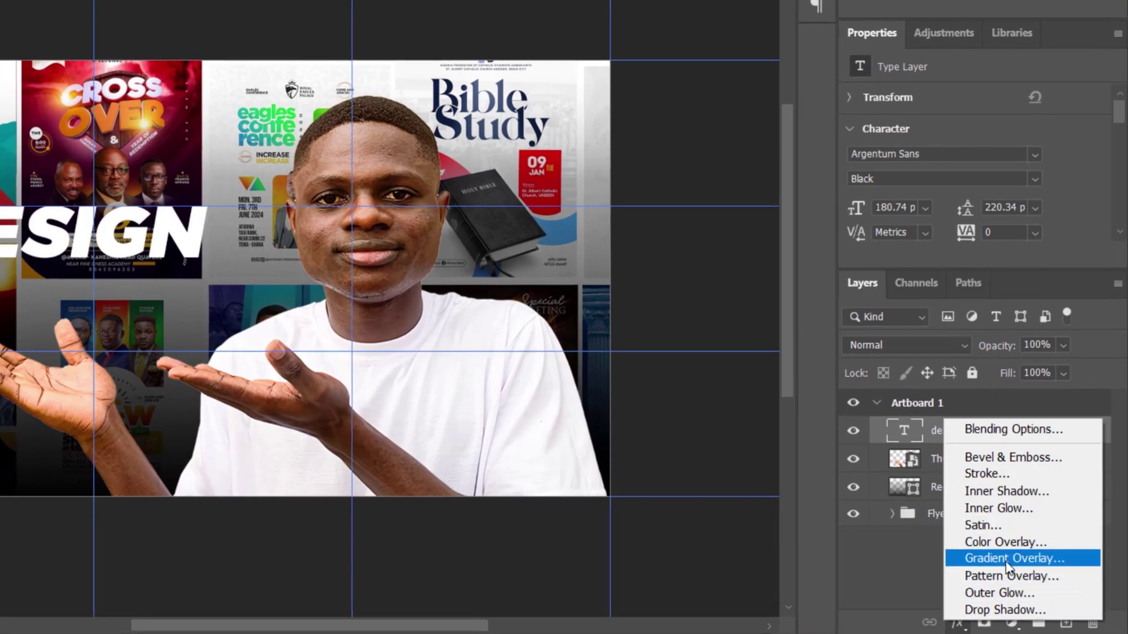
{"action": "left_click", "coordinate": [1007, 559]}
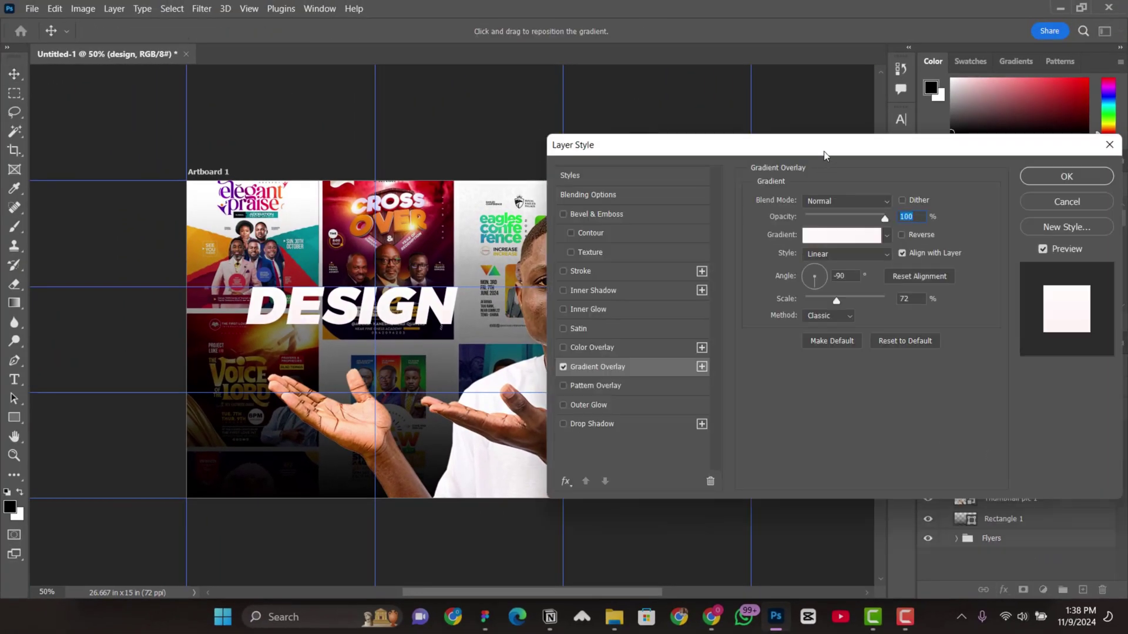
{"action": "left_click", "coordinate": [842, 235]}
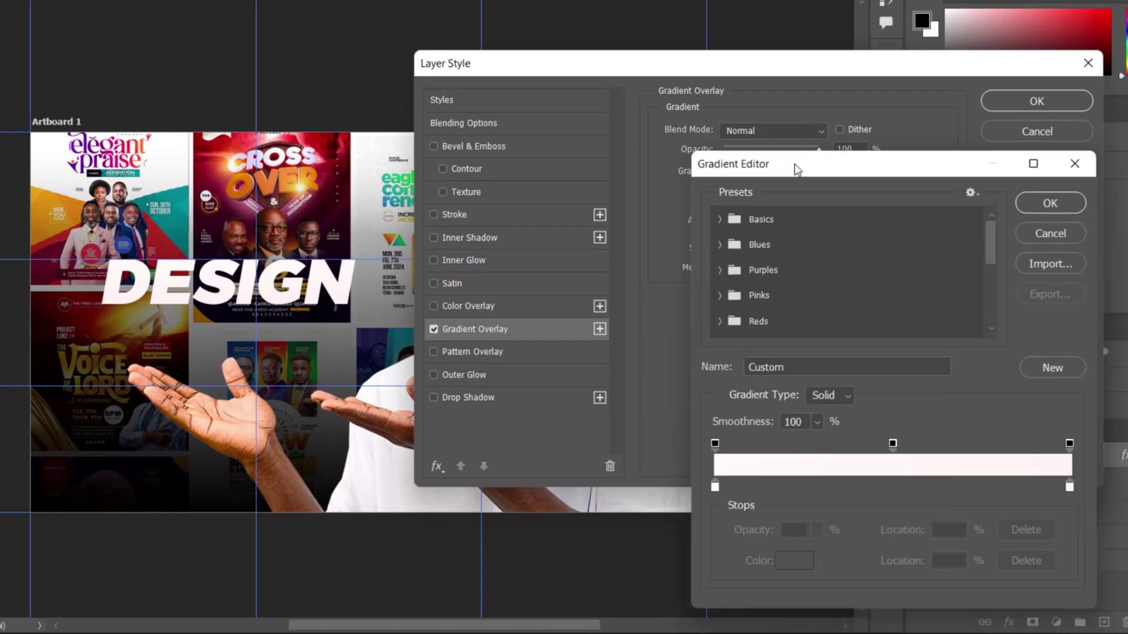
{"action": "left_click_drag", "start_coordinate": [795, 168], "coordinate": [698, 75]}
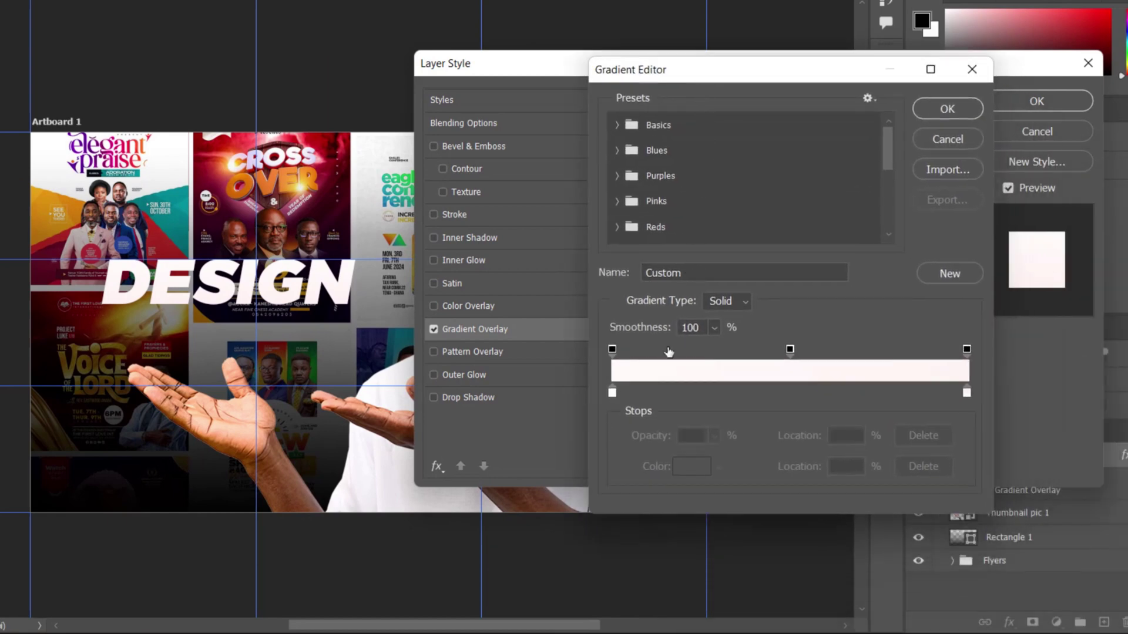
{"action": "left_click", "coordinate": [613, 393]}
{"action": "left_click", "coordinate": [690, 467]}
{"action": "type", "text": "ffffff"}
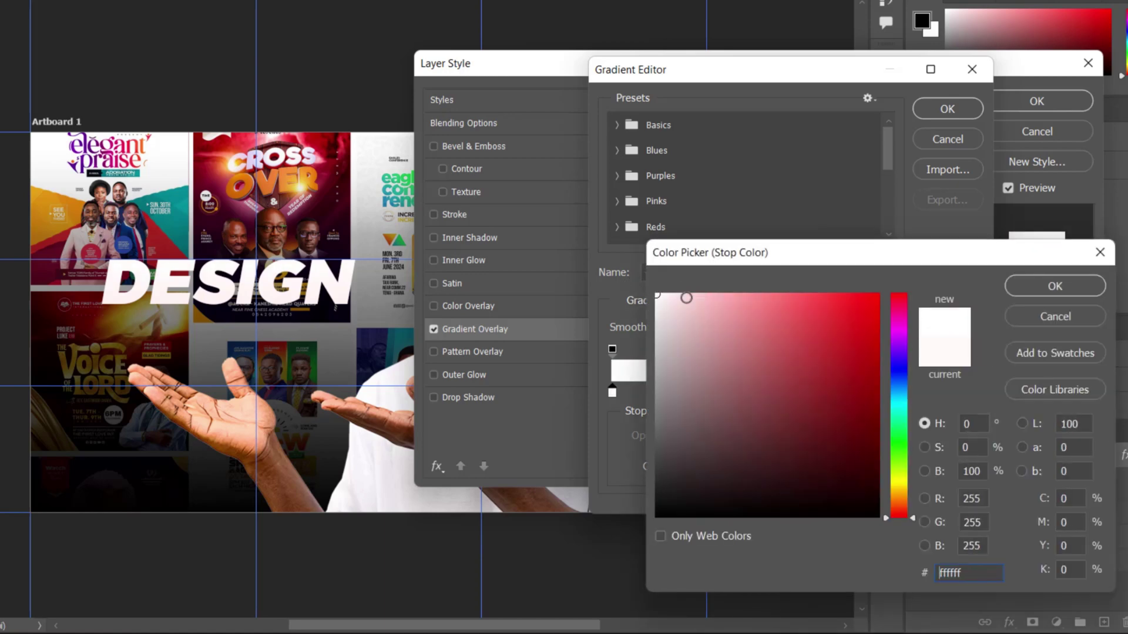
{"action": "left_click", "coordinate": [1017, 293]}
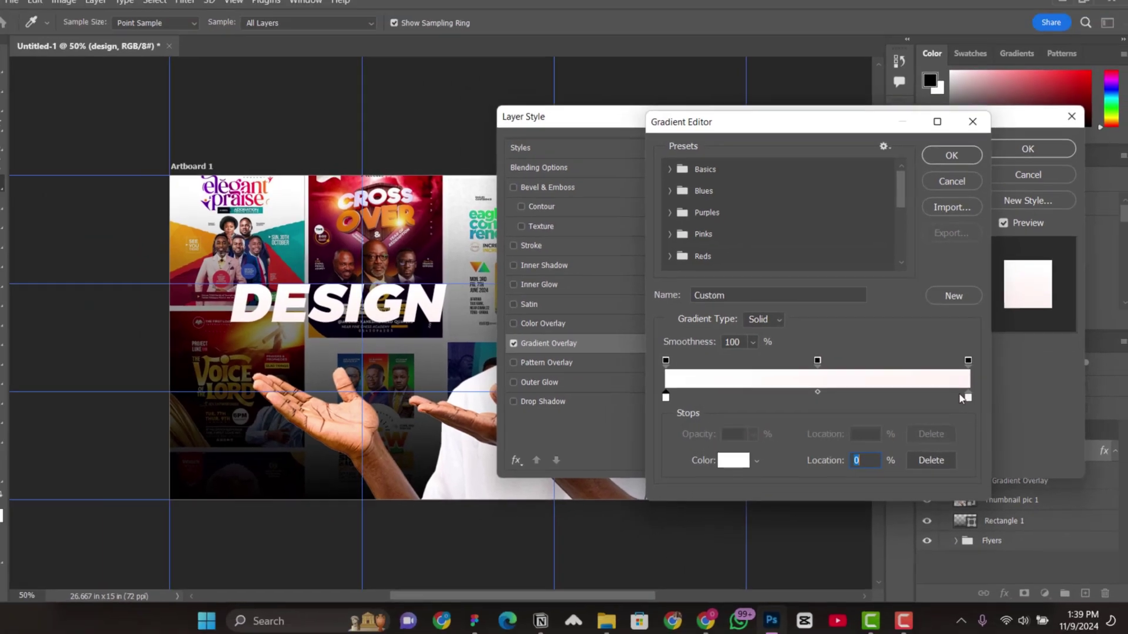
- Set the gradient's end colour stop to pale pink fff2f0 and apply the gradient overlay
{"action": "double_click", "coordinate": [968, 397]}
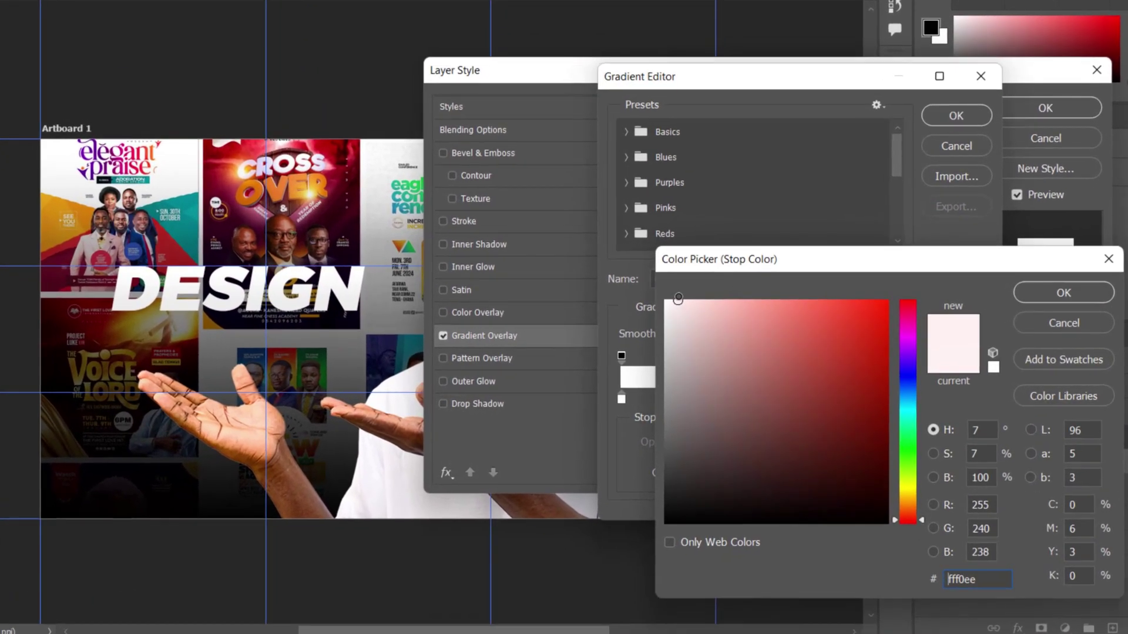
{"action": "left_click", "coordinate": [721, 317]}
{"action": "left_click", "coordinate": [1048, 292]}
{"action": "left_click", "coordinate": [958, 118]}
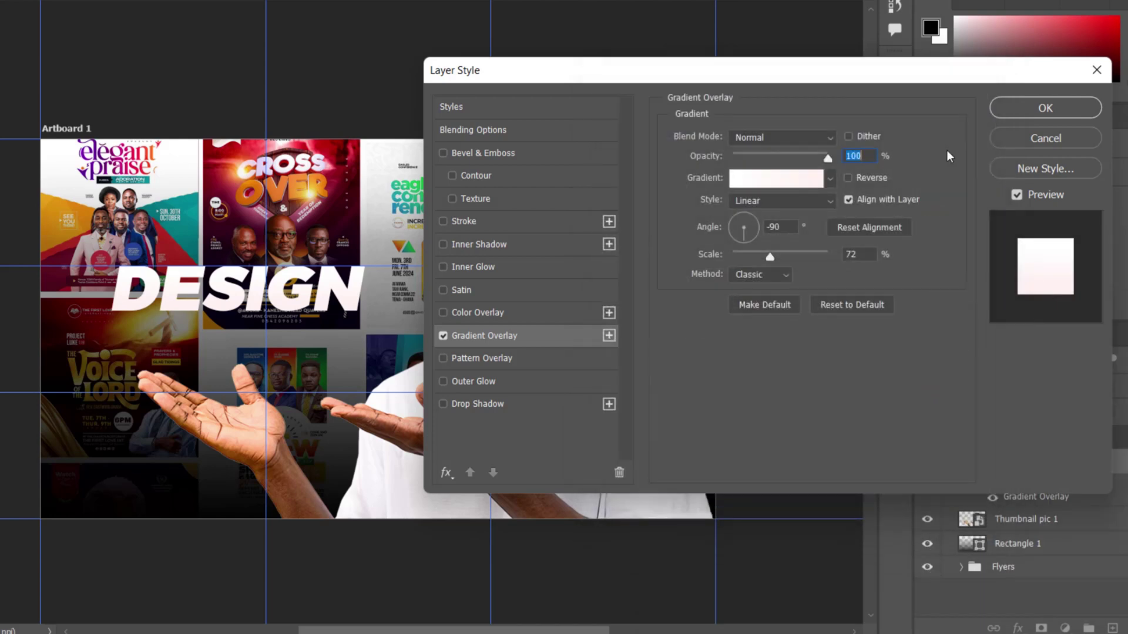
{"action": "left_click", "coordinate": [1046, 109]}
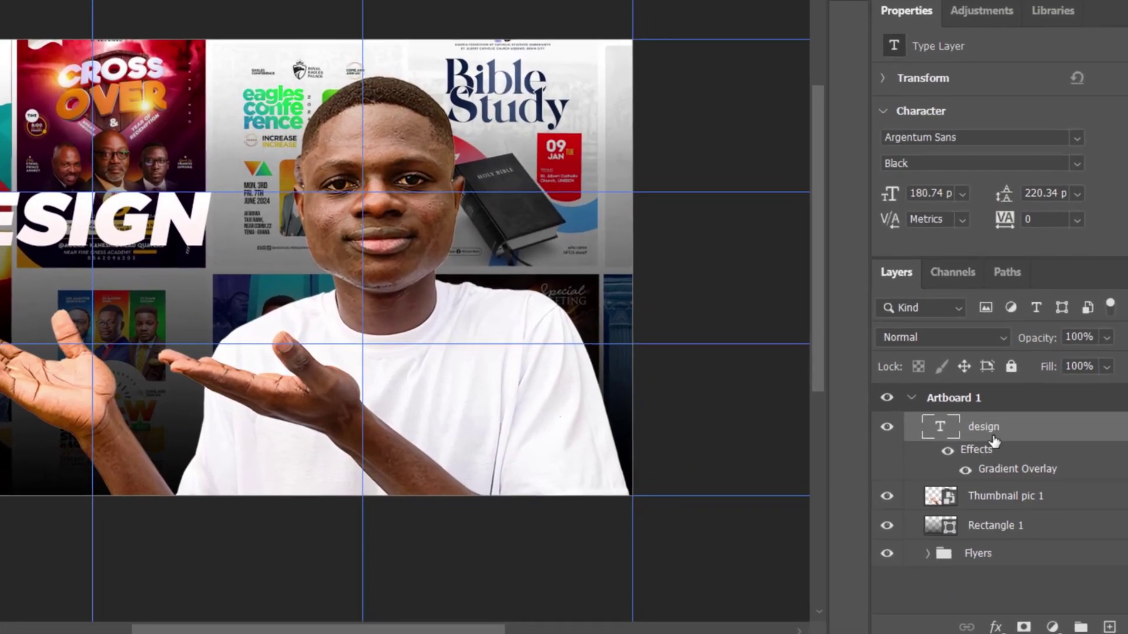
- Add a 3 px stroke to the design text layer in dark red 912301
{"action": "left_click", "coordinate": [995, 628]}
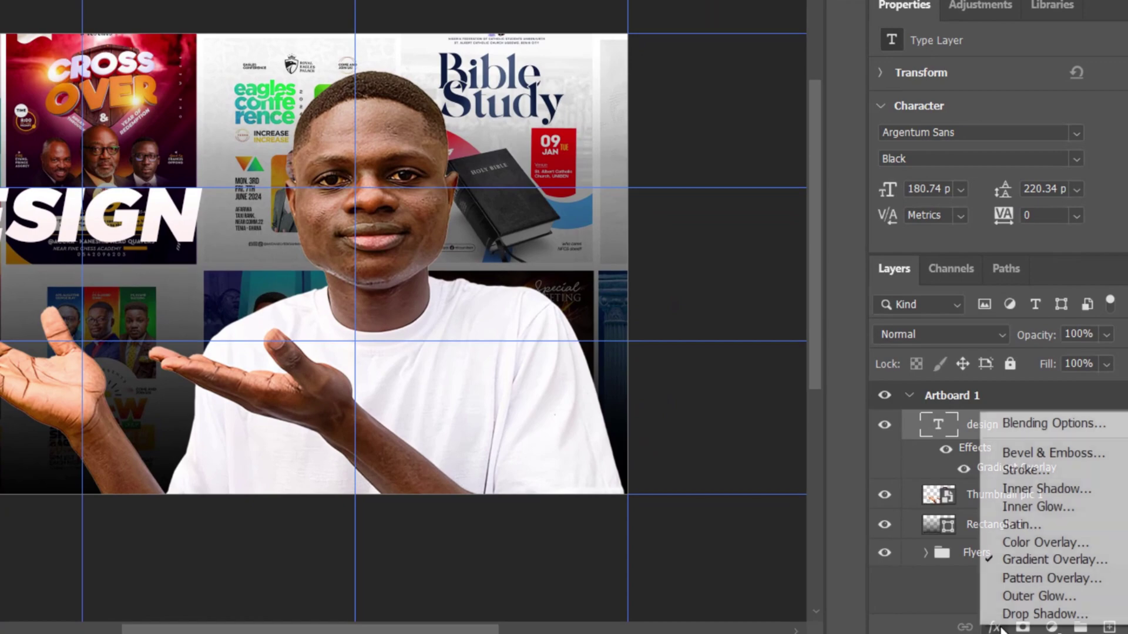
{"action": "left_click", "coordinate": [1044, 474]}
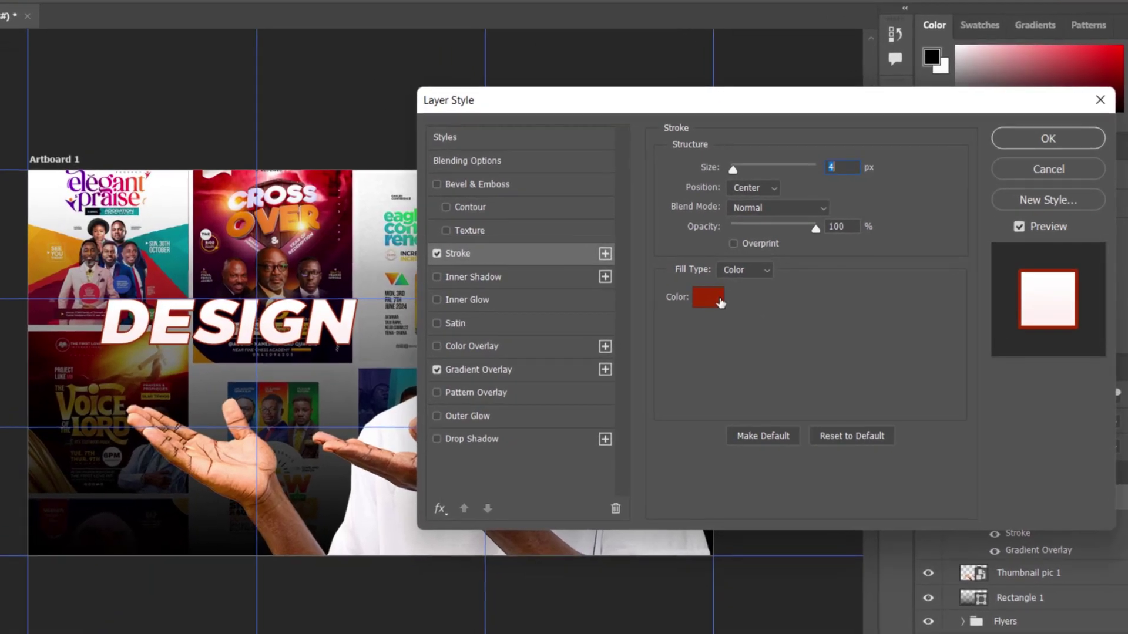
{"action": "left_click", "coordinate": [746, 285]}
{"action": "left_click", "coordinate": [879, 437]}
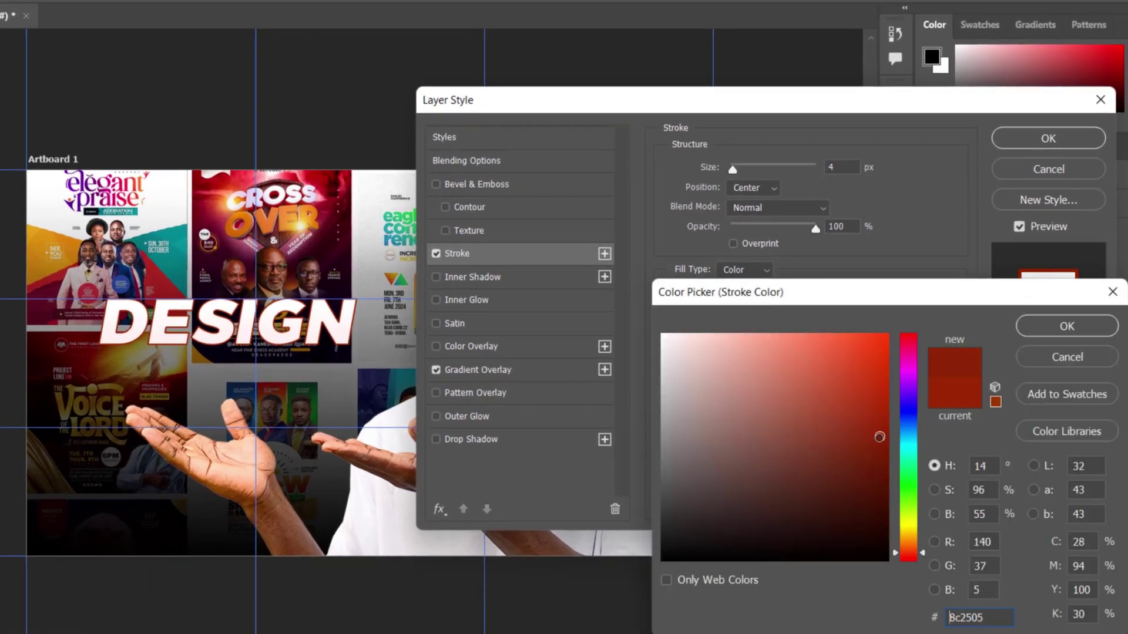
{"action": "left_click", "coordinate": [885, 444]}
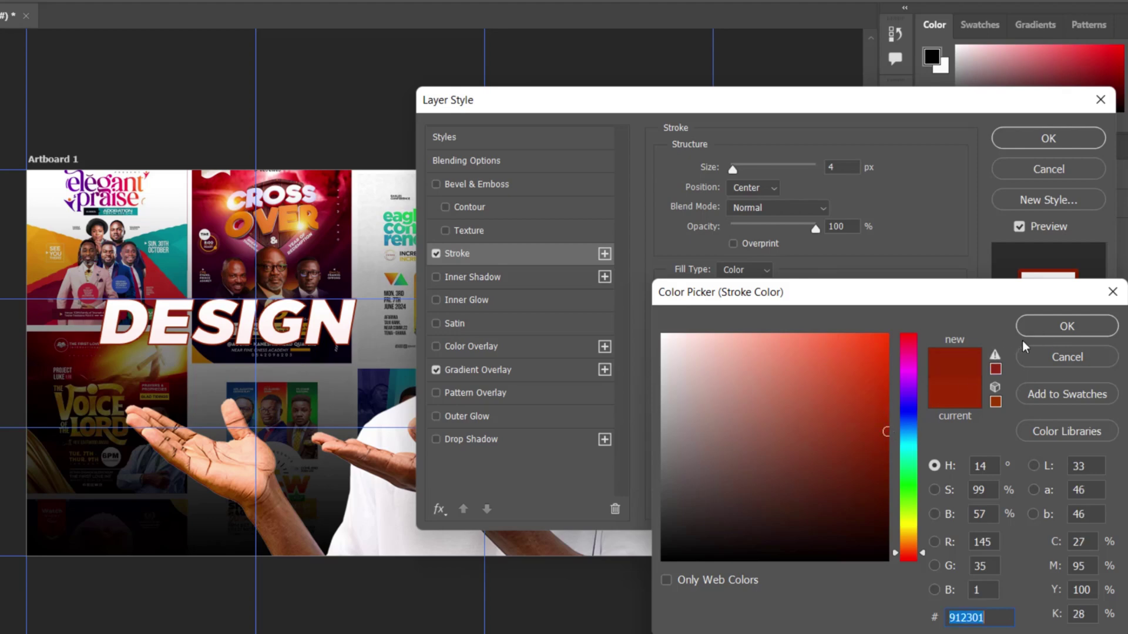
{"action": "left_click", "coordinate": [1036, 324]}
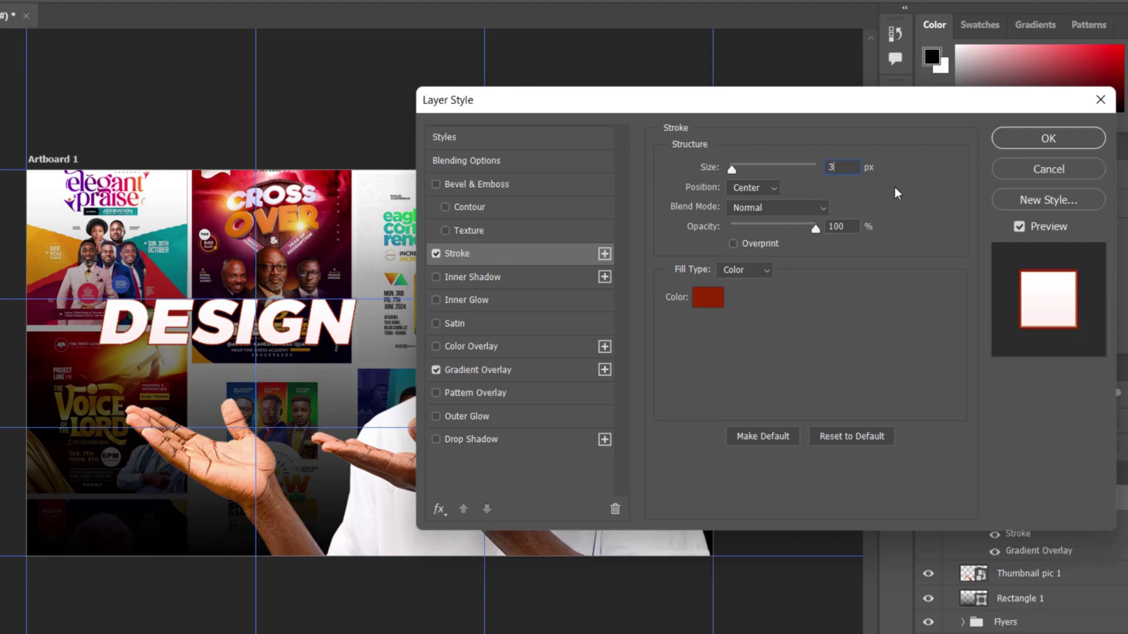
- Keep the stroke's position at Center and apply the layer style to the design text
{"action": "left_click", "coordinate": [763, 227]}
{"action": "left_click", "coordinate": [773, 188]}
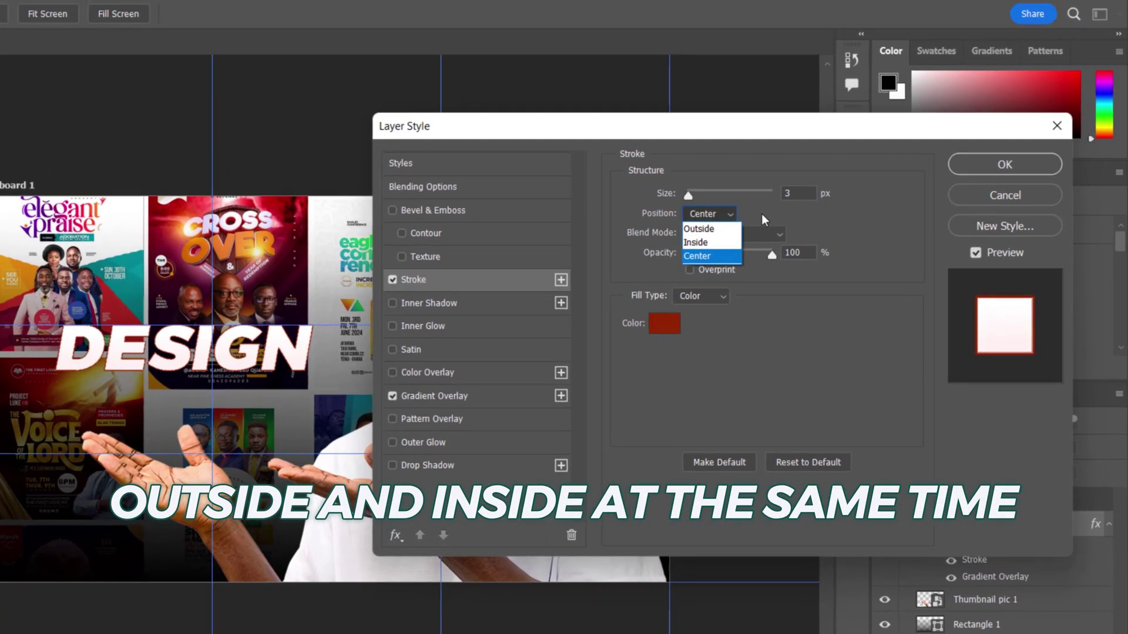
{"action": "left_click", "coordinate": [761, 213]}
{"action": "left_click_drag", "start_coordinate": [774, 127], "coordinate": [826, 141]}
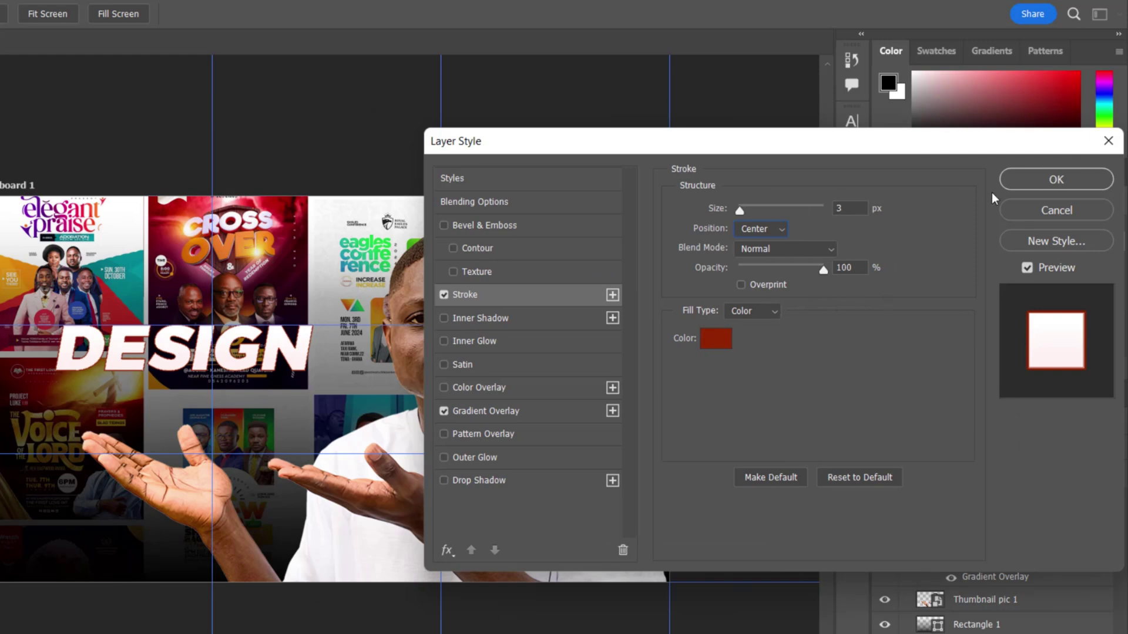
{"action": "left_click_drag", "start_coordinate": [917, 147], "coordinate": [870, 135]}
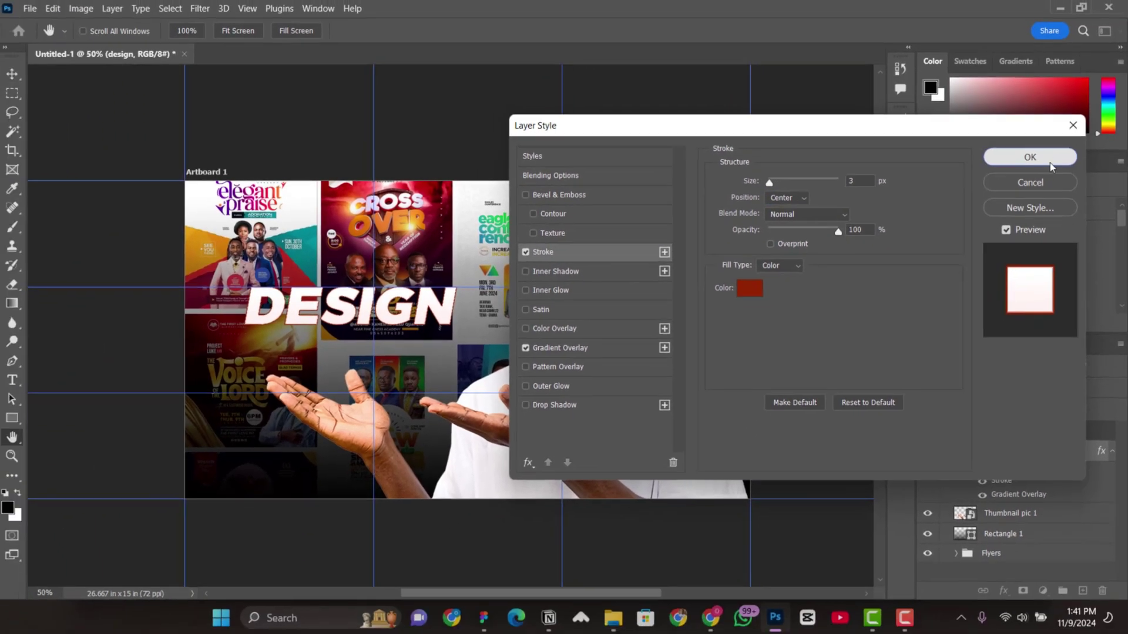
{"action": "left_click", "coordinate": [1009, 167]}
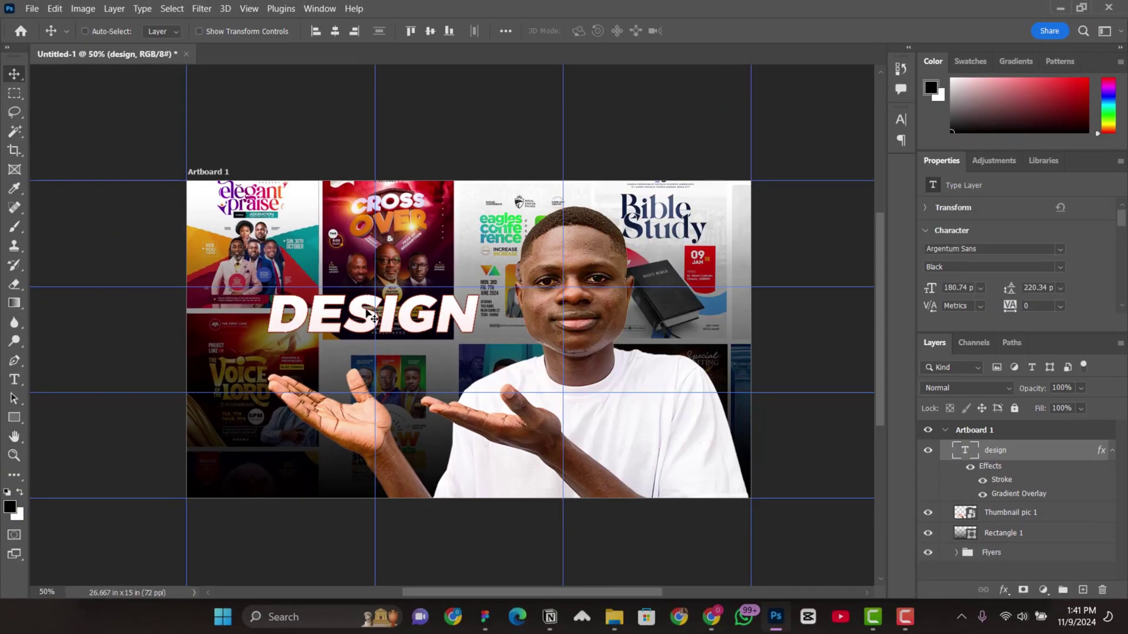
- Collapse the design layer's effects, duplicate the text directly below, and change the copy's wording to "like this"
{"action": "left_click", "coordinate": [1113, 451]}
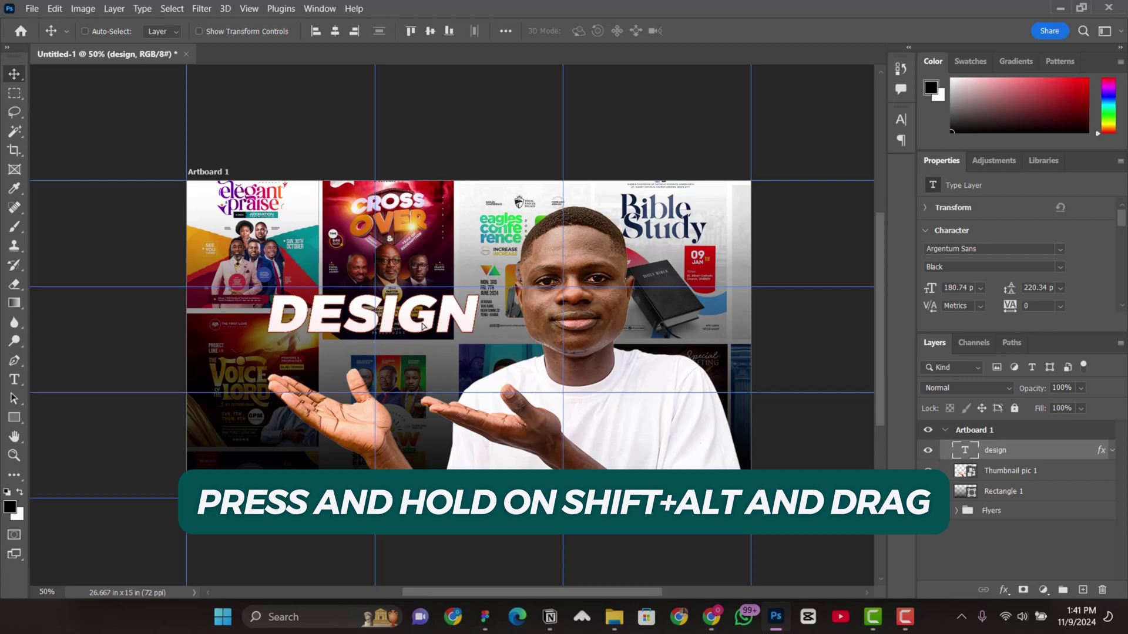
{"action": "left_click_drag", "start_coordinate": [422, 319], "coordinate": [413, 374]}
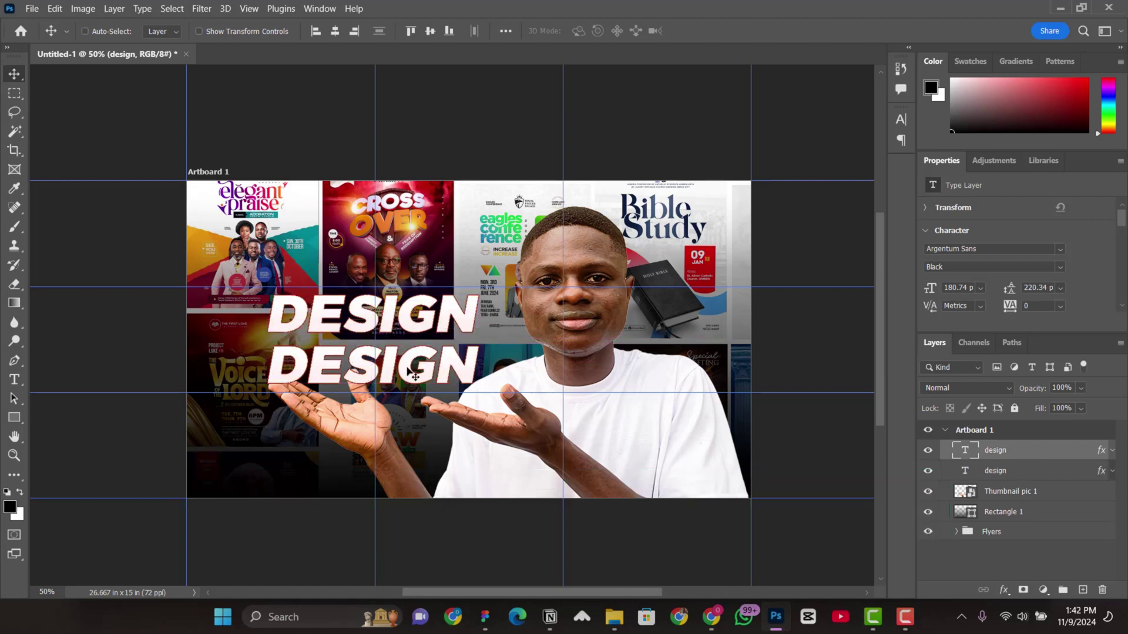
{"action": "double_click", "coordinate": [413, 373]}
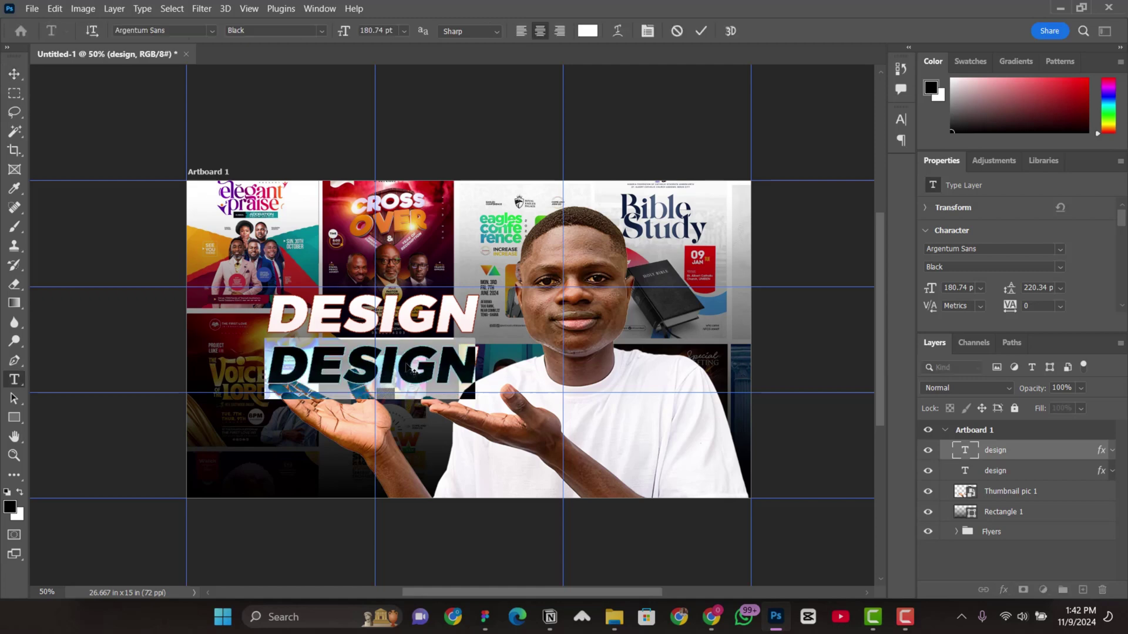
{"action": "type", "text": "like this"}
{"action": "key", "text": "ctrl+Return"}
{"action": "key", "text": "v"}
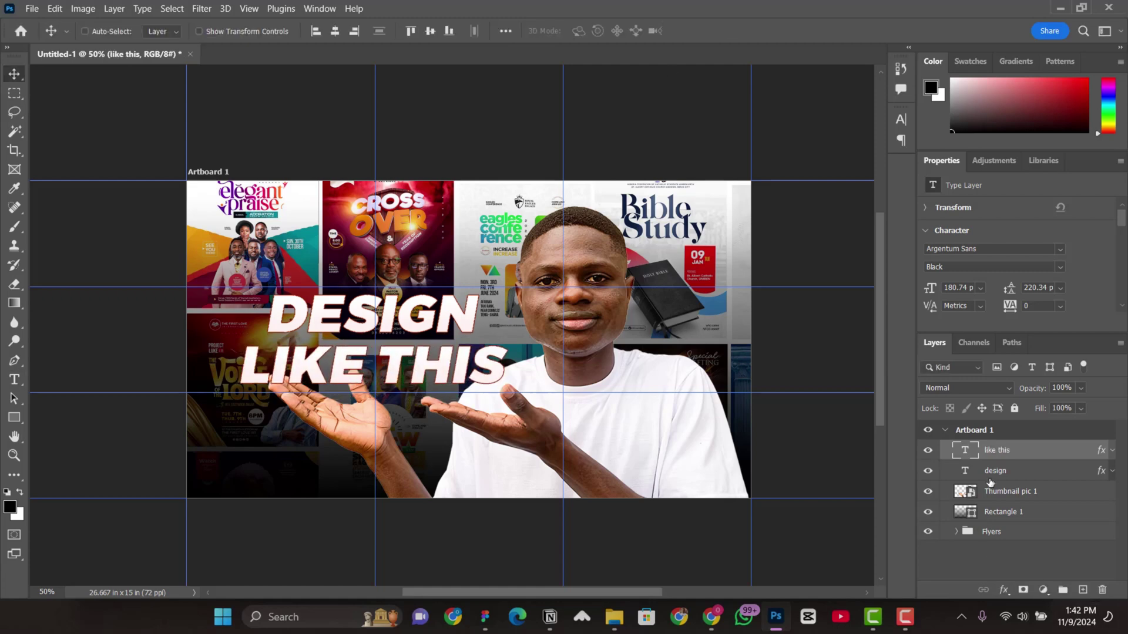
- Shift the DESIGN and LIKE THIS text layers slightly right and group them as Main text
{"action": "left_click_drag", "start_coordinate": [418, 353], "coordinate": [444, 355]}
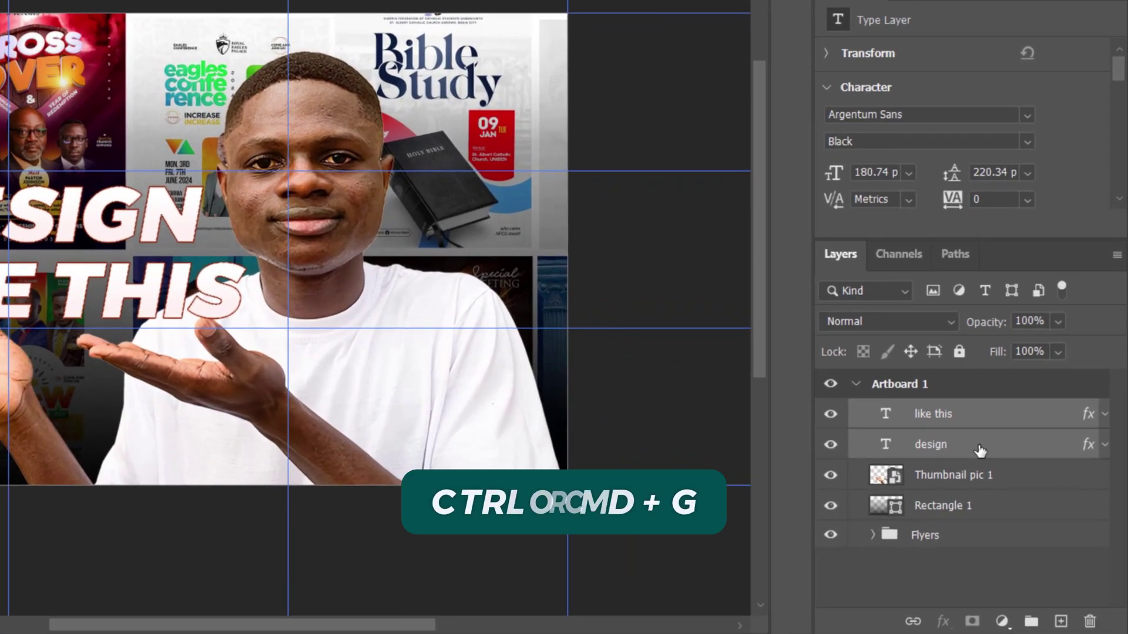
{"action": "key", "text": "ctrl+g"}
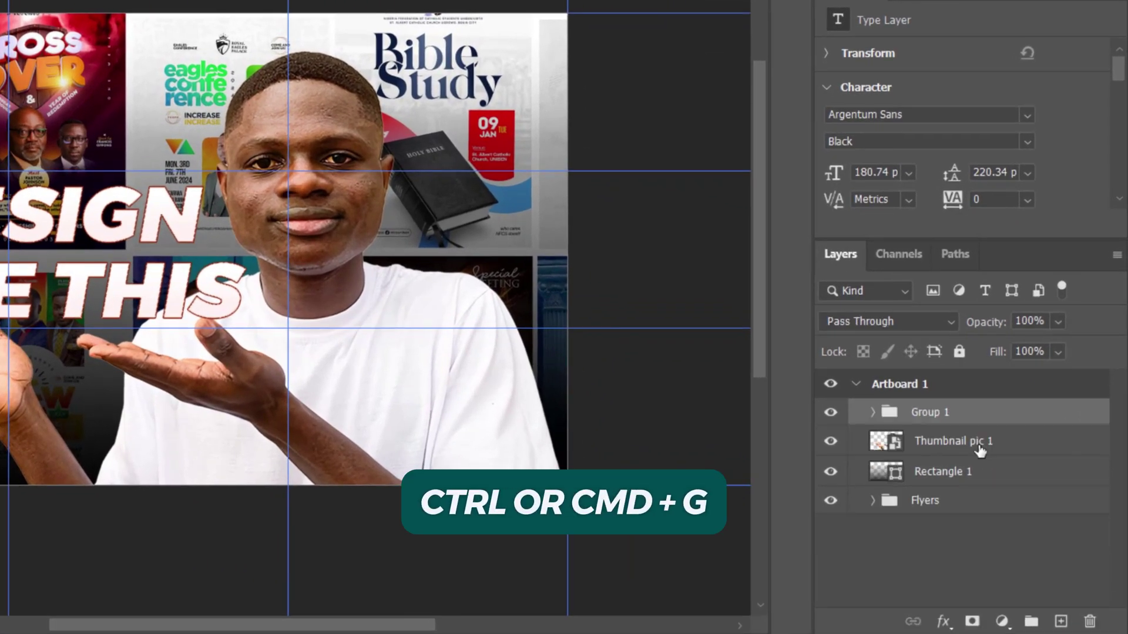
{"action": "double_click", "coordinate": [939, 412]}
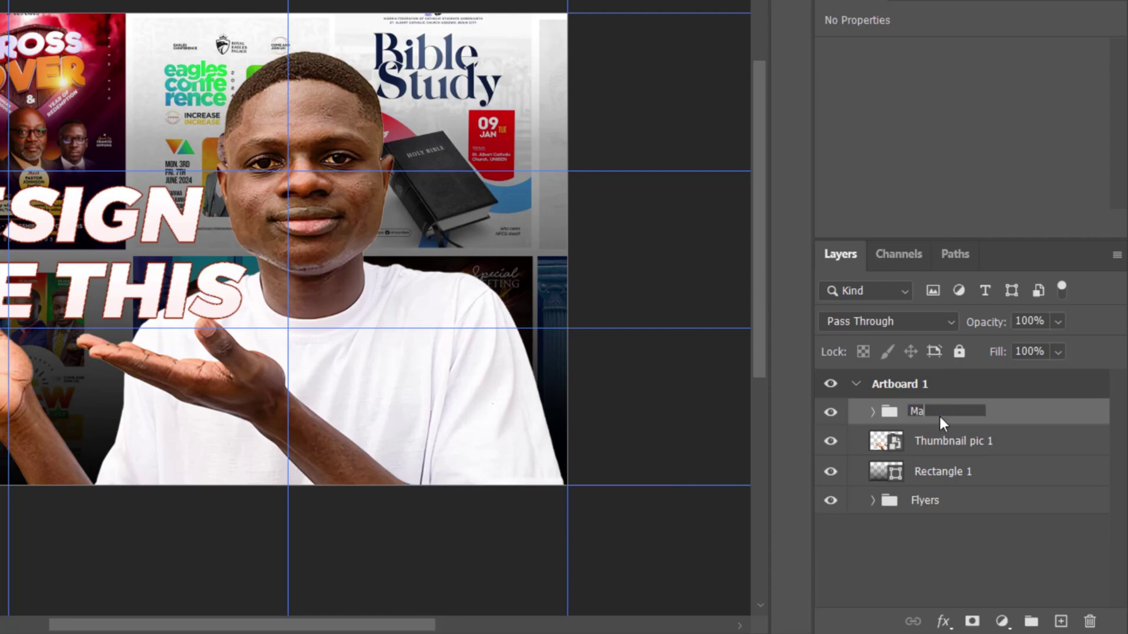
{"action": "key", "text": "Return"}
- Group the Rectangle 1 layer with the Flyers group and rename the new group Background
{"action": "left_click", "coordinate": [962, 449]}
{"action": "left_click", "coordinate": [956, 479]}
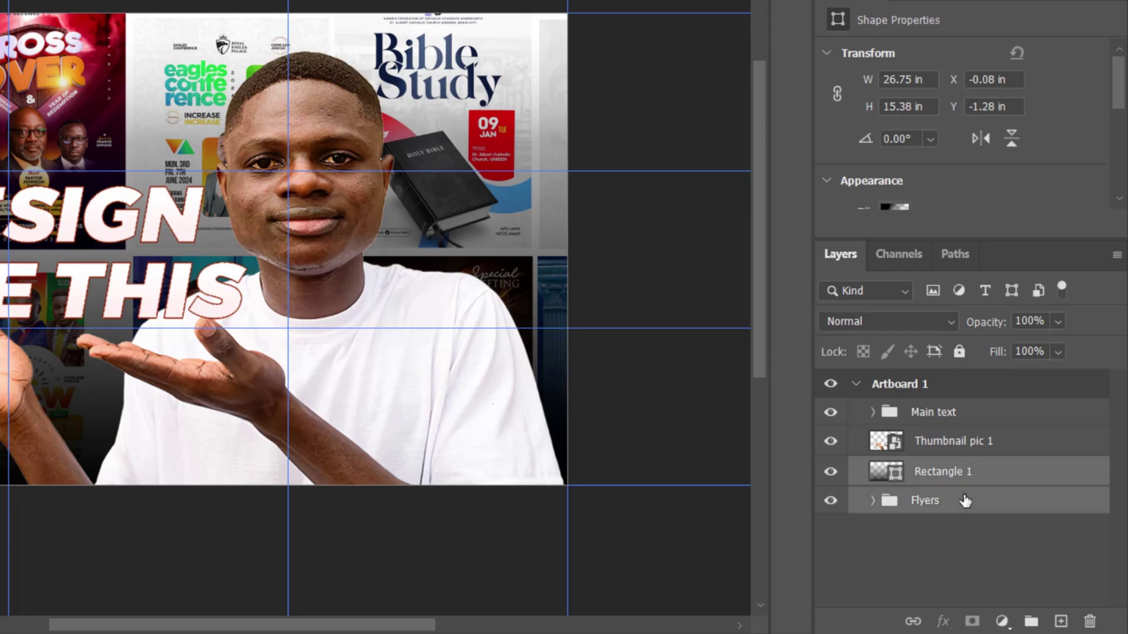
{"action": "key", "text": "ctrl+g"}
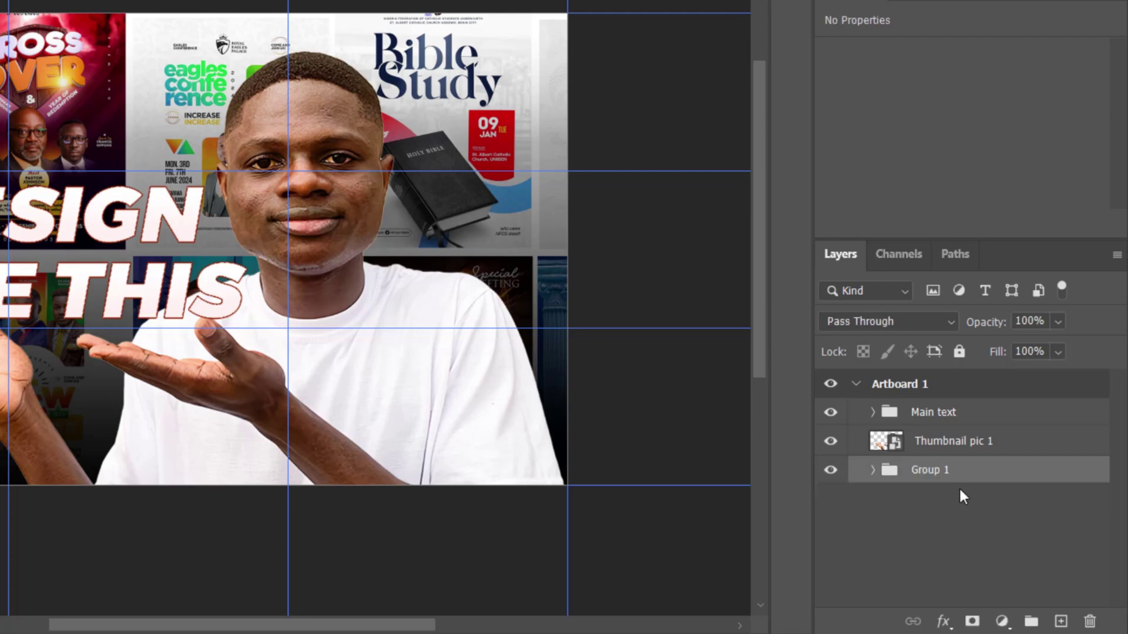
{"action": "double_click", "coordinate": [939, 477]}
{"action": "type", "text": "Background"}
{"action": "key", "text": "Return"}
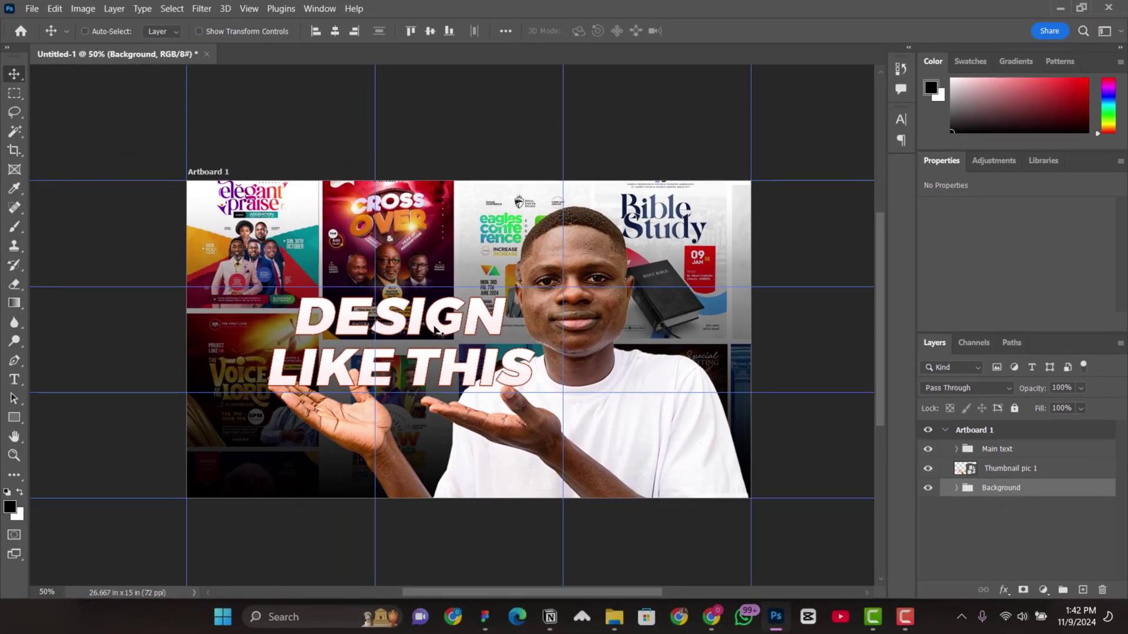
- Move the Main text group slightly right and down across the artboard
{"action": "right_click", "coordinate": [438, 331]}
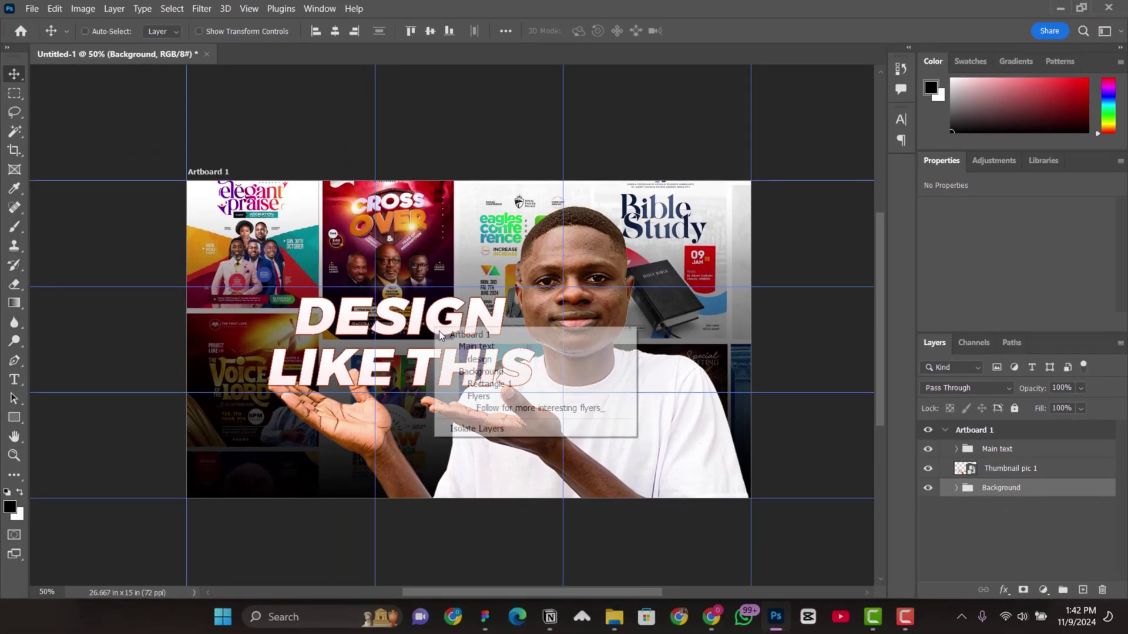
{"action": "left_click", "coordinate": [469, 345]}
{"action": "left_click_drag", "start_coordinate": [442, 352], "coordinate": [468, 358]}
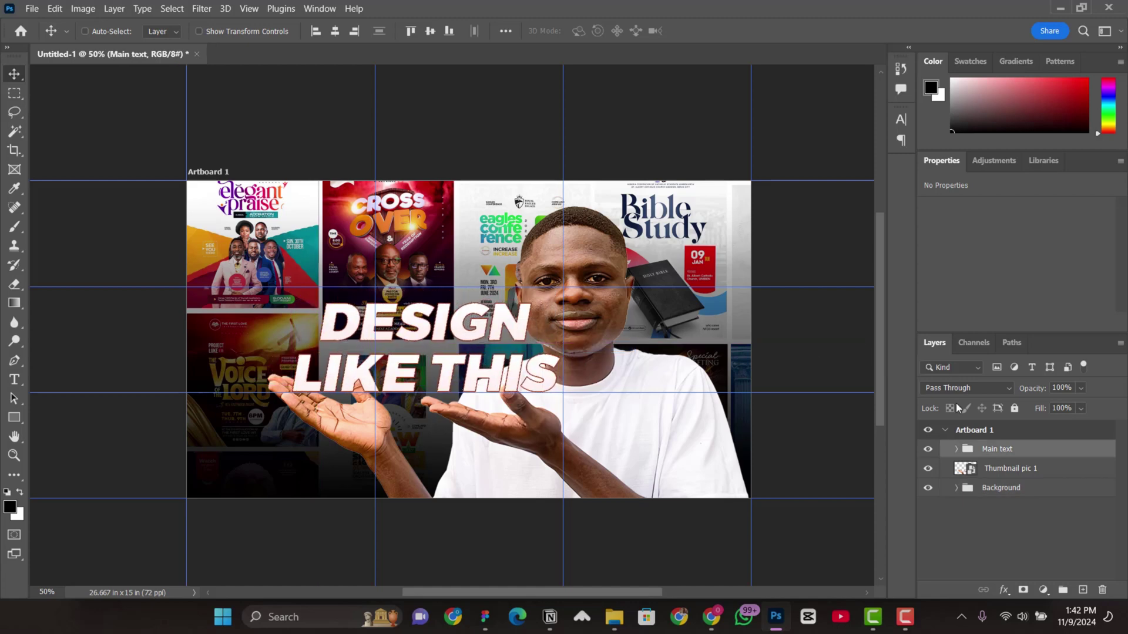
- Enlarge the Thumbnail pic 1 portrait to about 30.25 in wide and reposition it so the head reaches the artboard's upper edge
{"action": "left_click", "coordinate": [1013, 470]}
{"action": "right_click", "coordinate": [596, 302]}
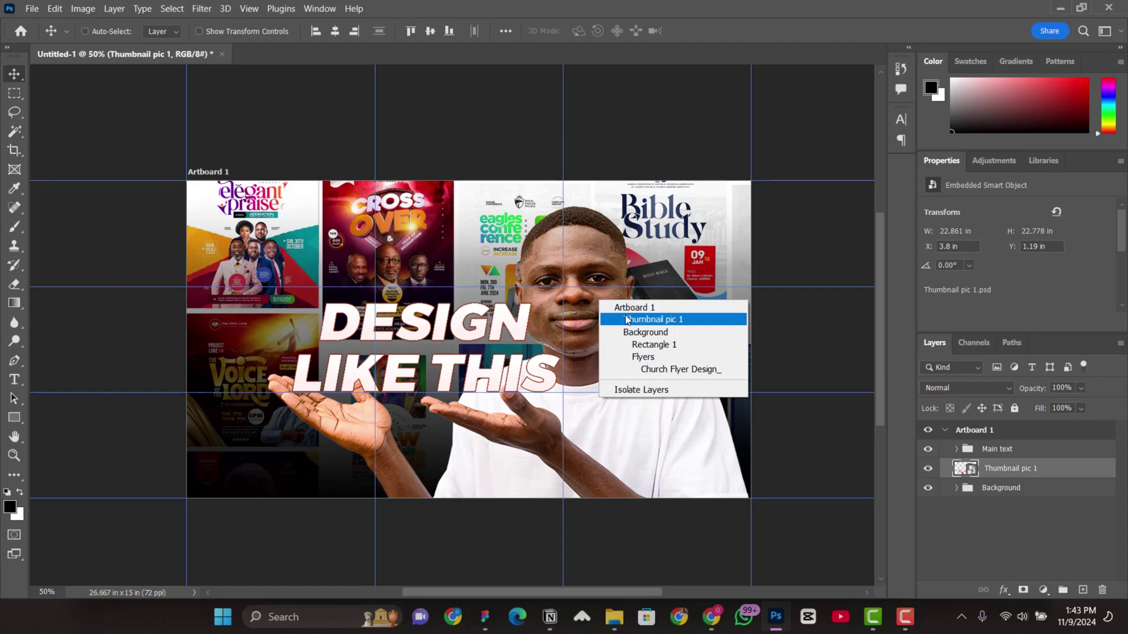
{"action": "left_click", "coordinate": [625, 320]}
{"action": "key", "text": "ctrl+t"}
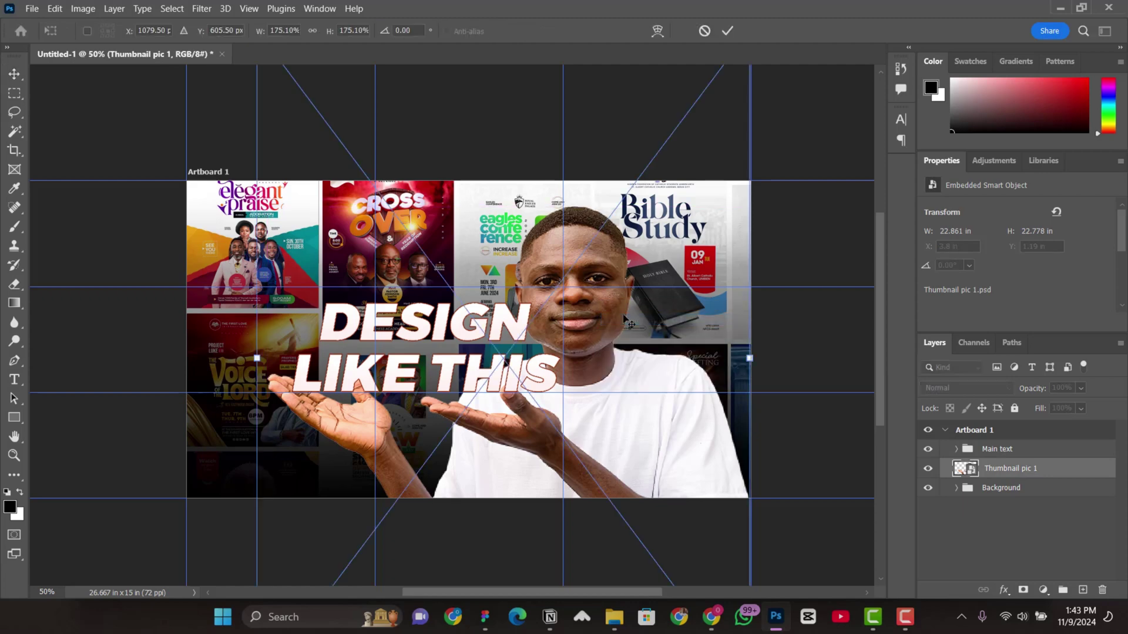
{"action": "key", "text": "ctrl+minus"}
{"action": "key", "text": "ctrl+minus"}
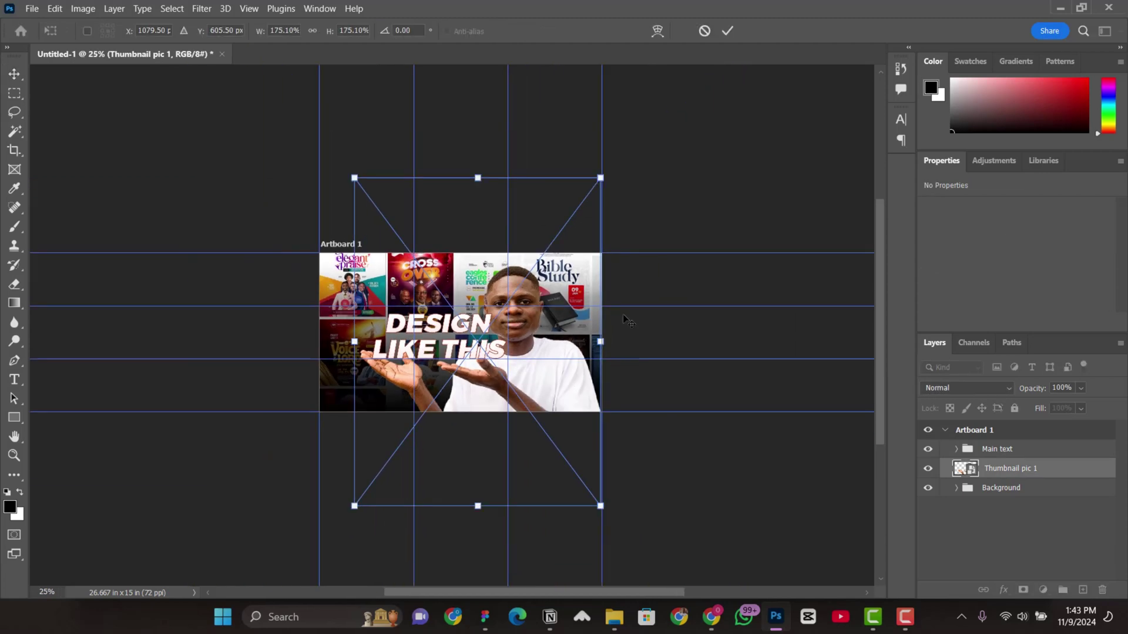
{"action": "left_click_drag", "start_coordinate": [600, 178], "coordinate": [672, 133]}
{"action": "left_click_drag", "start_coordinate": [563, 316], "coordinate": [567, 329]}
{"action": "left_click", "coordinate": [727, 31]}
{"action": "key", "text": "ctrl+plus"}
{"action": "key", "text": "ctrl+plus"}
- Move the Main text group down and left so the wording sits over the two open hands
{"action": "right_click", "coordinate": [460, 334]}
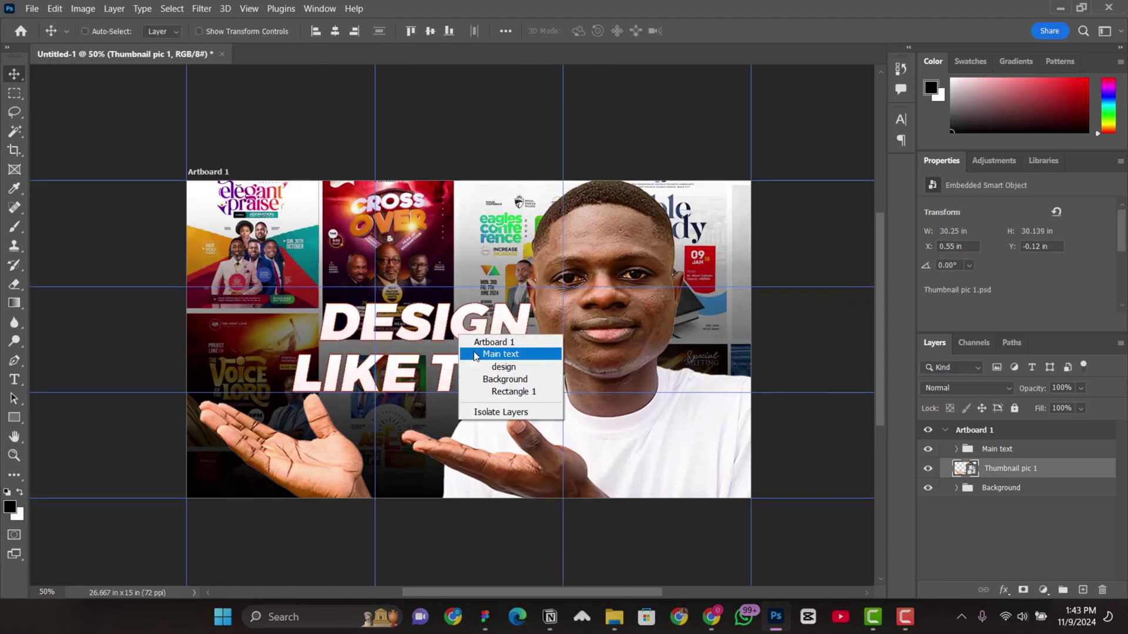
{"action": "left_click", "coordinate": [475, 354]}
{"action": "left_click_drag", "start_coordinate": [474, 354], "coordinate": [424, 398]}
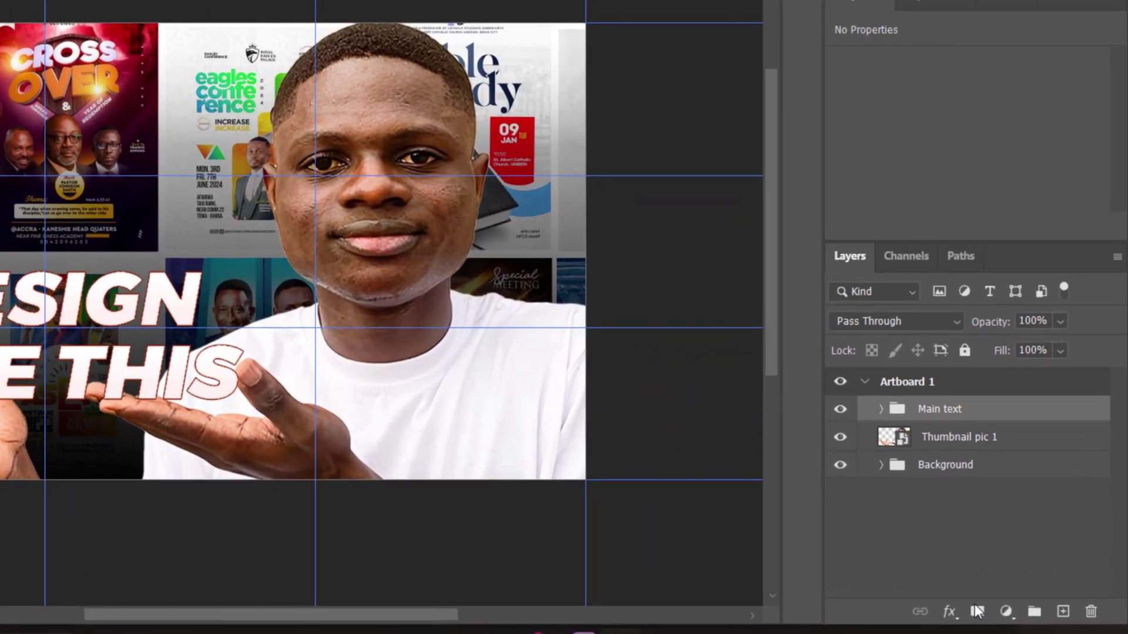
- Apply a drop shadow with 50% opacity to the Main text group
{"action": "left_click", "coordinate": [1004, 590]}
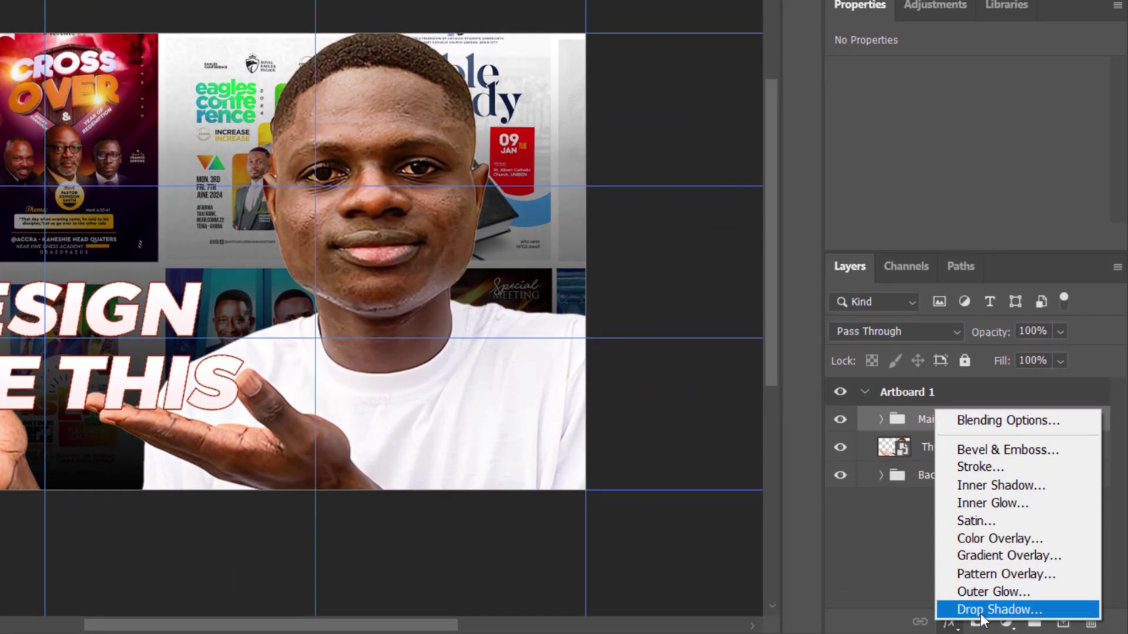
{"action": "left_click", "coordinate": [980, 610]}
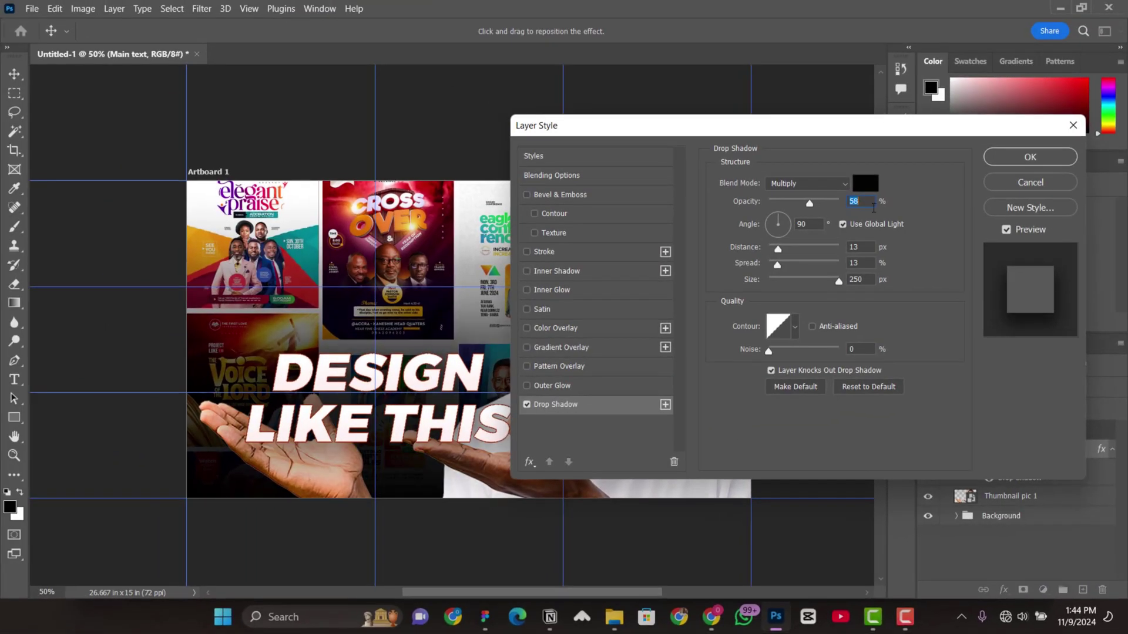
{"action": "type", "text": "50"}
{"action": "mouse_move", "coordinate": [803, 137]}
{"action": "left_mouse_down"}
{"action": "mouse_move", "coordinate": [850, 142]}
{"action": "mouse_move", "coordinate": [823, 141]}
{"action": "left_mouse_up"}
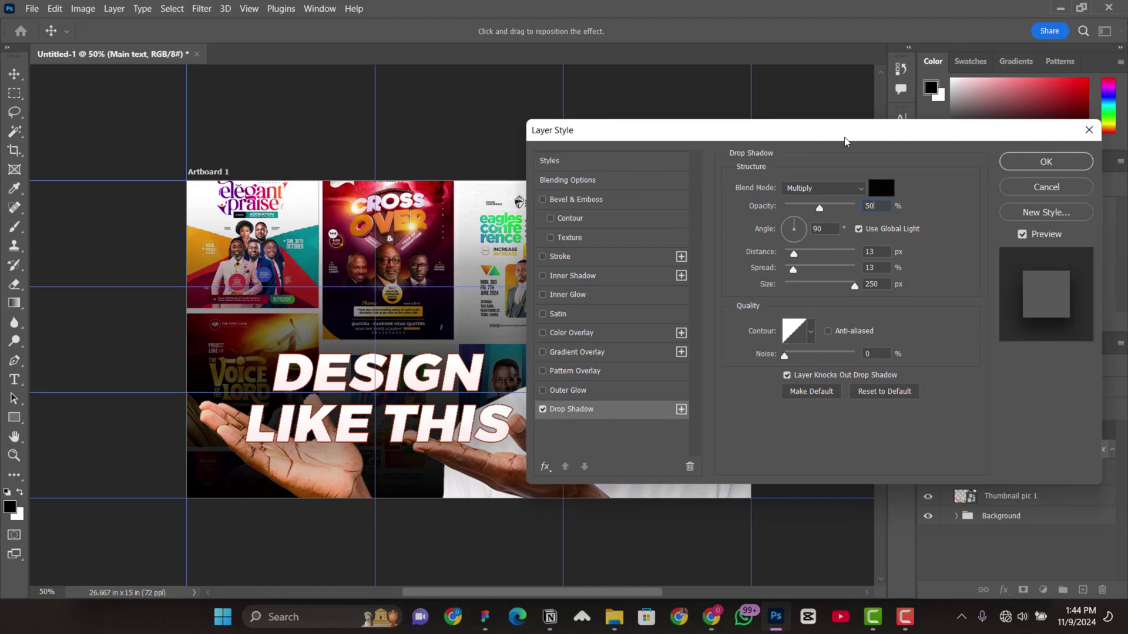
{"action": "left_click", "coordinate": [1035, 164]}
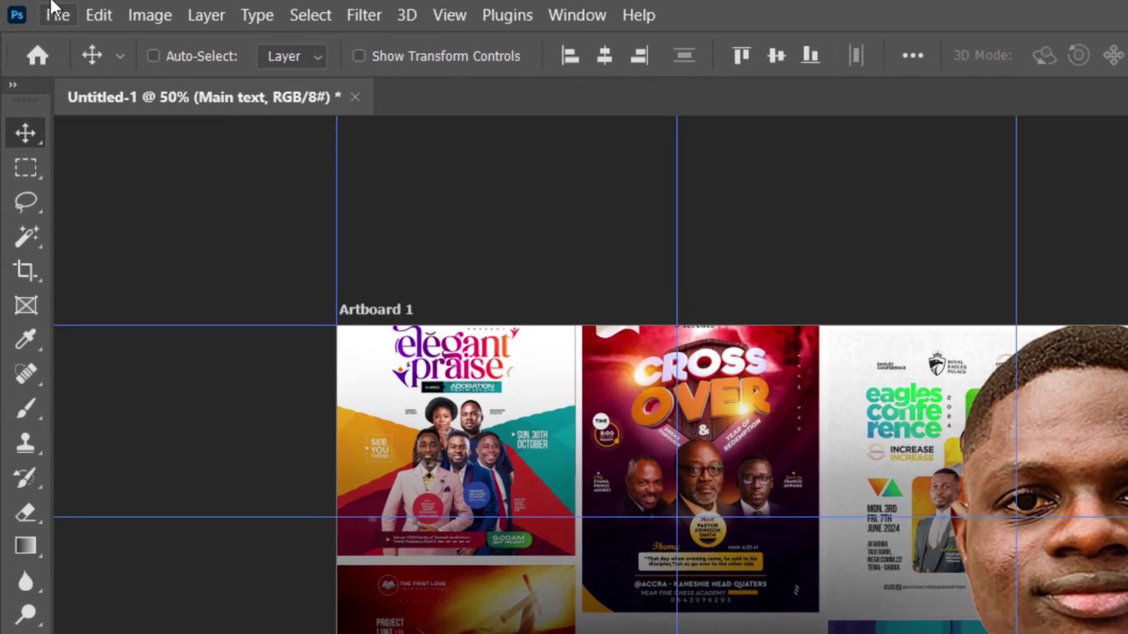
- Place the curved arrow clipart as an embedded image and enlarge it to about 13.75 by 14.06 in over the artboard
{"action": "left_click", "coordinate": [56, 13]}
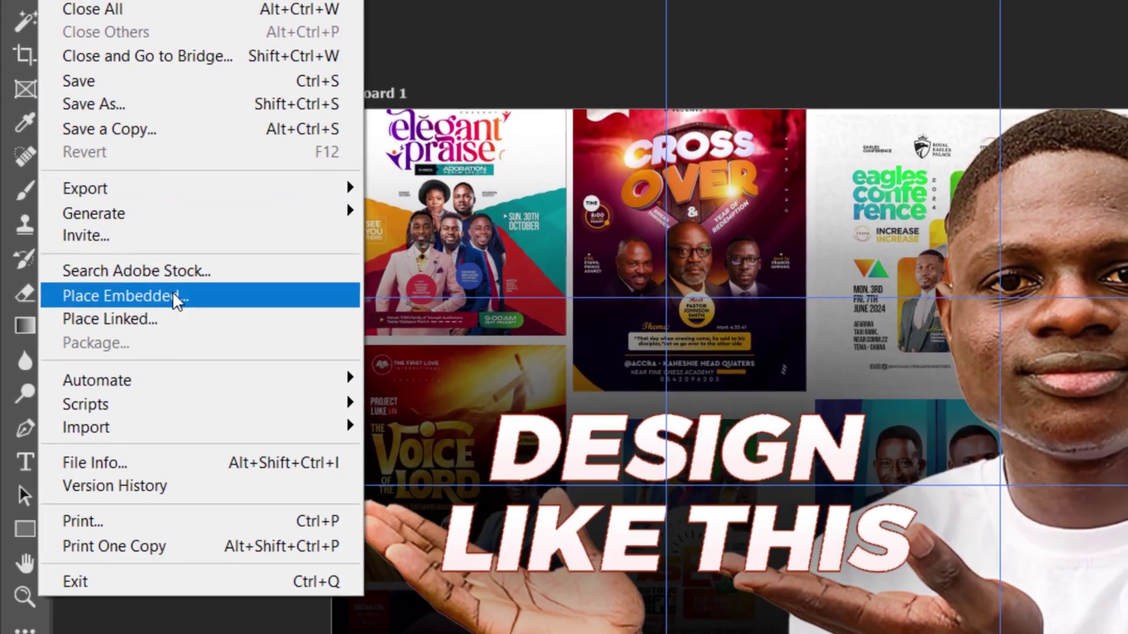
{"action": "left_click", "coordinate": [176, 298]}
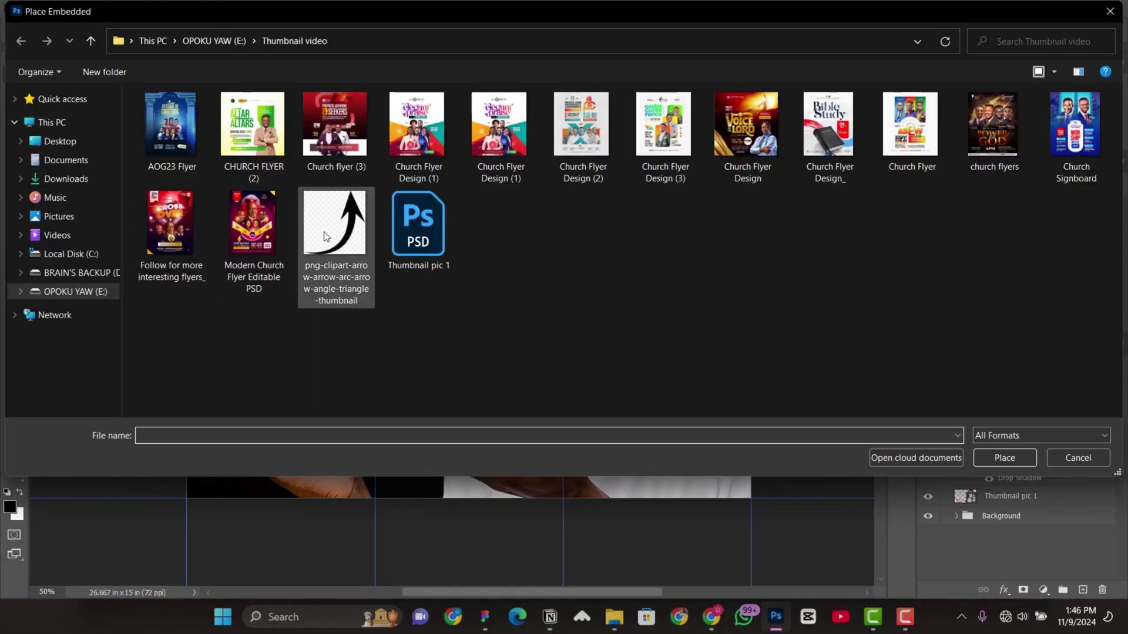
{"action": "double_click", "coordinate": [325, 236]}
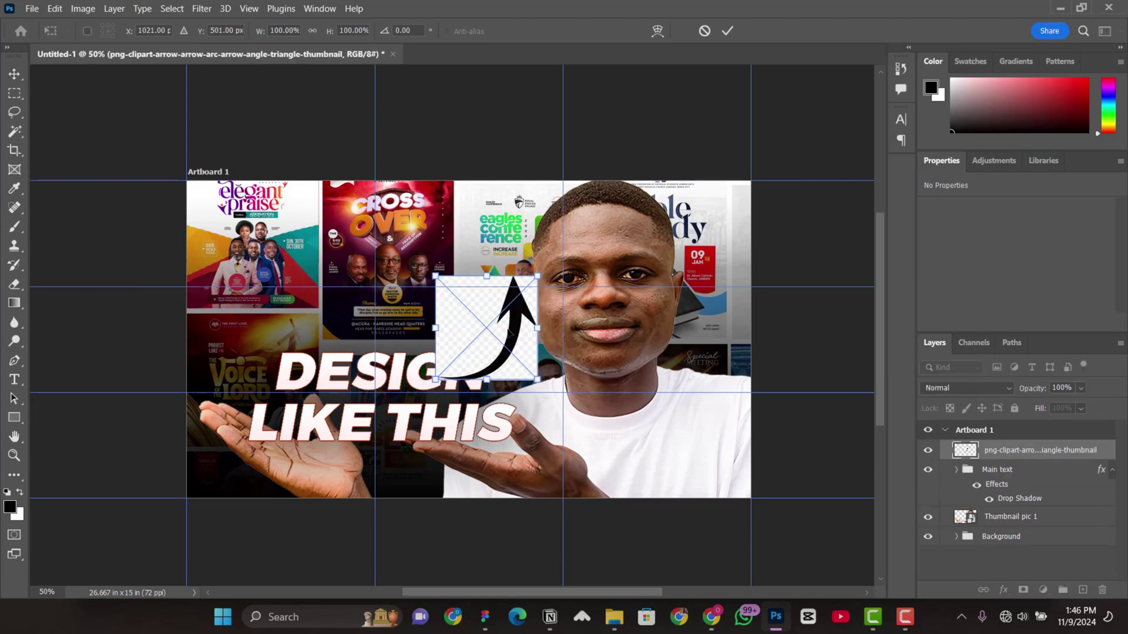
{"action": "key", "text": "ctrl+plus"}
{"action": "key", "text": "ctrl+plus"}
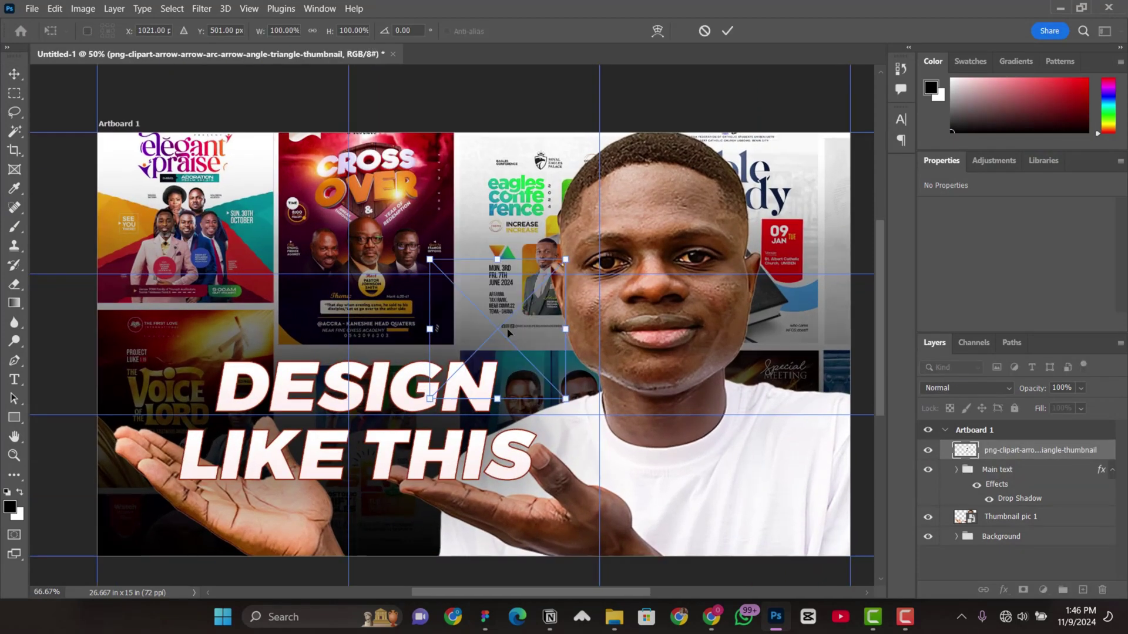
{"action": "left_click_drag", "start_coordinate": [565, 399], "coordinate": [654, 459]}
{"action": "left_click_drag", "start_coordinate": [701, 495], "coordinate": [717, 505]}
{"action": "left_click", "coordinate": [729, 33]}
{"action": "left_click_drag", "start_coordinate": [538, 312], "coordinate": [510, 319]}
{"action": "key", "text": "ctrl+minus"}
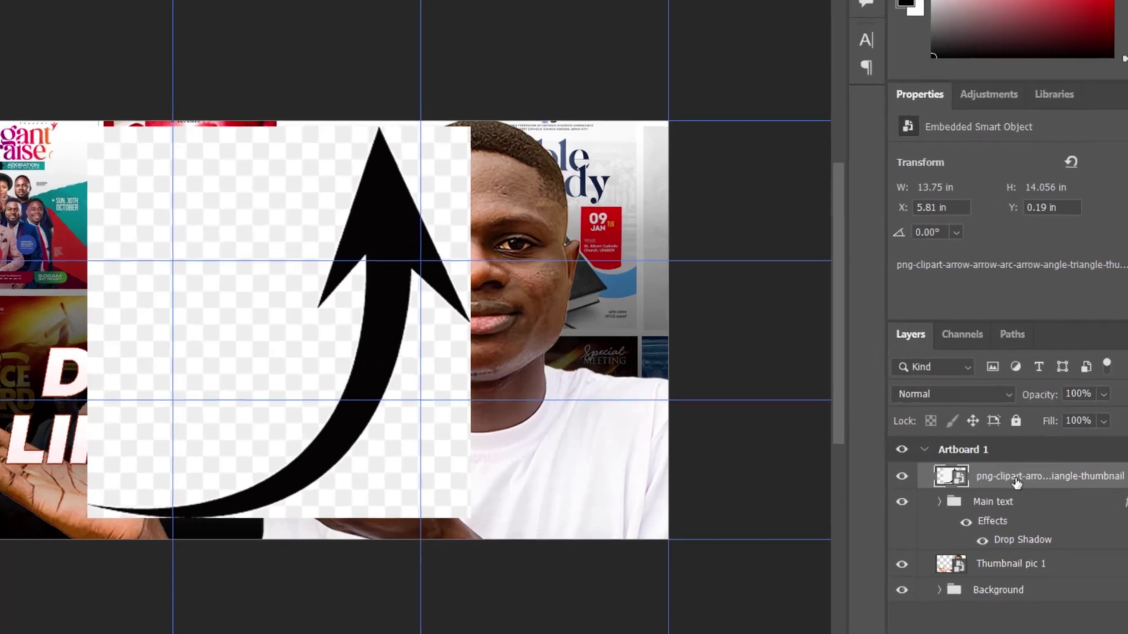
- Rasterize the arrow layer and remove its checkered background on both sides of the arrow using the Magic Wand tool
{"action": "right_click", "coordinate": [986, 472]}
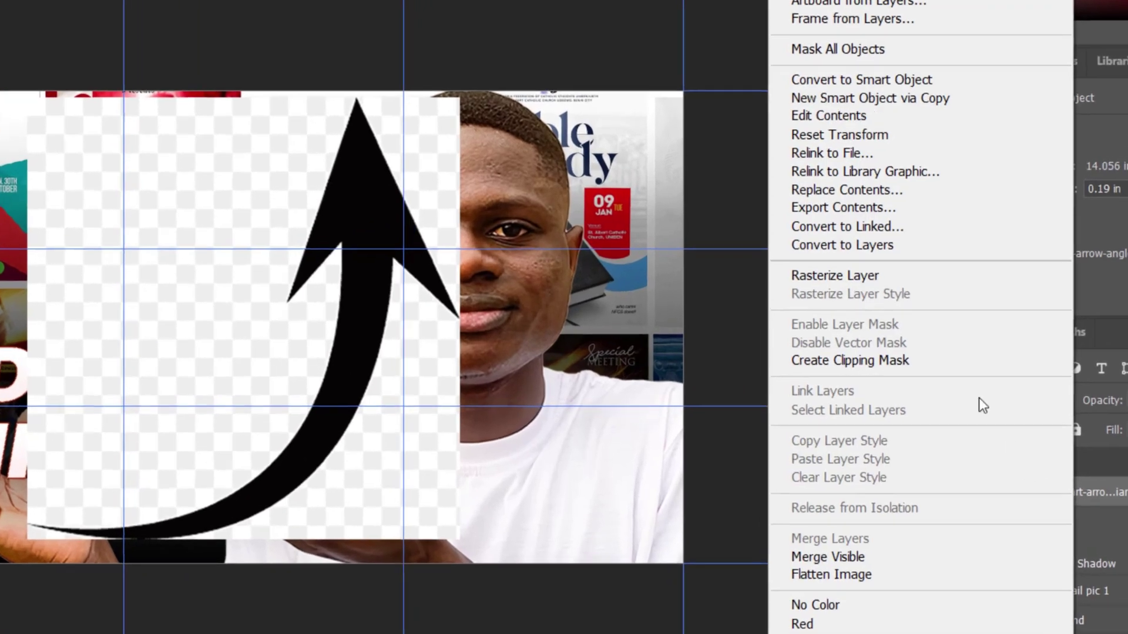
{"action": "left_click", "coordinate": [825, 276]}
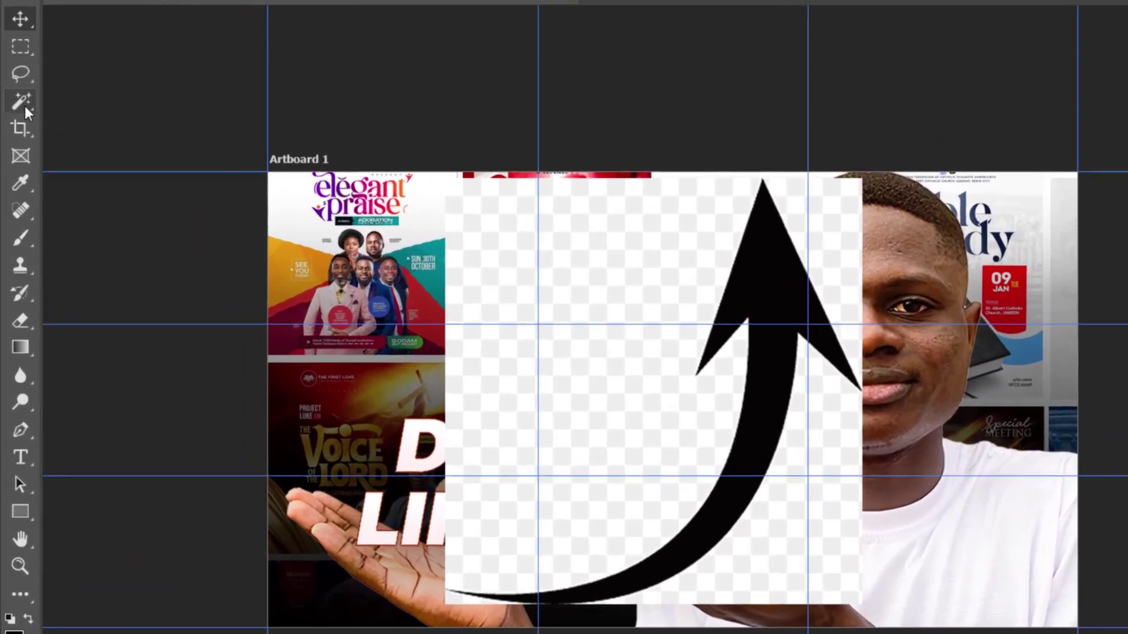
{"action": "right_click", "coordinate": [20, 115]}
{"action": "left_click", "coordinate": [20, 114]}
{"action": "right_click", "coordinate": [28, 109]}
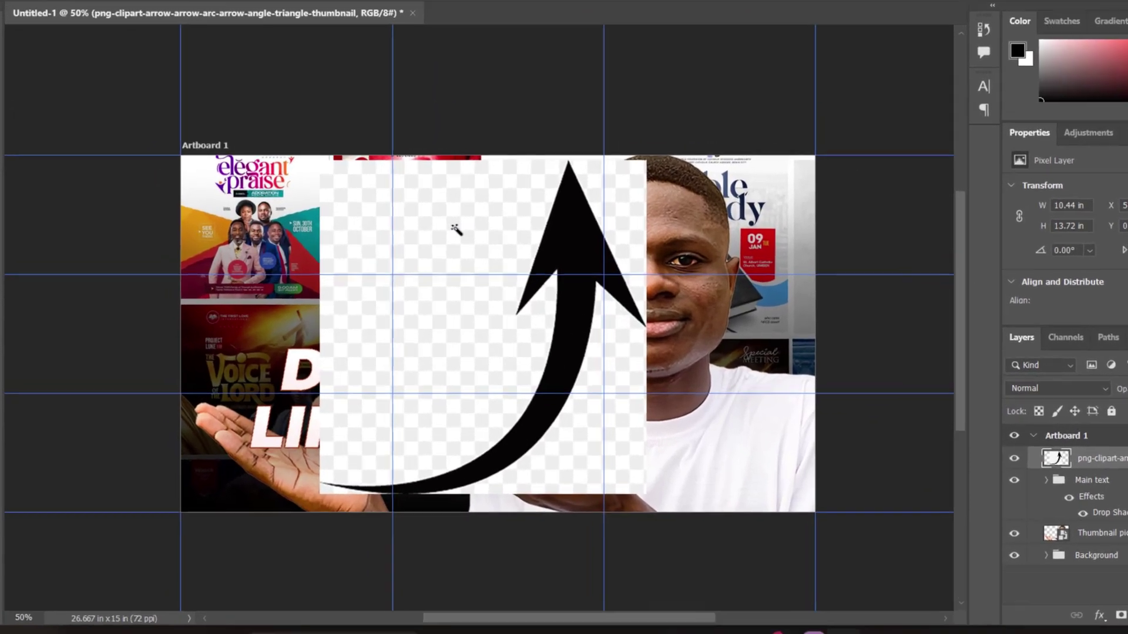
{"action": "left_click", "coordinate": [436, 251]}
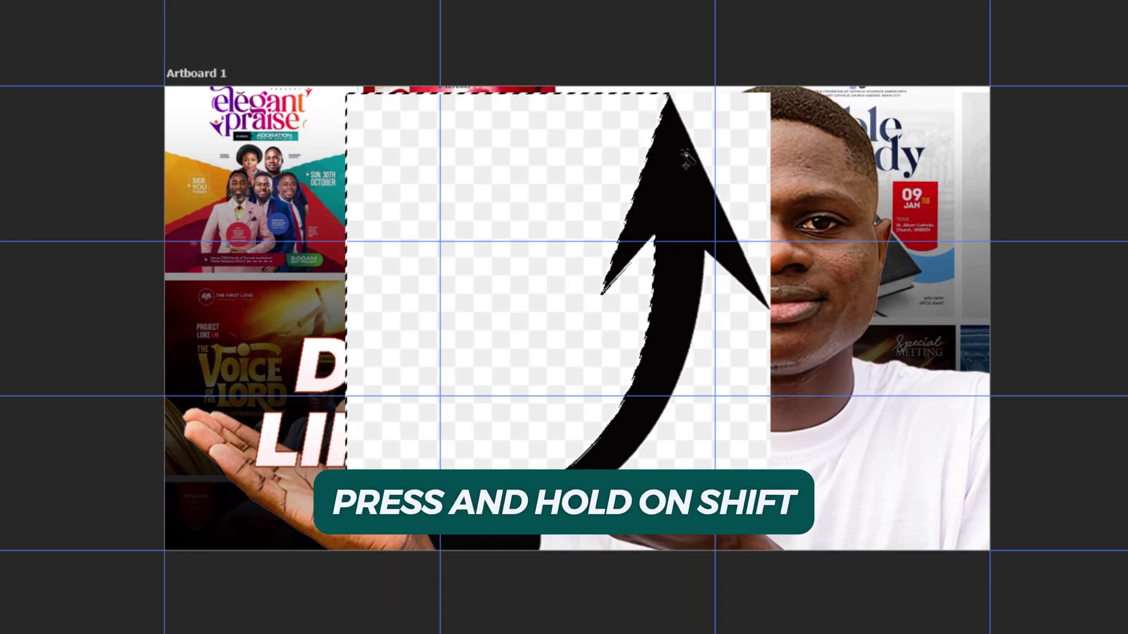
{"action": "left_click", "coordinate": [735, 143], "text": "shift"}
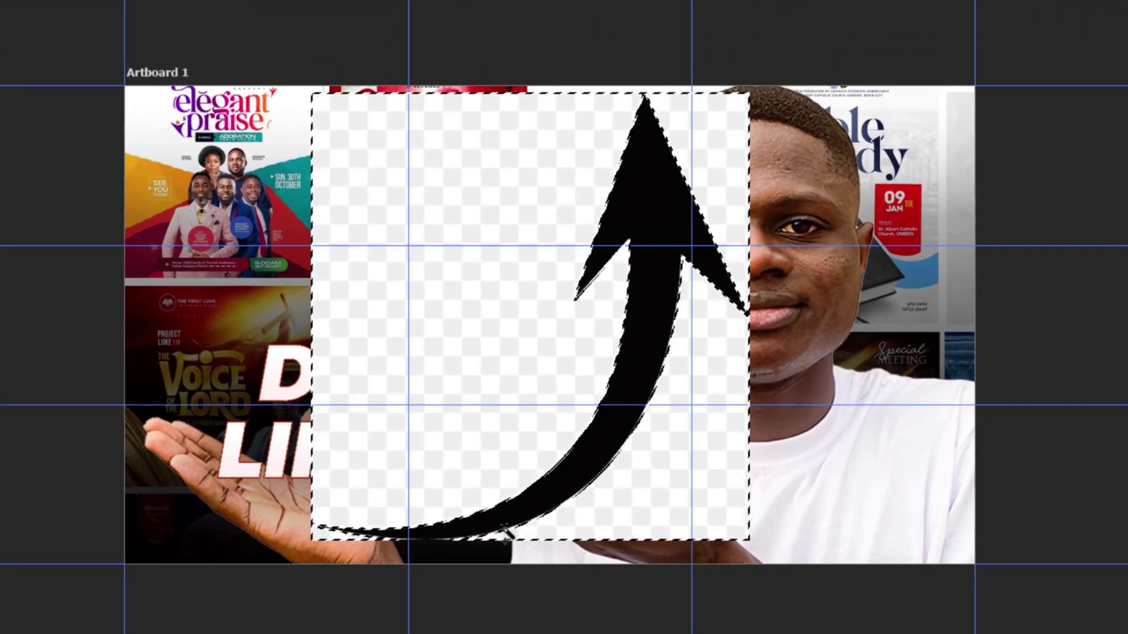
{"action": "key", "text": "ctrl+z"}
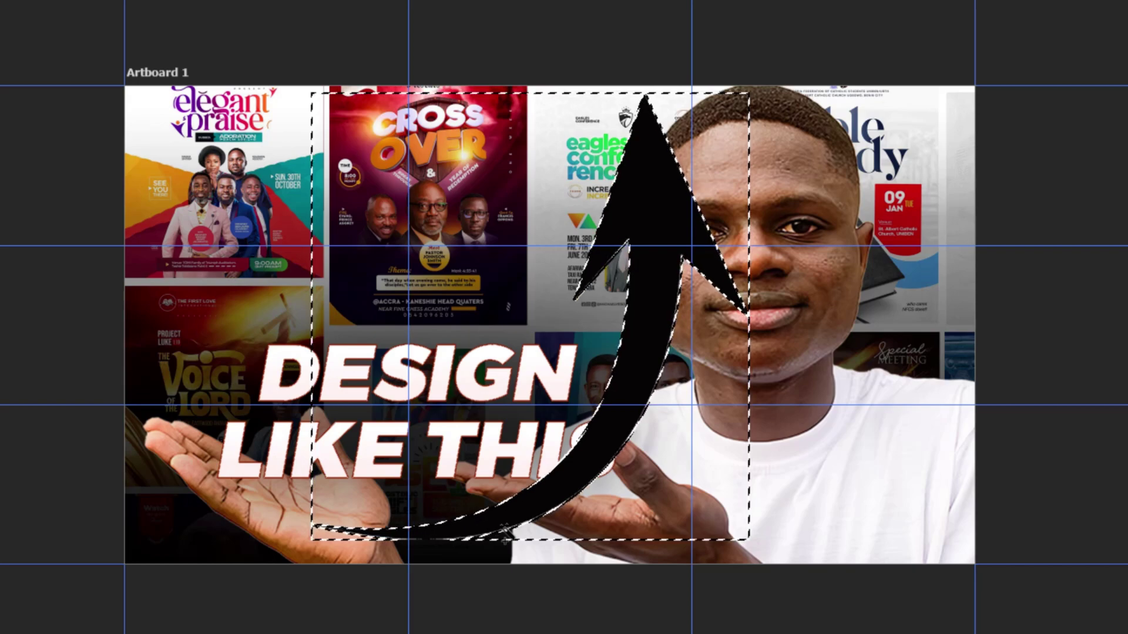
{"action": "key", "text": "ctrl+d"}
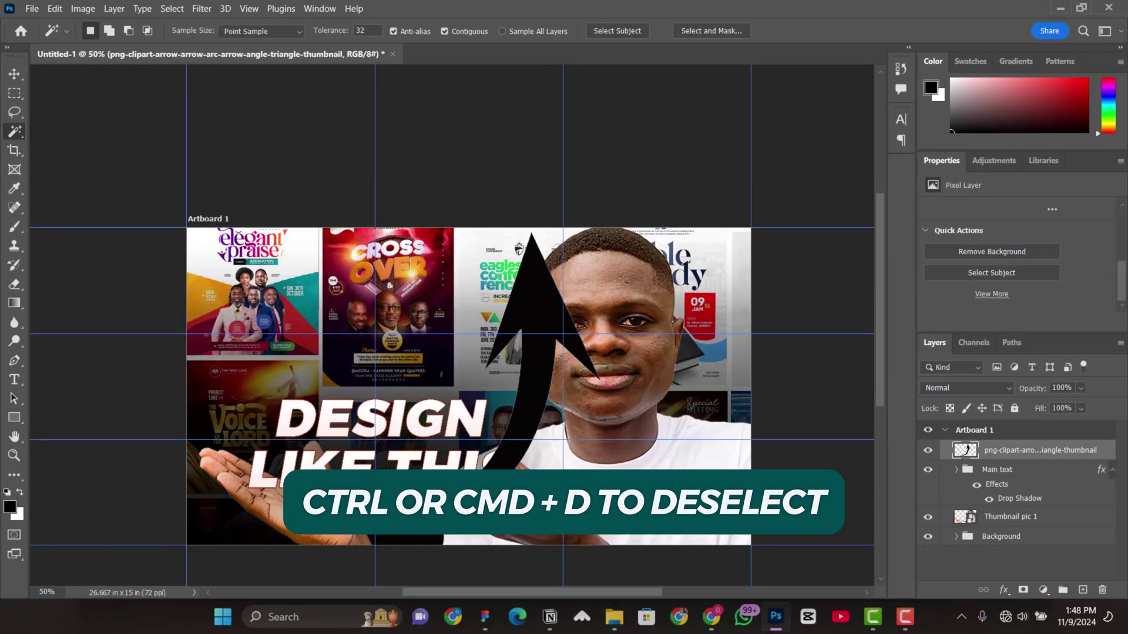
- Scale the cut-out black arrow down slightly with Free Transform
{"action": "left_click", "coordinate": [14, 74]}
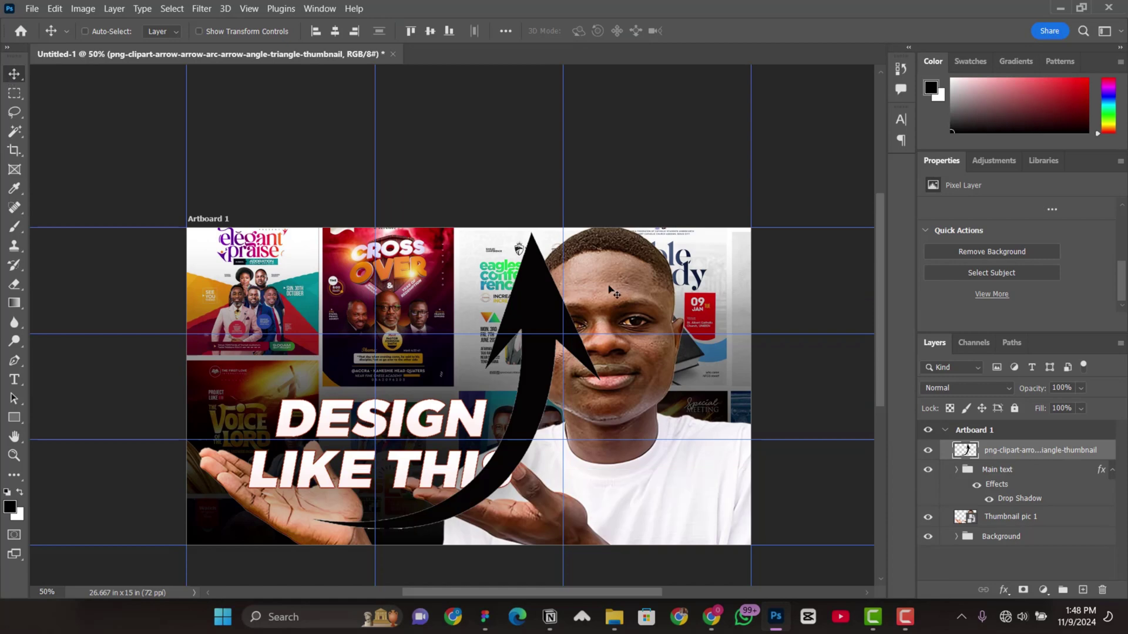
{"action": "scroll", "coordinate": [556, 363], "scroll_direction": "down", "scroll_amount": 1}
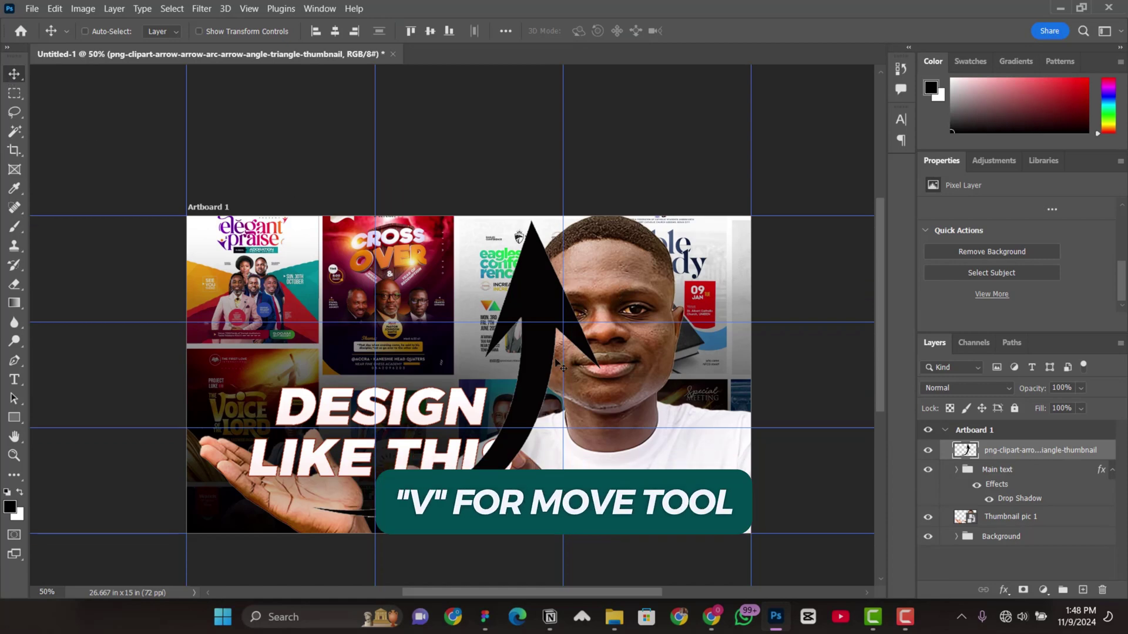
{"action": "key", "text": "ctrl+t"}
{"action": "left_click_drag", "start_coordinate": [600, 518], "coordinate": [551, 480]}
{"action": "key", "text": "Return"}
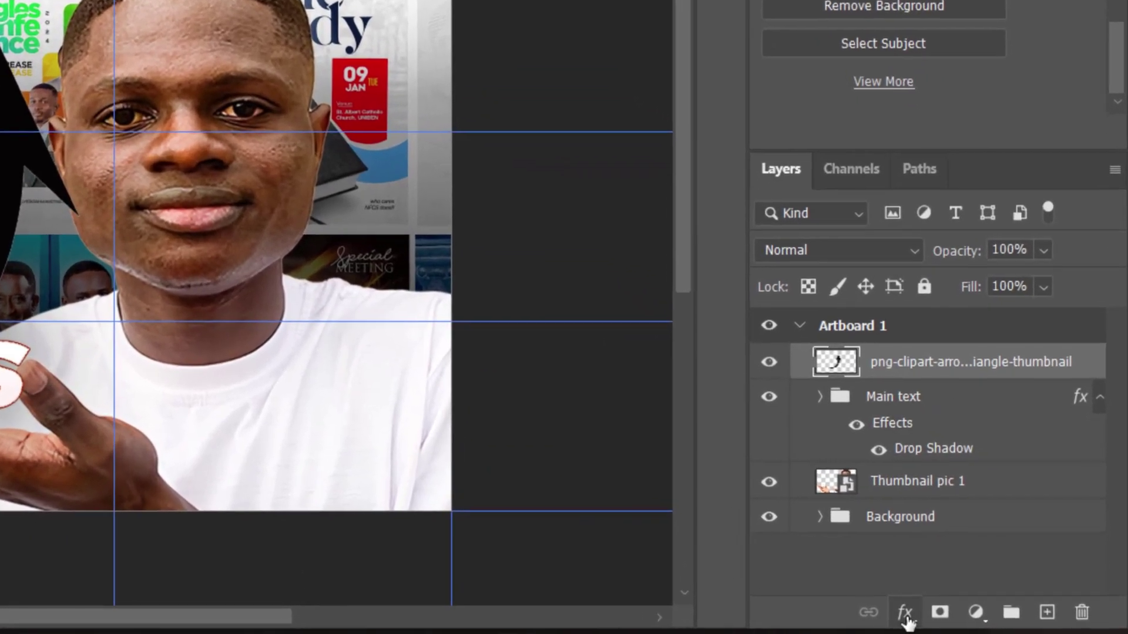
- Add a white Color Overlay to the arrow layer
{"action": "left_click", "coordinate": [921, 611]}
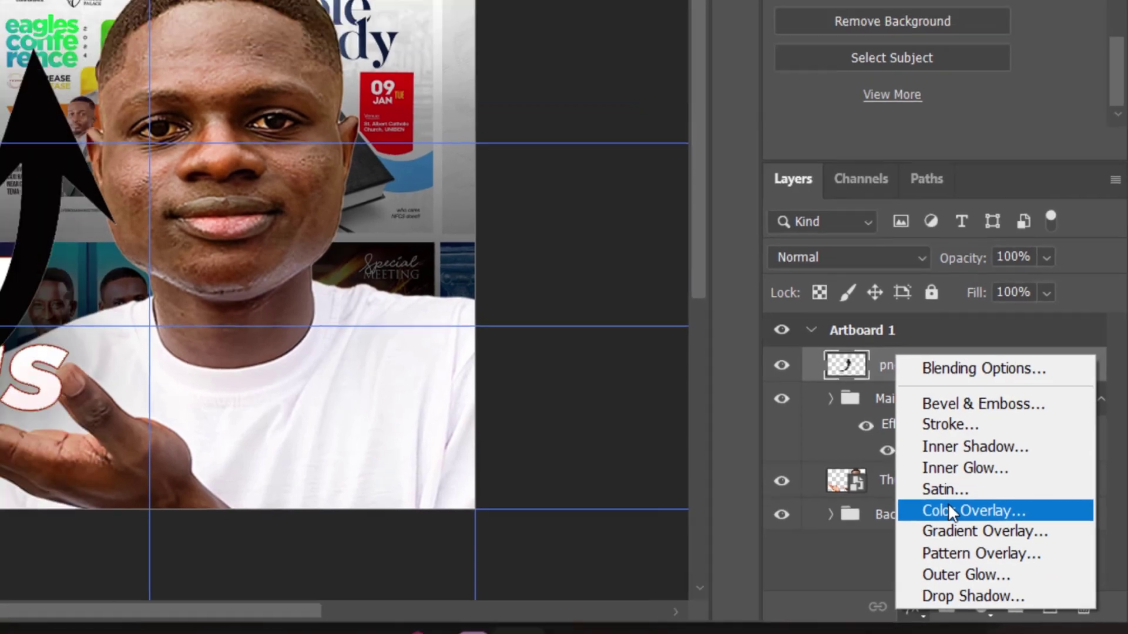
{"action": "left_click", "coordinate": [934, 505]}
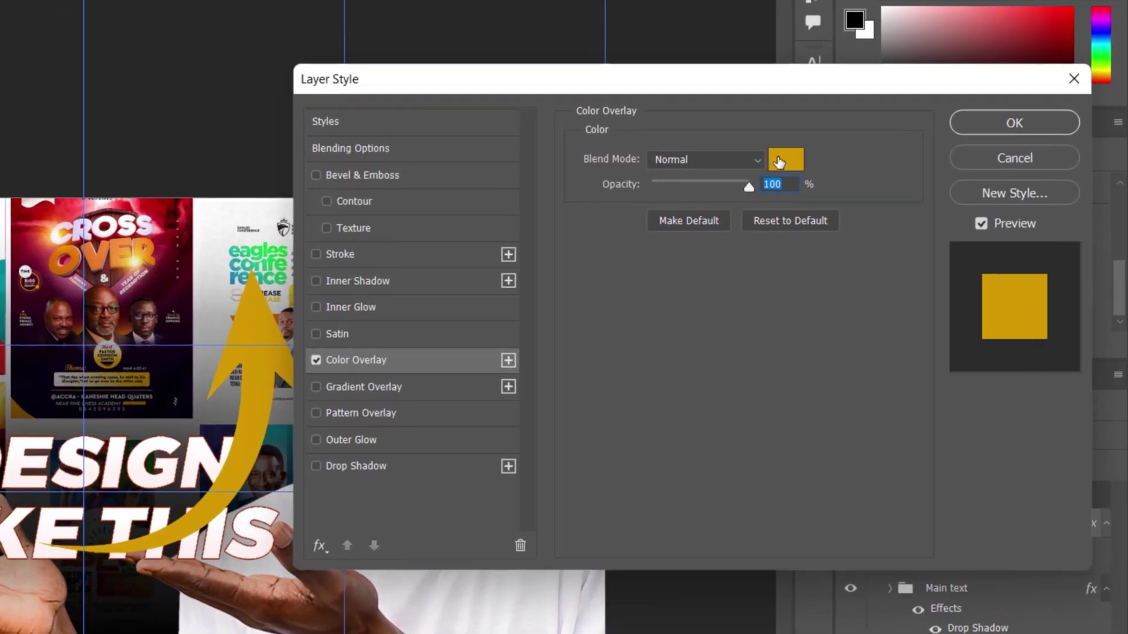
{"action": "left_click", "coordinate": [860, 182]}
{"action": "left_click", "coordinate": [550, 364]}
{"action": "left_click", "coordinate": [1010, 325]}
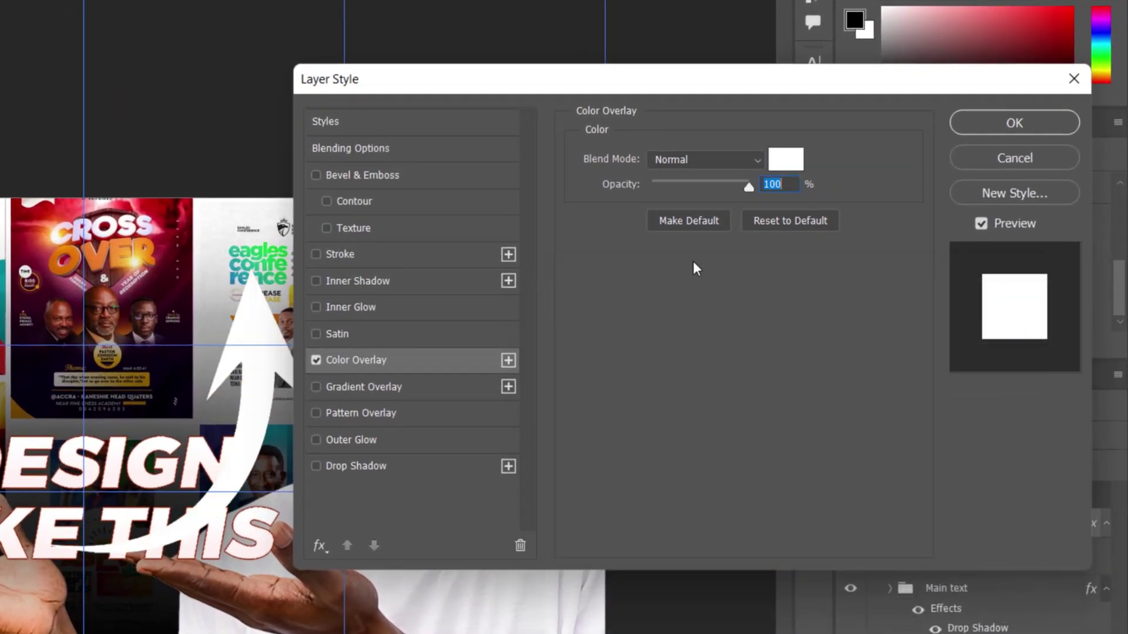
- Add a stroke to the arrow with a size of 8 px and the position set to Inside
{"action": "left_click", "coordinate": [337, 256]}
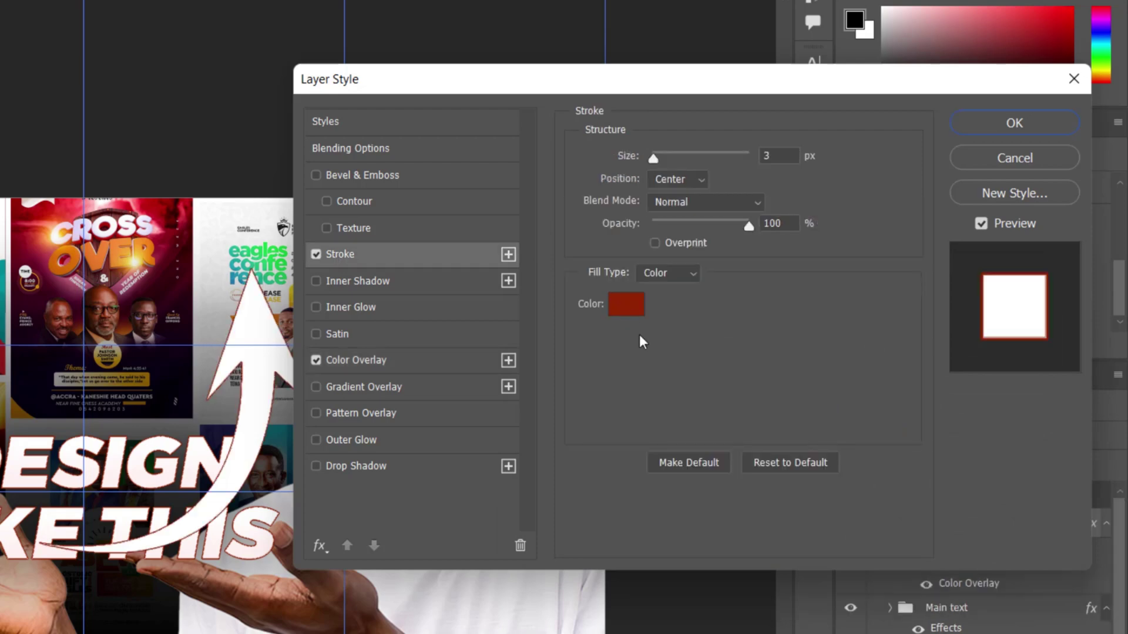
{"action": "left_click_drag", "start_coordinate": [650, 157], "coordinate": [658, 164]}
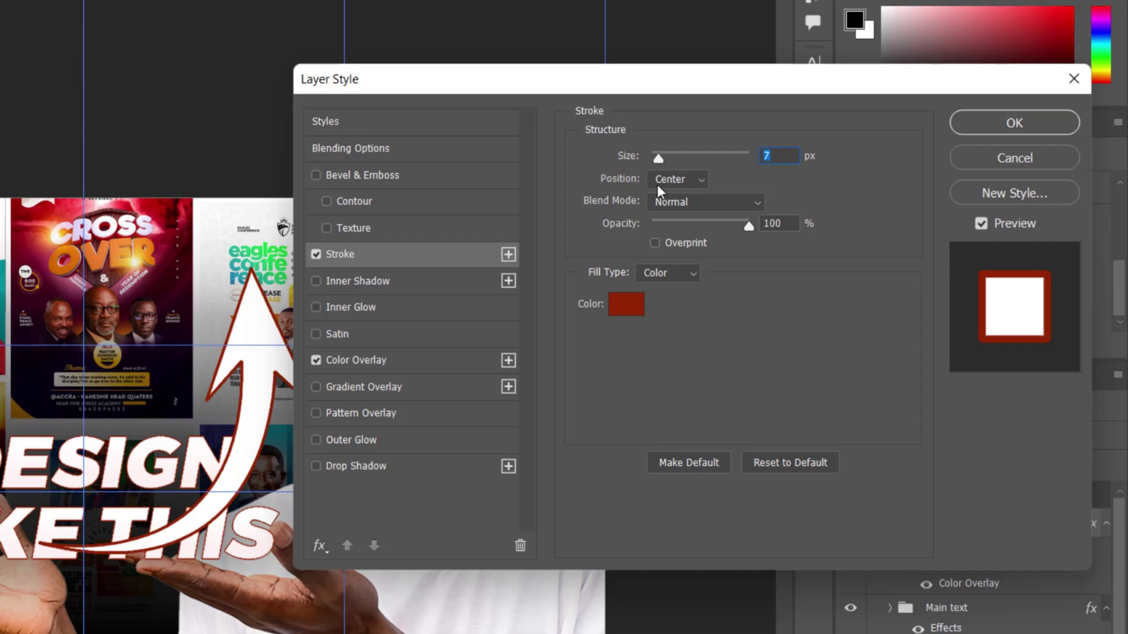
{"action": "left_click", "coordinate": [700, 180]}
{"action": "left_click", "coordinate": [675, 211]}
{"action": "left_click_drag", "start_coordinate": [660, 156], "coordinate": [665, 156]}
{"action": "type", "text": "8"}
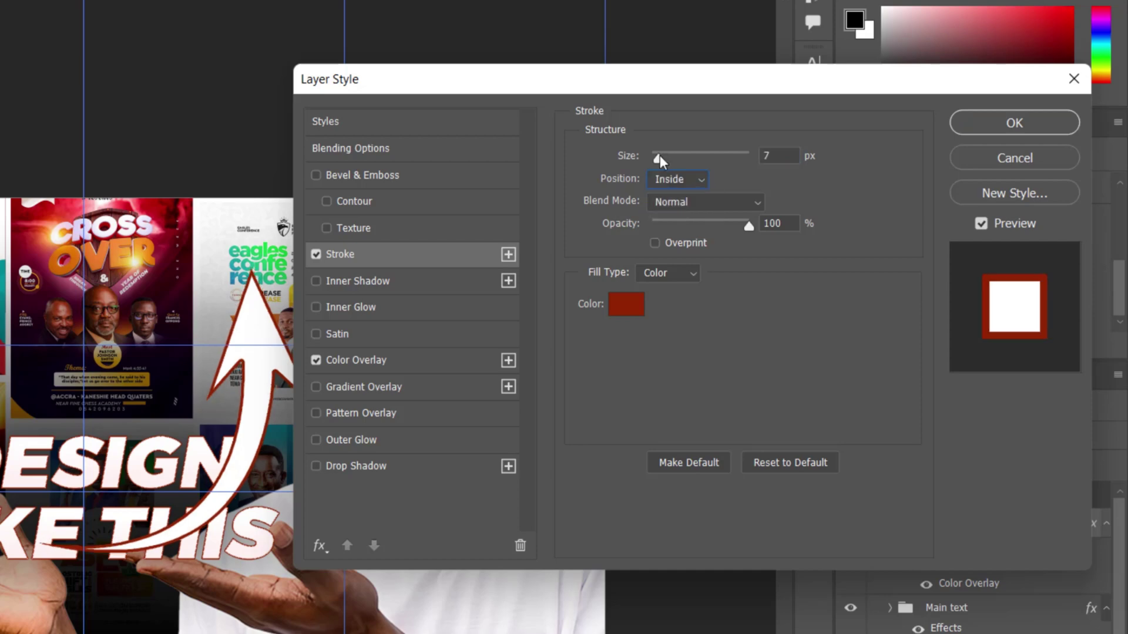
- Set the arrow's stroke color to red b60606 and apply the layer style
{"action": "left_click", "coordinate": [748, 294]}
{"action": "left_click", "coordinate": [892, 379]}
{"action": "left_click", "coordinate": [913, 502]}
{"action": "left_click", "coordinate": [888, 369]}
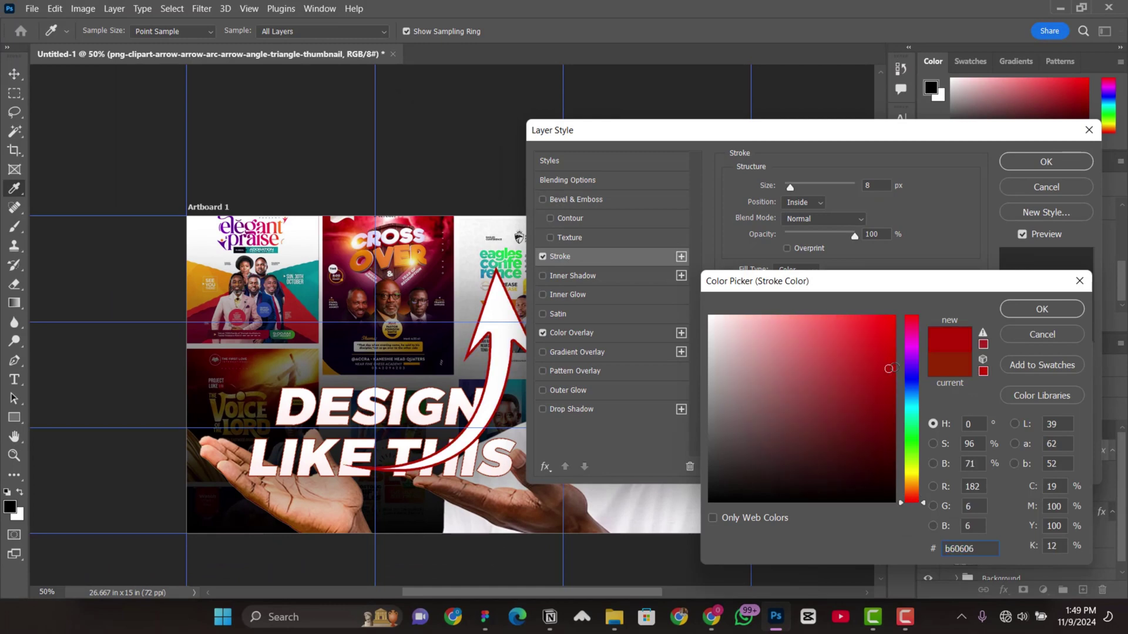
{"action": "left_click", "coordinate": [1037, 318]}
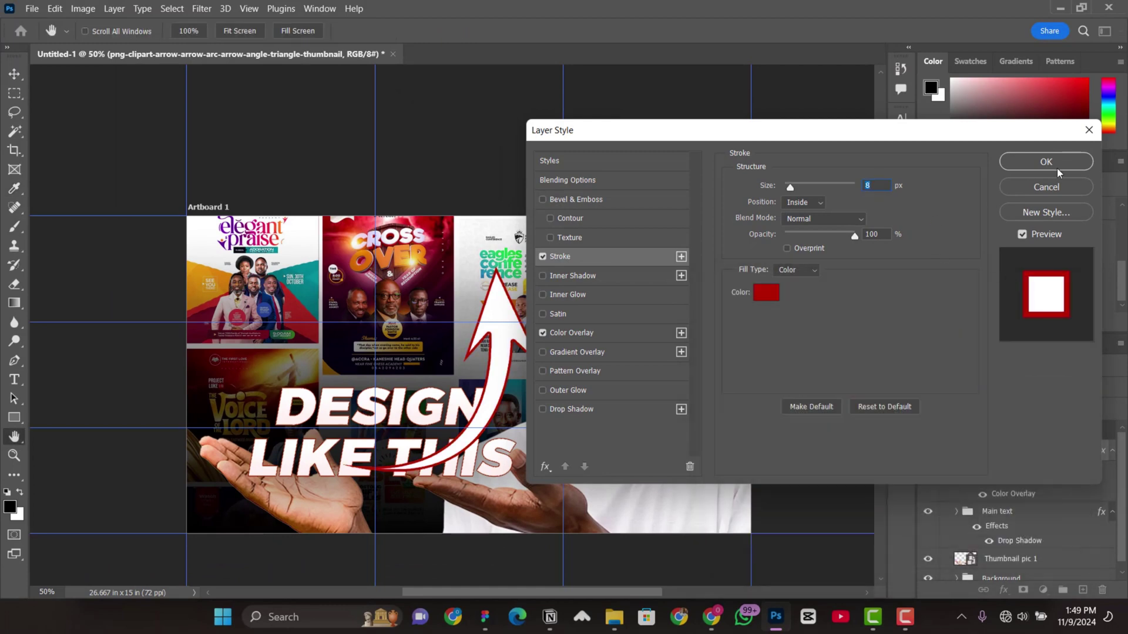
{"action": "left_click", "coordinate": [1055, 165]}
- Shrink the arrow and move it above the start of DESIGN, flipping it horizontally
{"action": "key", "text": "ctrl+t"}
{"action": "left_click_drag", "start_coordinate": [524, 470], "coordinate": [472, 417]}
{"action": "left_click_drag", "start_coordinate": [448, 373], "coordinate": [312, 356]}
{"action": "right_click", "coordinate": [346, 371]}
{"action": "left_click", "coordinate": [376, 352]}
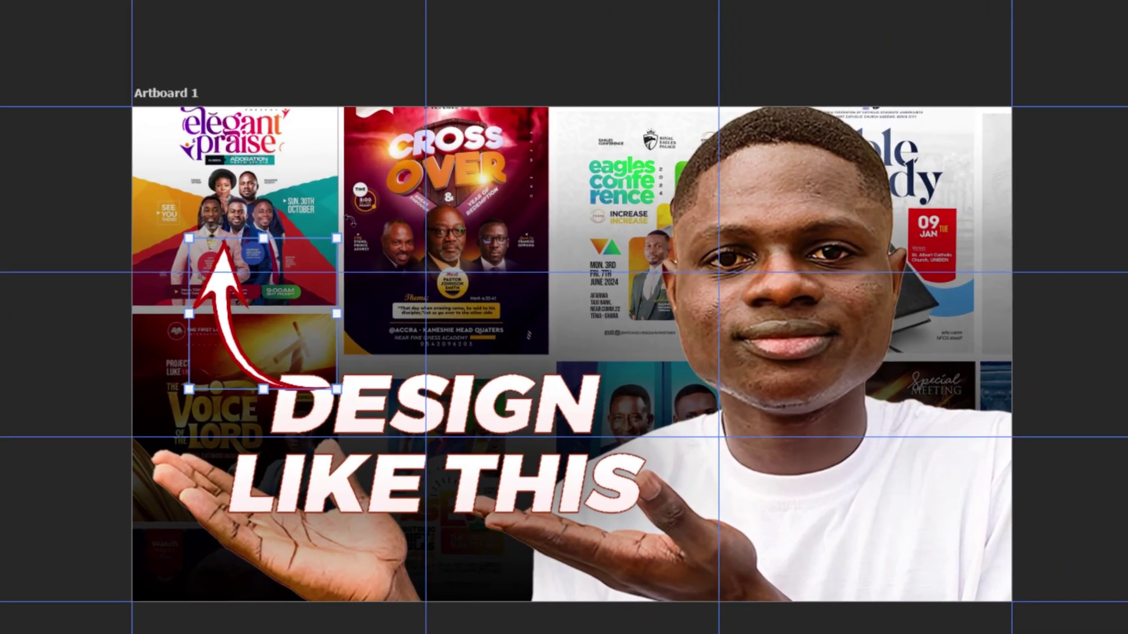
- Rotate the arrow so it curves from beside DESIGN up to the elegant praise flyer, and enlarge it slightly
{"action": "left_click_drag", "start_coordinate": [352, 212], "coordinate": [339, 317]}
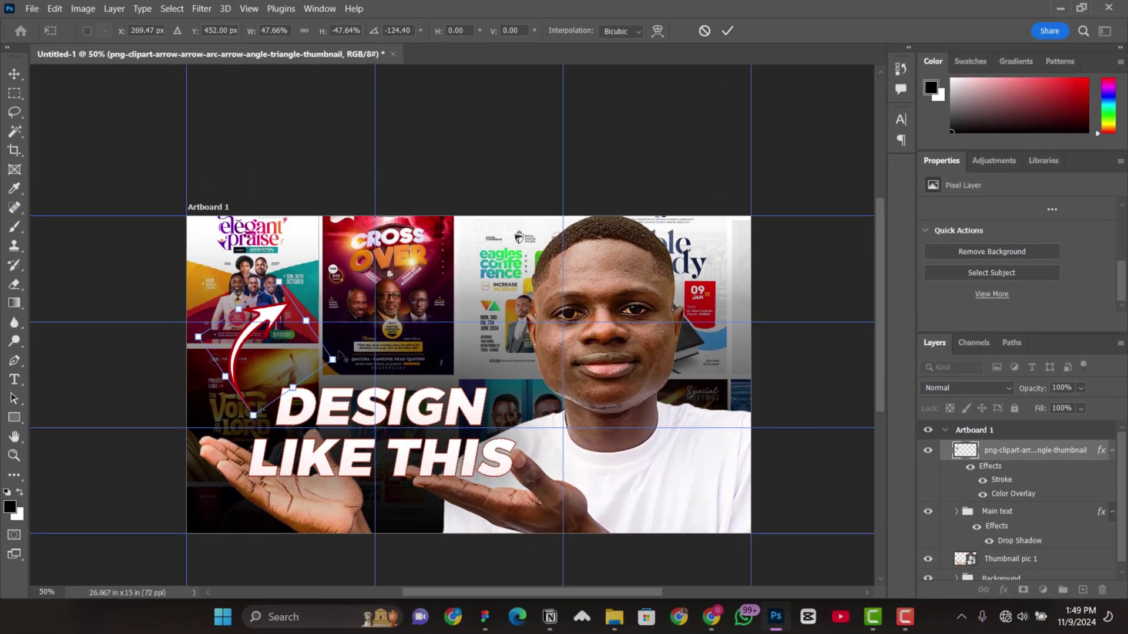
{"action": "mouse_move", "coordinate": [333, 358]}
{"action": "left_mouse_down"}
{"action": "mouse_move", "coordinate": [361, 357]}
{"action": "mouse_move", "coordinate": [346, 364]}
{"action": "left_mouse_up"}
{"action": "left_click", "coordinate": [727, 30]}
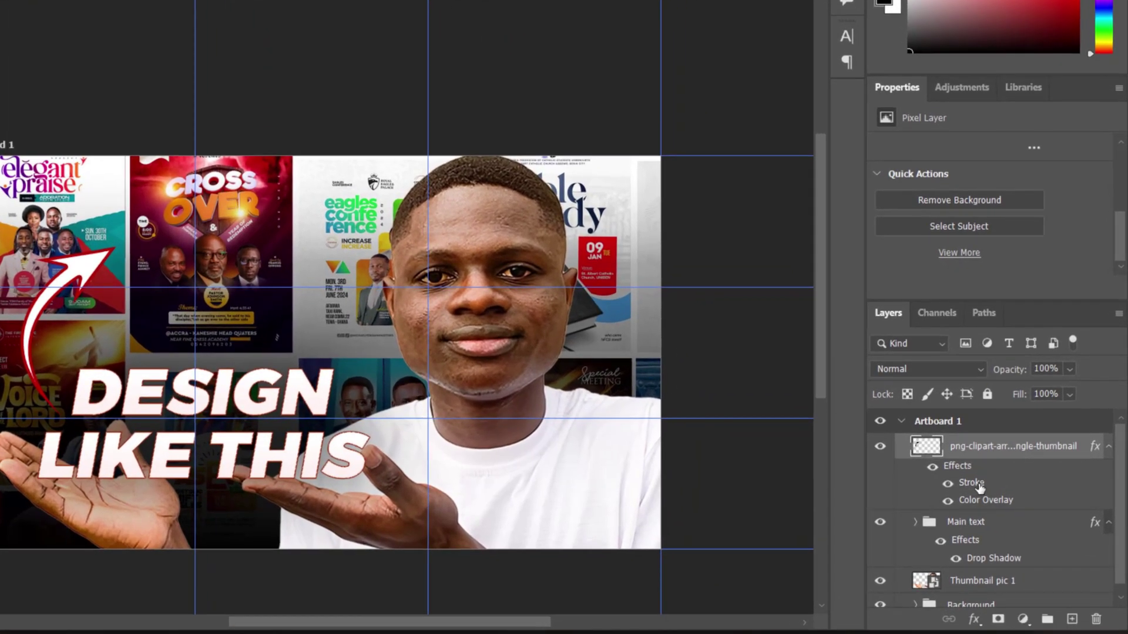
- Reduce the arrow's stroke size to 5 px and apply the layer style
{"action": "double_click", "coordinate": [971, 483]}
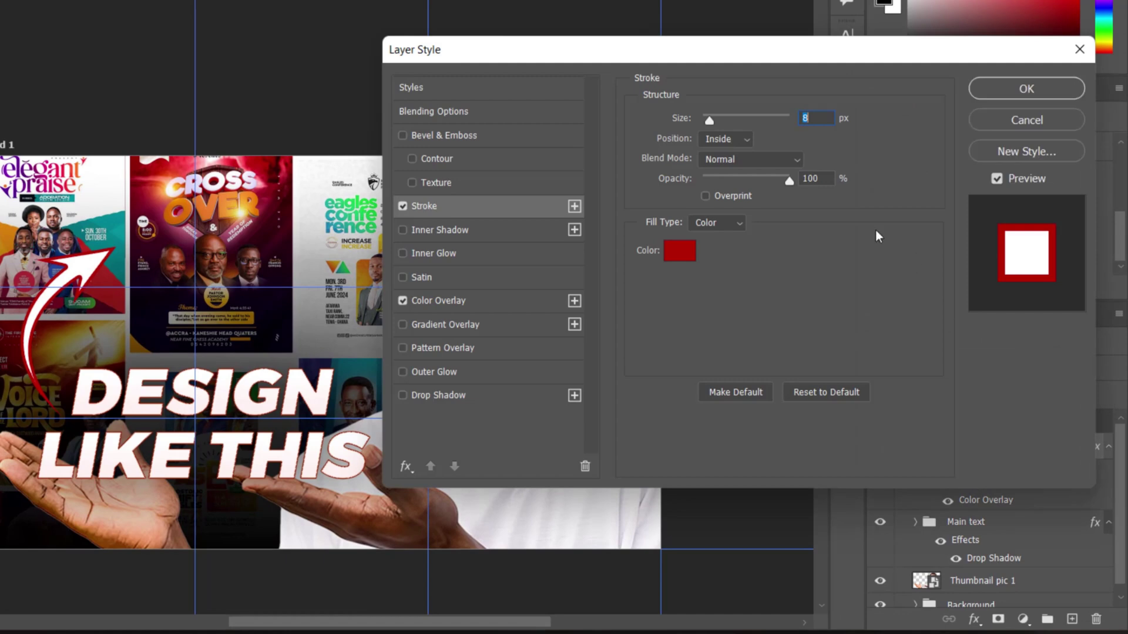
{"action": "type", "text": "5"}
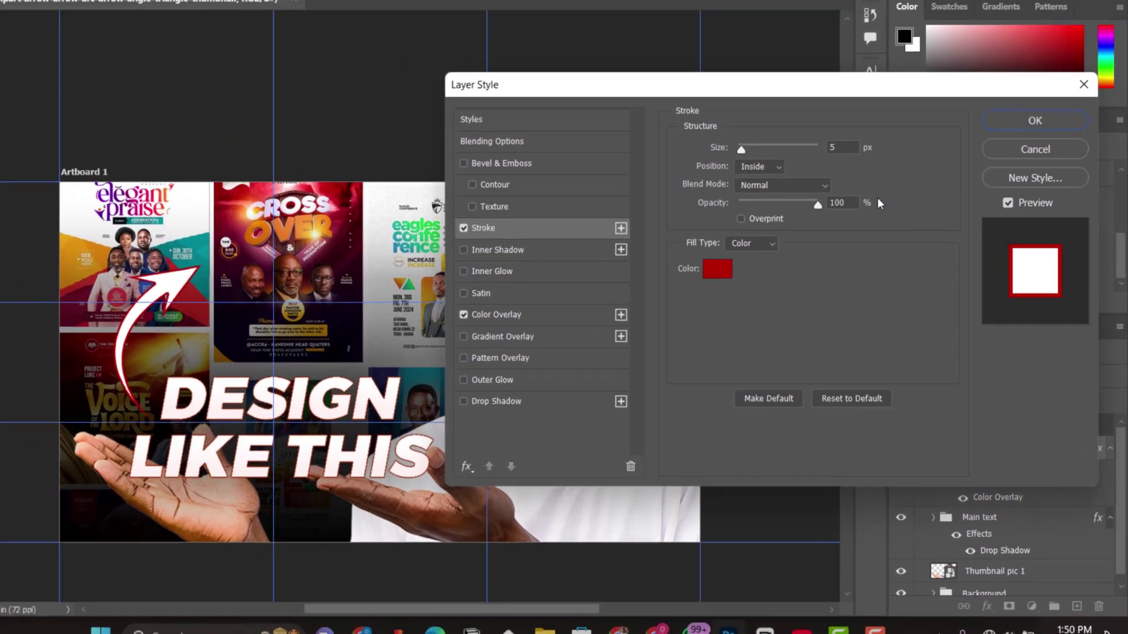
{"action": "left_click", "coordinate": [1026, 88]}
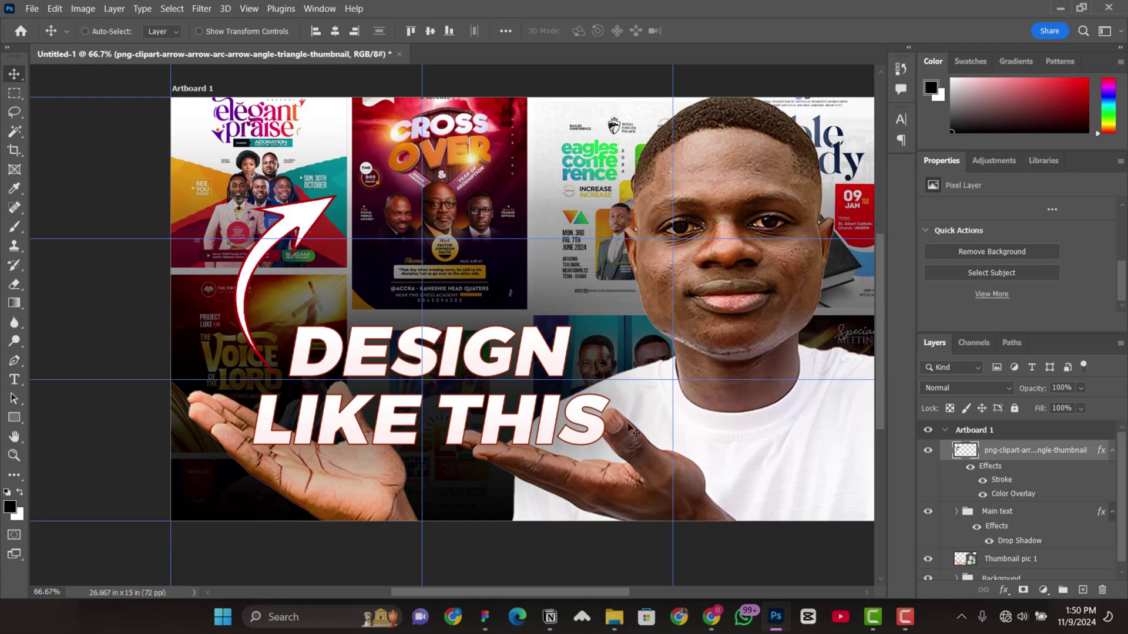
- Select the Main text group and nudge the DESIGN LIKE THIS text slightly to the left
{"action": "key", "text": "ctrl+minus"}
{"action": "key", "text": "ctrl+plus"}
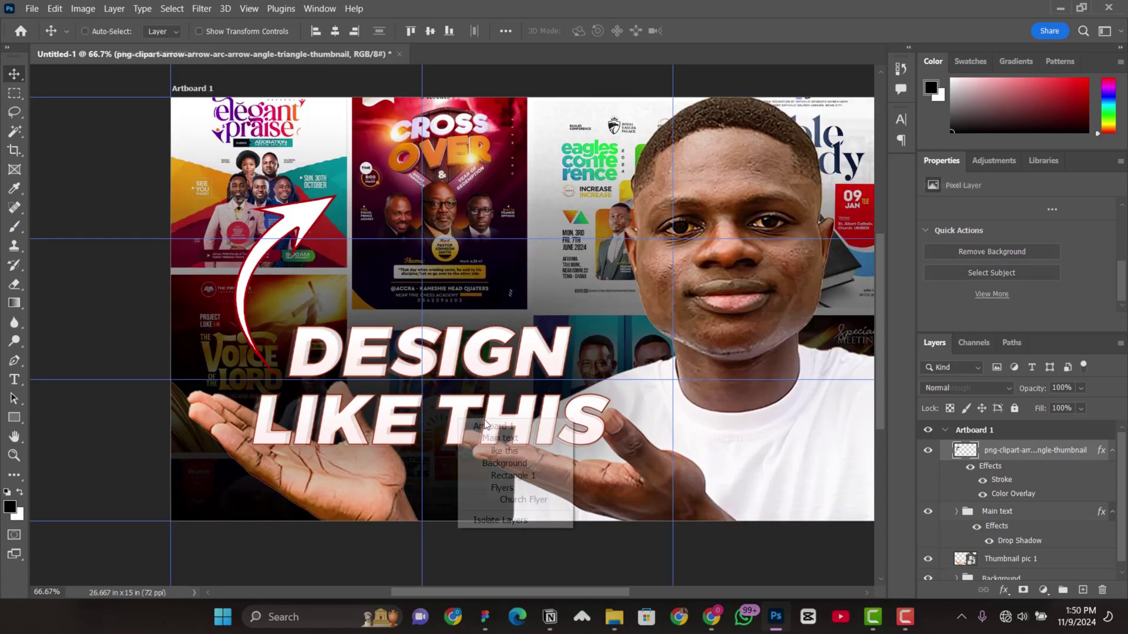
{"action": "left_click", "coordinate": [500, 438]}
{"action": "scroll", "coordinate": [615, 441], "scroll_direction": "down", "scroll_amount": 1}
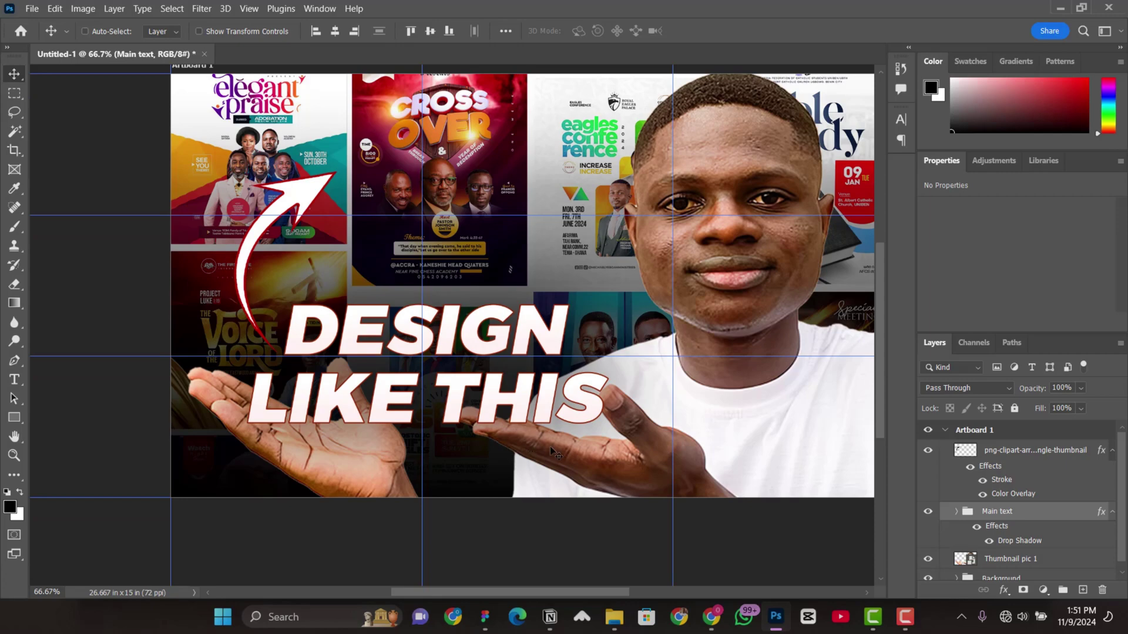
{"action": "key", "text": "ctrl+plus"}
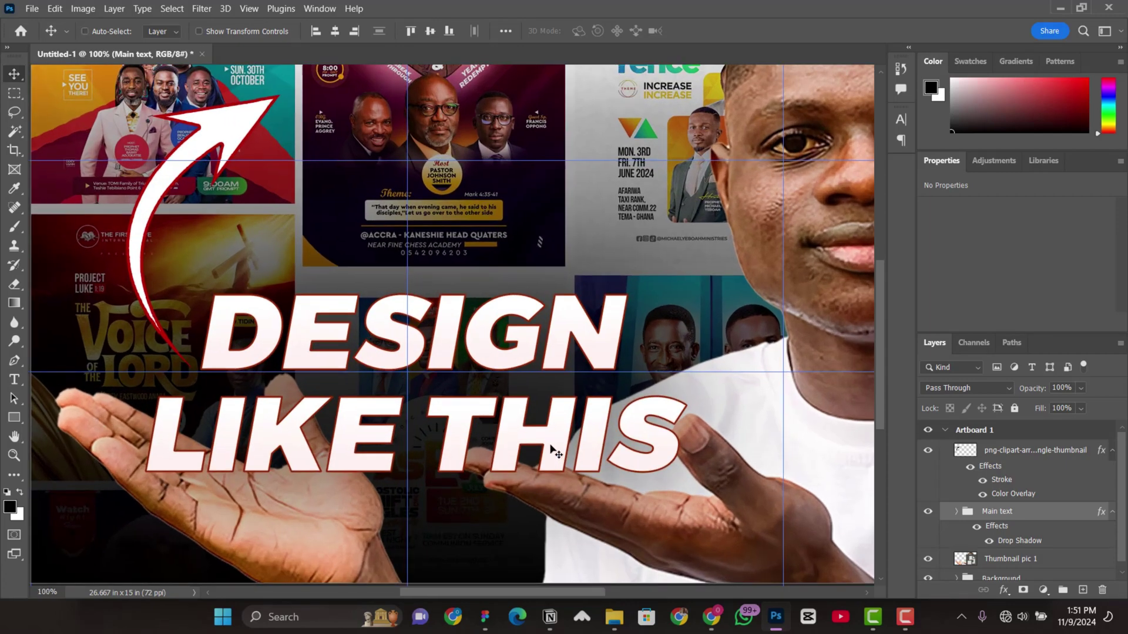
- On the Thumbnail pic 1 layer, select the lower edge of the open palm beneath LIKE with the Quick Selection tool
{"action": "right_click", "coordinate": [841, 392]}
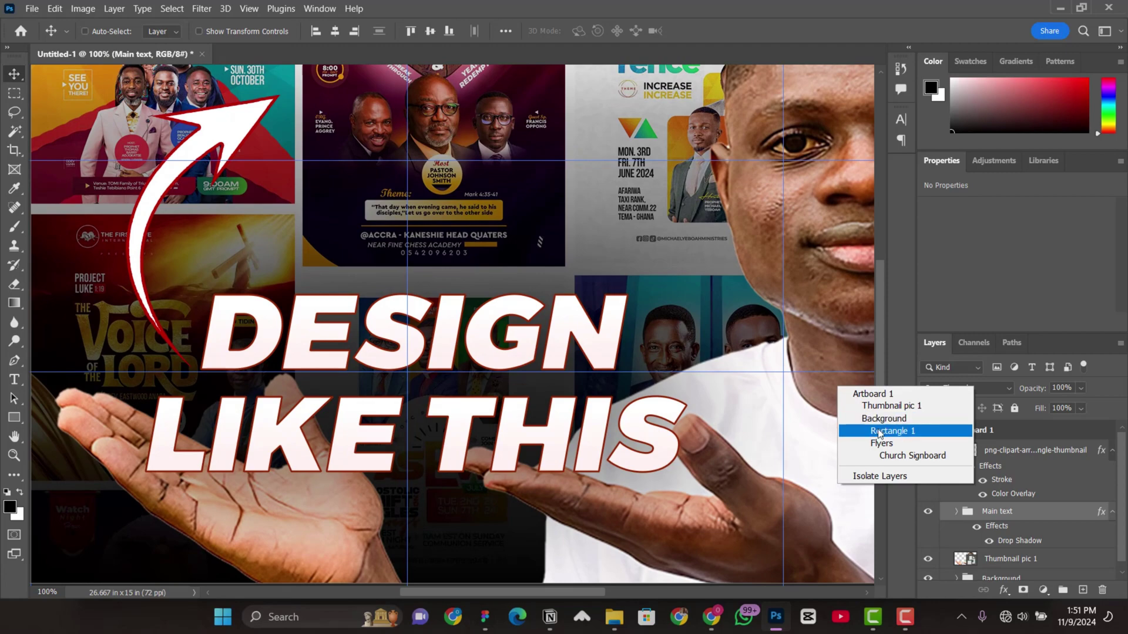
{"action": "left_click", "coordinate": [880, 407]}
{"action": "key", "text": "ctrl+minus"}
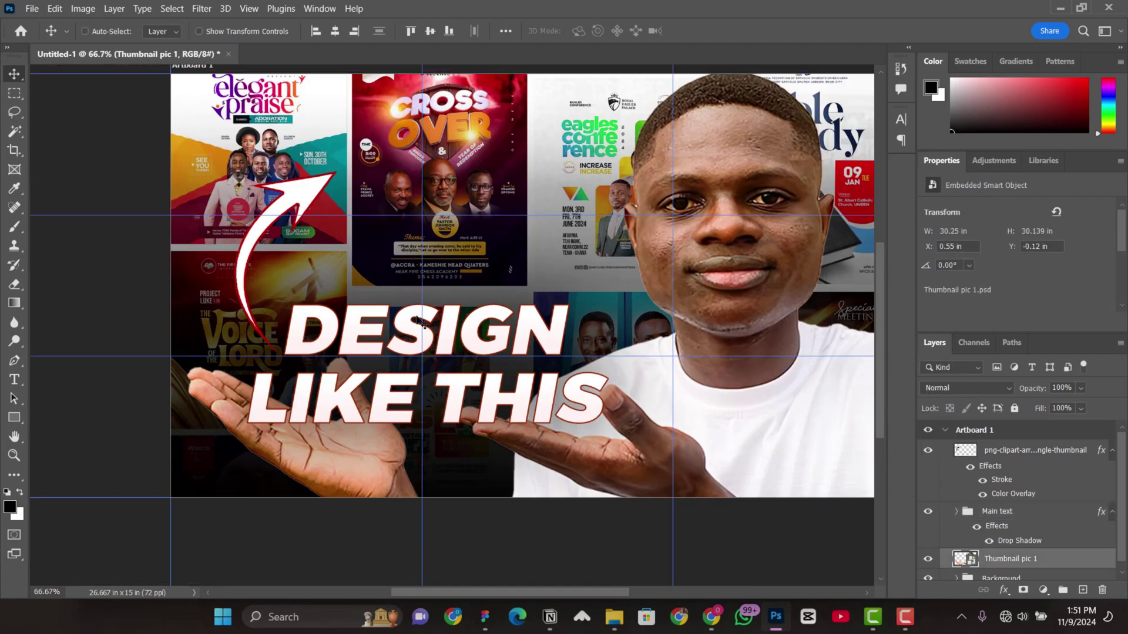
{"action": "scroll", "coordinate": [1048, 565], "scroll_direction": "down", "scroll_amount": 1}
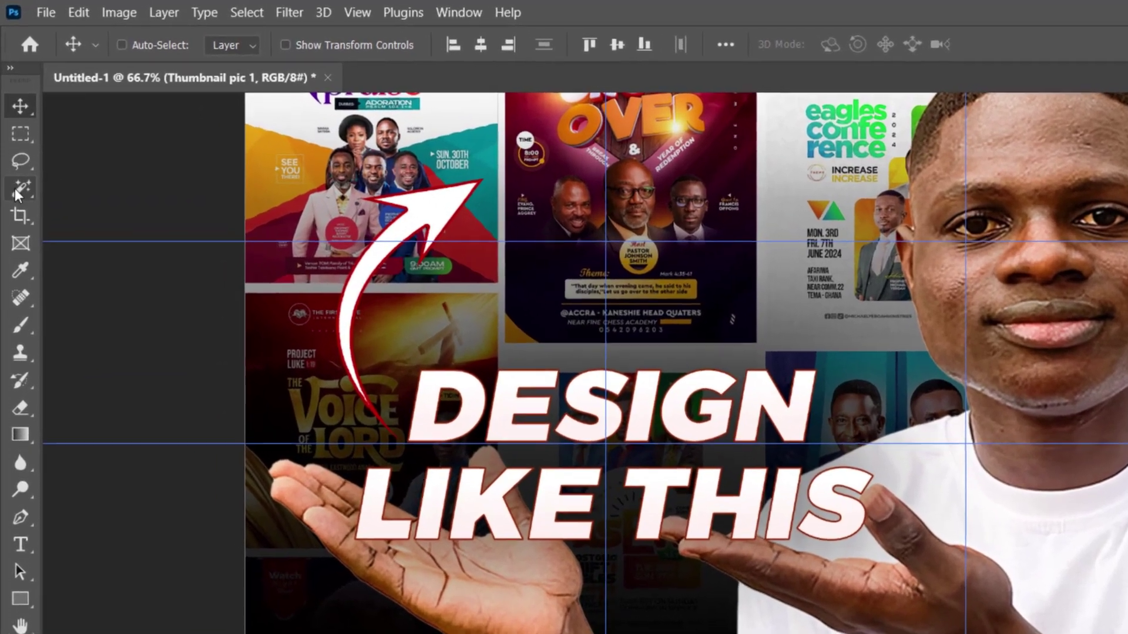
{"action": "left_click", "coordinate": [14, 131]}
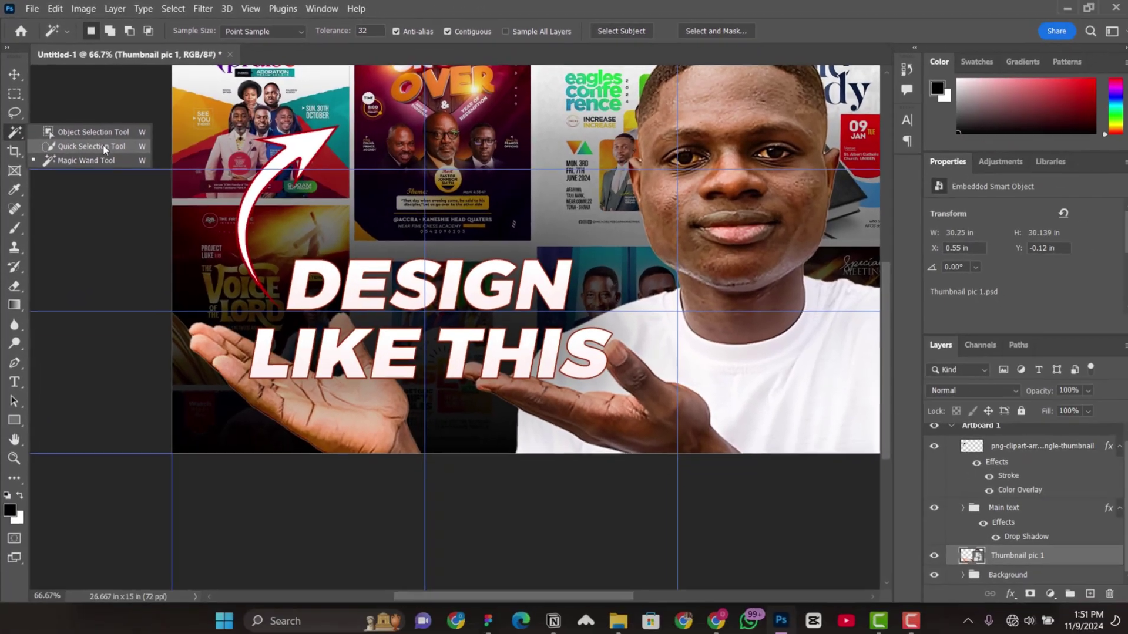
{"action": "left_click", "coordinate": [118, 256]}
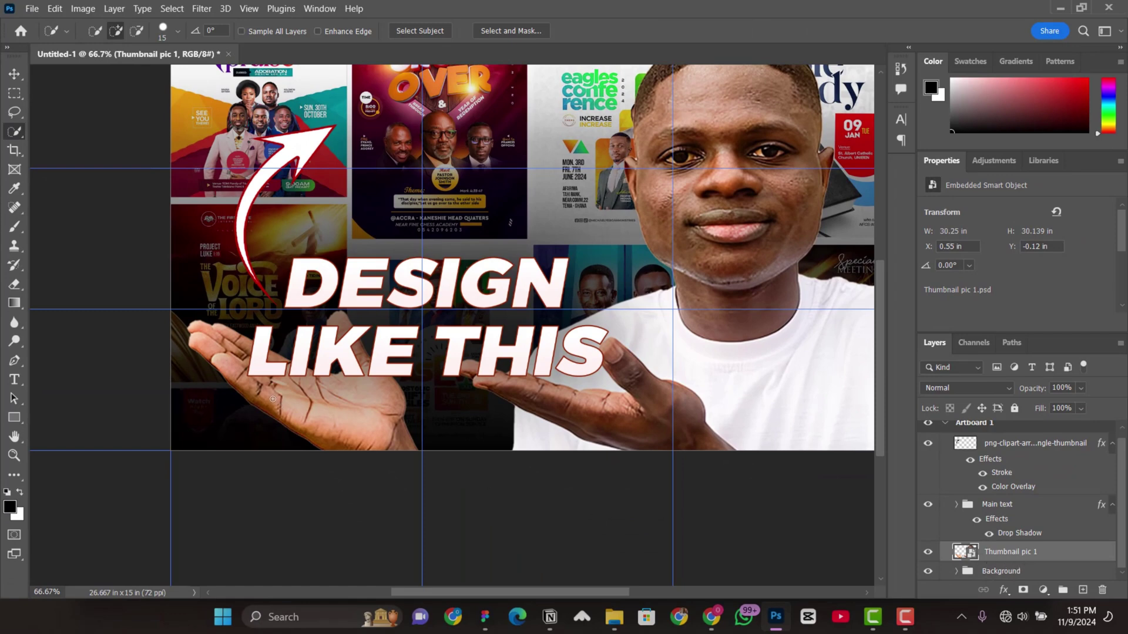
{"action": "left_click_drag", "start_coordinate": [251, 388], "coordinate": [244, 384]}
- Add the other hand's fingers and thumb beneath THIS to the quick selection, including the upper edge of the finger
{"action": "key", "text": "ctrl+plus"}
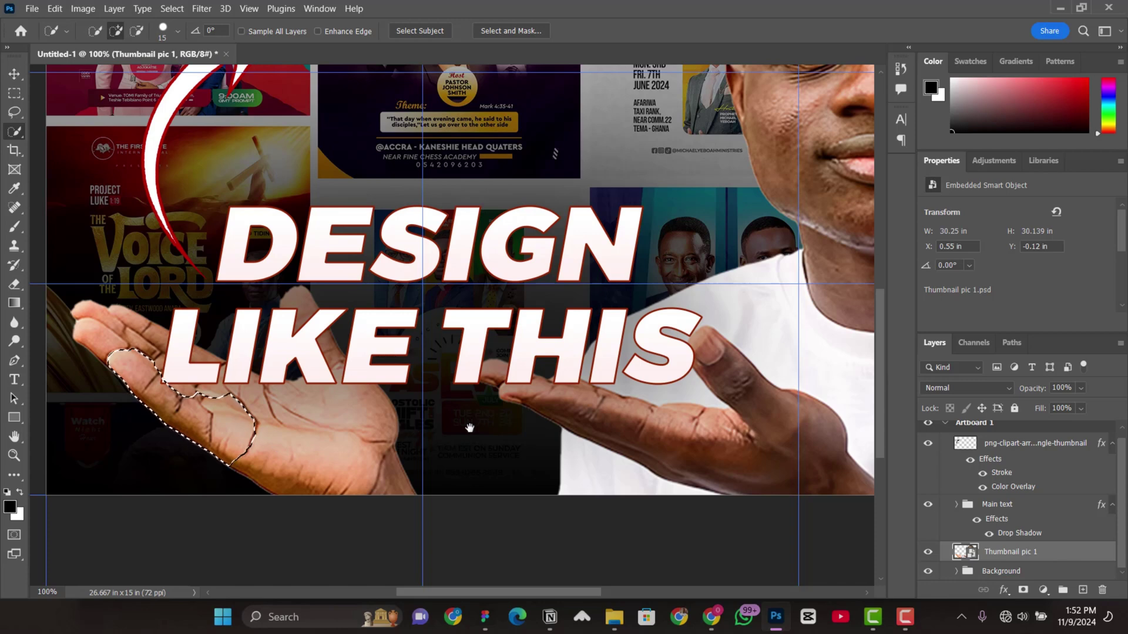
{"action": "scroll", "coordinate": [441, 428], "scroll_direction": "right", "scroll_amount": 2}
{"action": "scroll", "coordinate": [439, 438], "scroll_direction": "left", "scroll_amount": 1}
{"action": "mouse_move", "coordinate": [464, 397]}
{"action": "left_mouse_down"}
{"action": "mouse_move", "coordinate": [562, 421]}
{"action": "mouse_move", "coordinate": [650, 462]}
{"action": "left_mouse_up"}
{"action": "scroll", "coordinate": [587, 406], "scroll_direction": "up", "scroll_amount": 2}
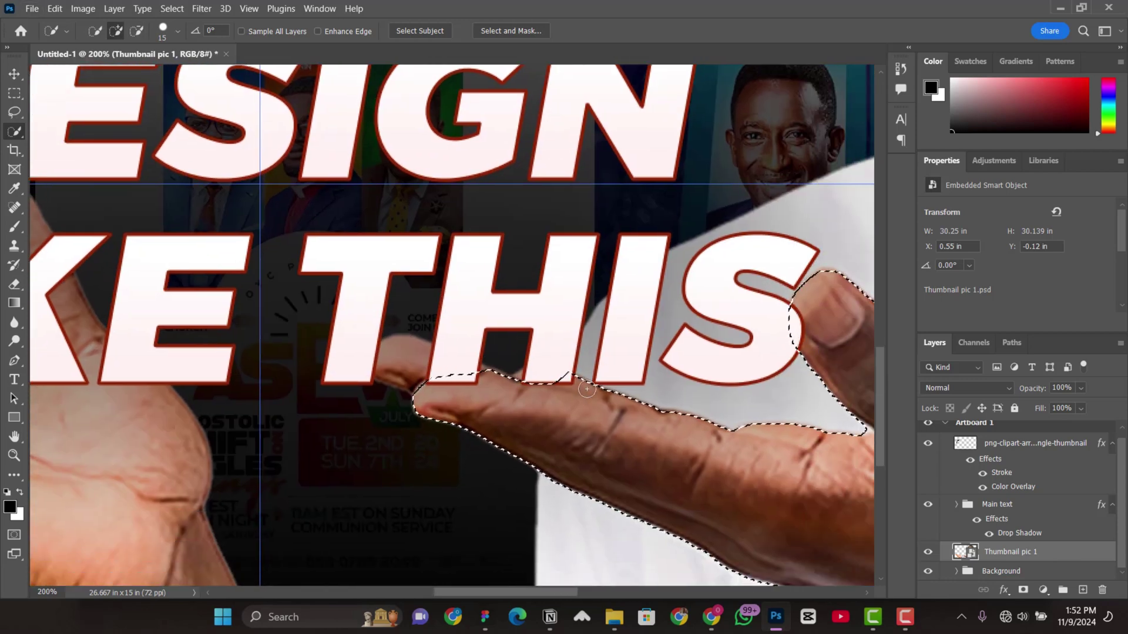
{"action": "left_click_drag", "start_coordinate": [609, 388], "coordinate": [639, 401], "text": "alt"}
{"action": "left_click_drag", "start_coordinate": [563, 378], "coordinate": [614, 388], "text": "alt"}
{"action": "scroll", "coordinate": [562, 405], "scroll_direction": "down", "scroll_amount": 3}
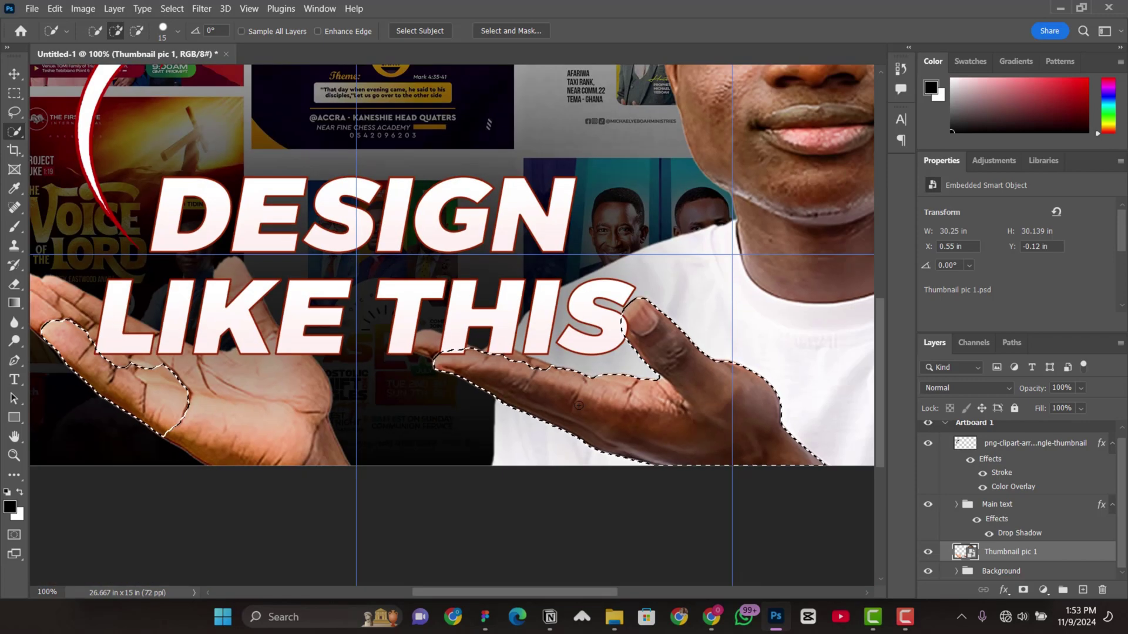
{"action": "scroll", "coordinate": [599, 384], "scroll_direction": "up", "scroll_amount": 2}
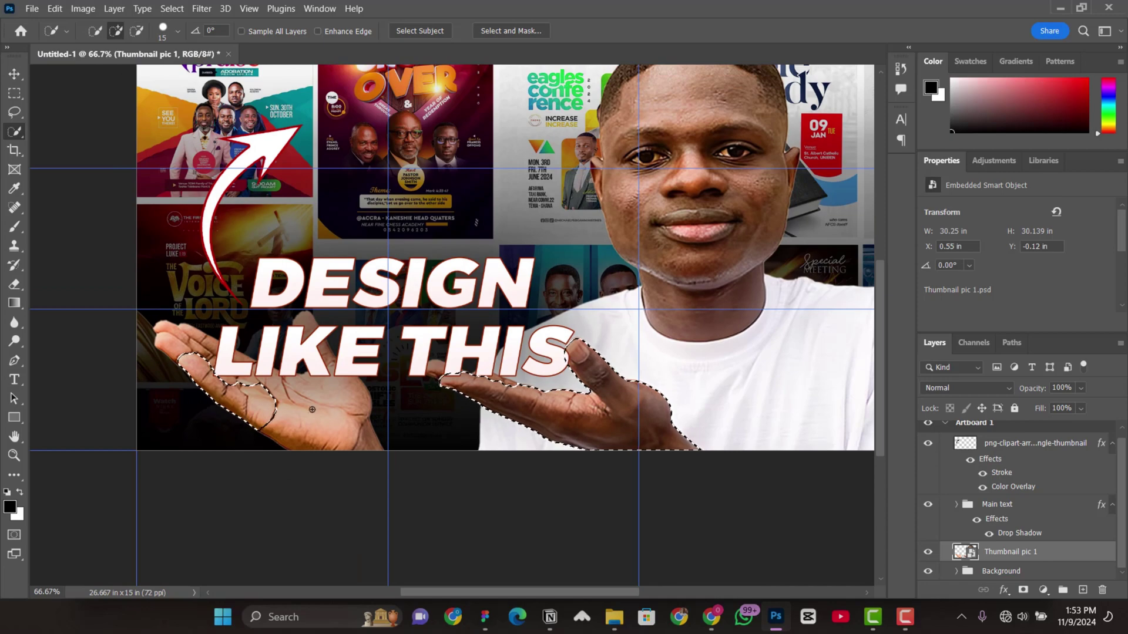
- Copy the selected hand areas to a new layer and move it above the Main text group
{"action": "right_click", "coordinate": [255, 126]}
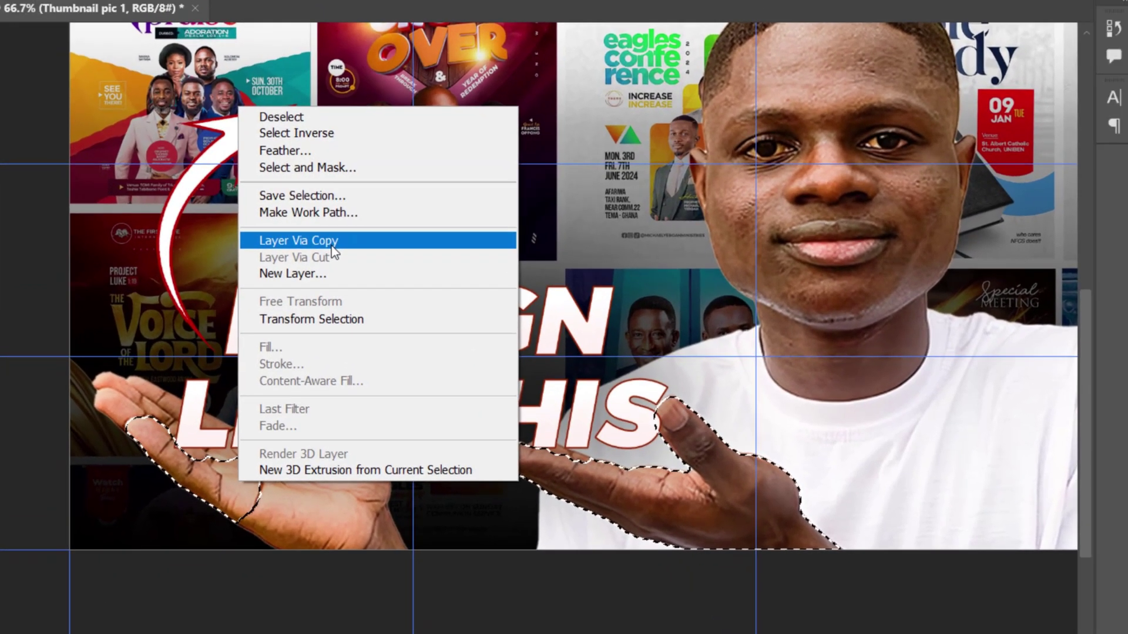
{"action": "left_click", "coordinate": [297, 245]}
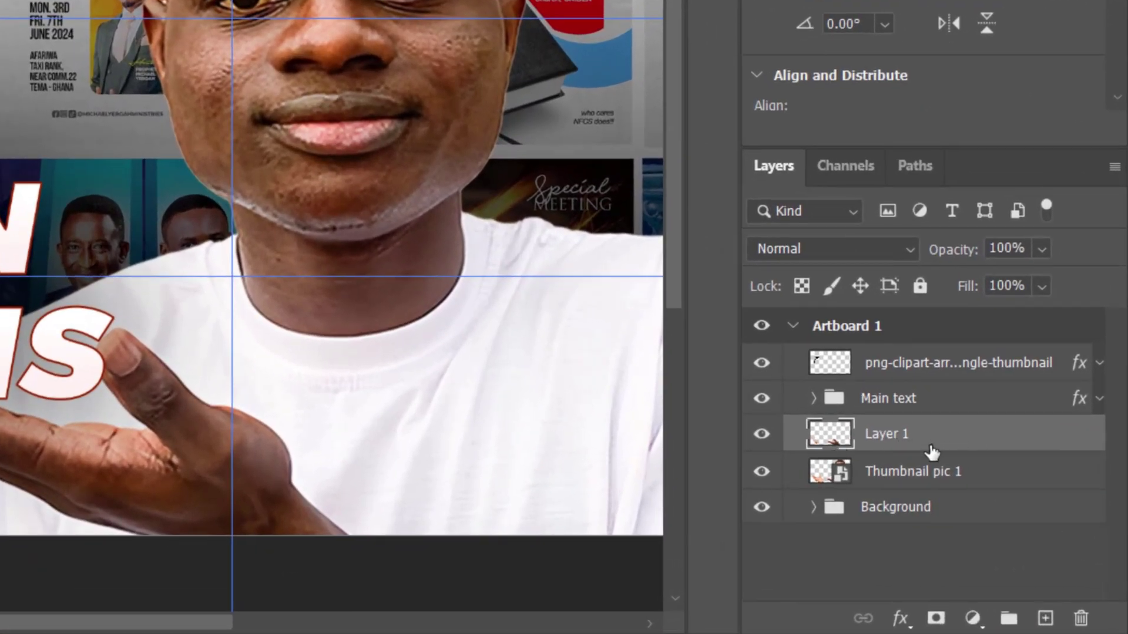
{"action": "left_click_drag", "start_coordinate": [930, 450], "coordinate": [915, 385]}
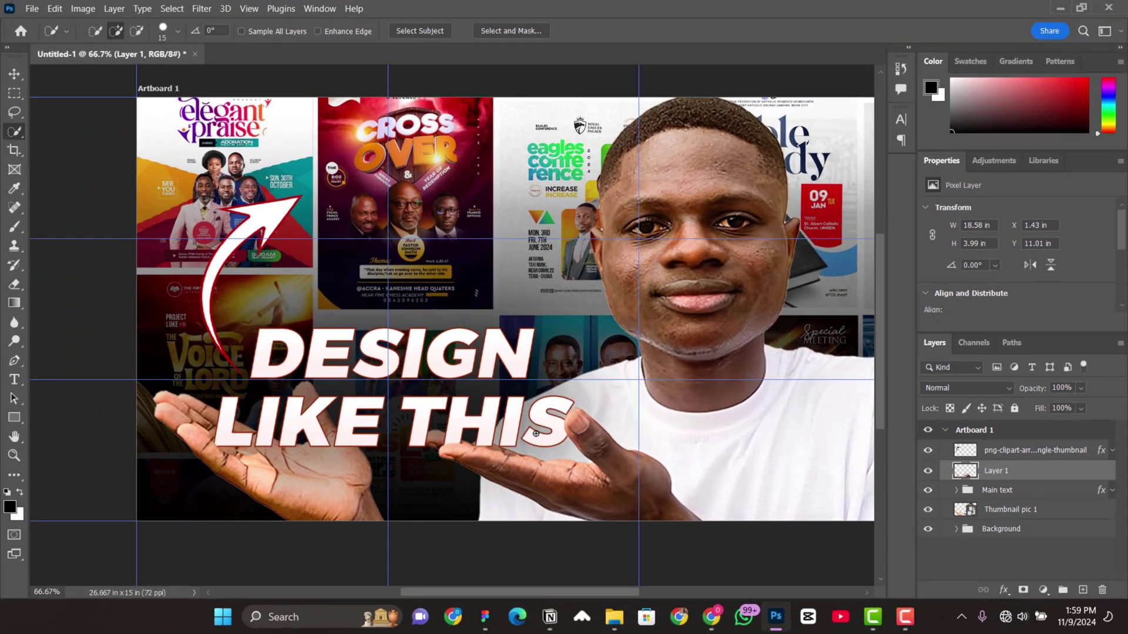
- Select Layer 1 with the copied hands and add a layer mask to it
{"action": "key", "text": "ctrl+plus"}
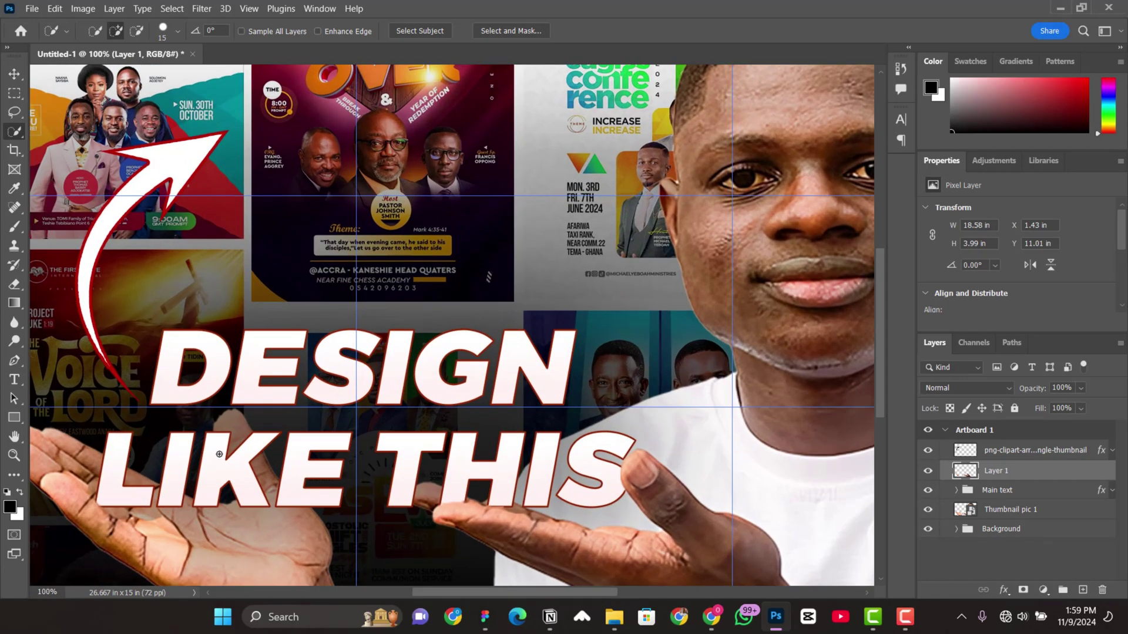
{"action": "left_click_drag", "start_coordinate": [164, 372], "coordinate": [202, 368]}
{"action": "key", "text": "v"}
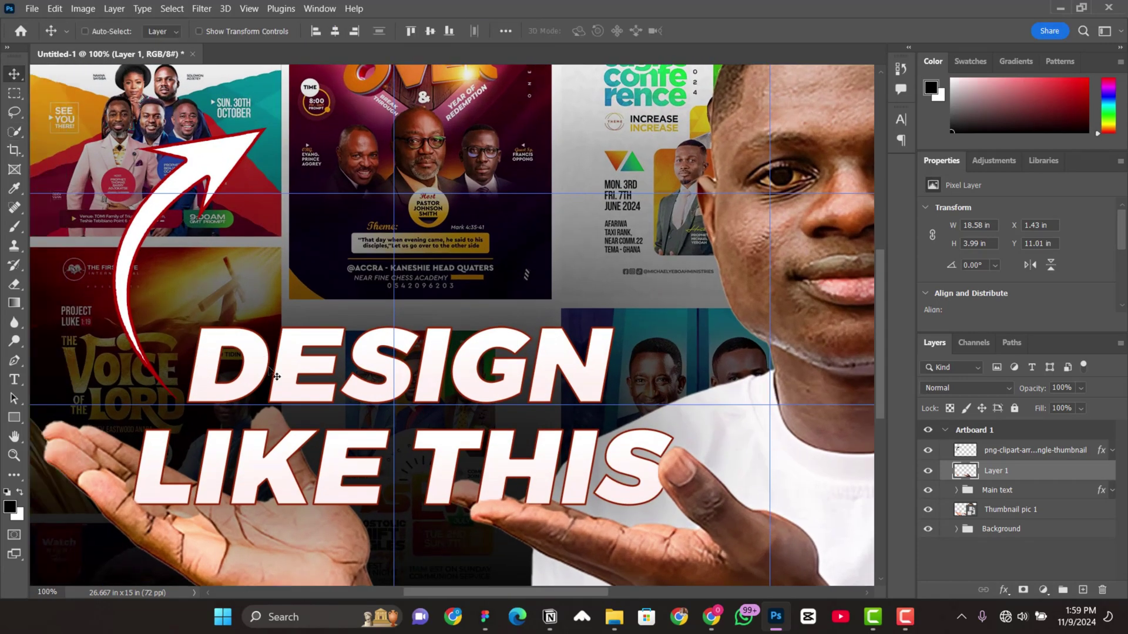
{"action": "key", "text": "alt+bracketleft"}
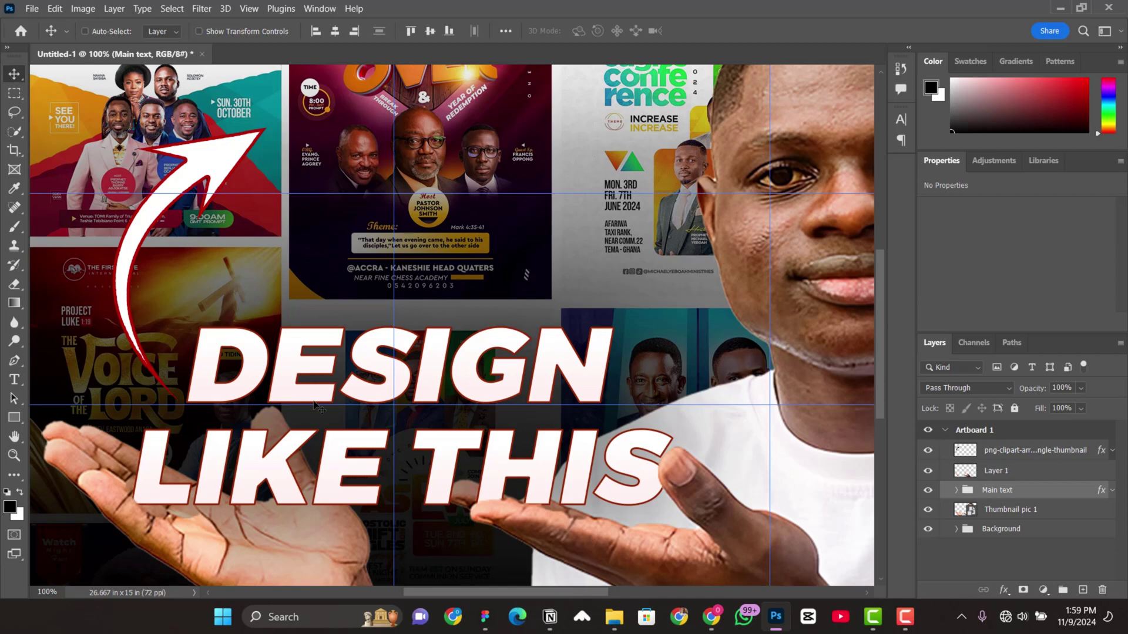
{"action": "scroll", "coordinate": [281, 486], "scroll_direction": "down", "scroll_amount": 2}
{"action": "scroll", "coordinate": [281, 485], "scroll_direction": "down", "scroll_amount": 2}
{"action": "right_click", "coordinate": [202, 480]}
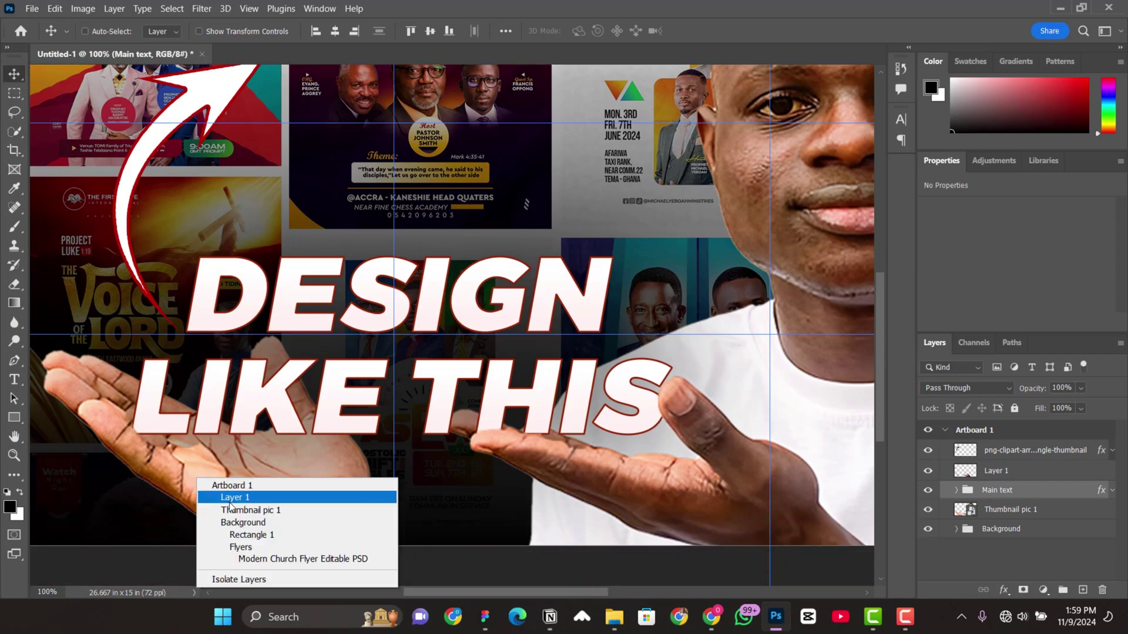
{"action": "left_click", "coordinate": [230, 499]}
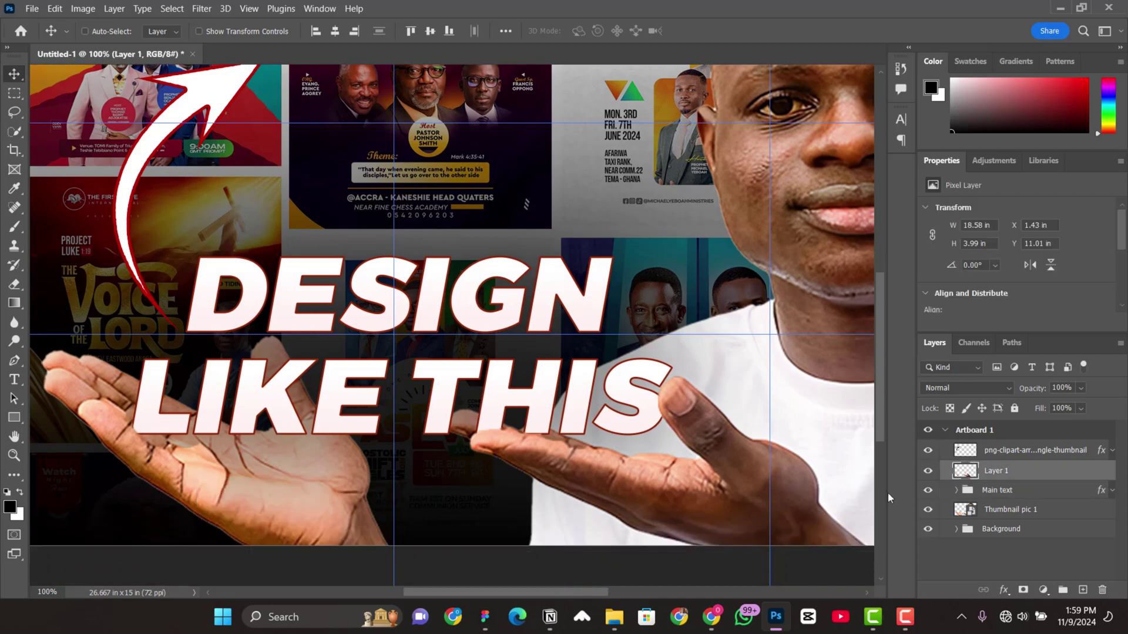
{"action": "left_click", "coordinate": [1024, 591]}
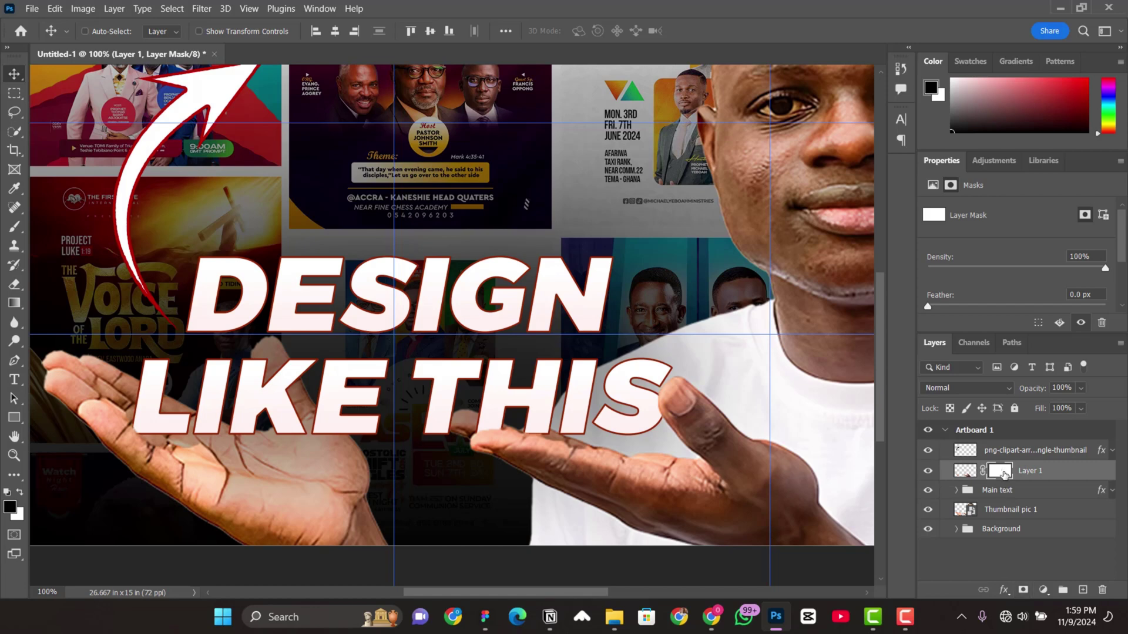
- Mask out a small area of the copied palm below the L of LIKE with the 45 px Eraser
{"action": "key", "text": "e"}
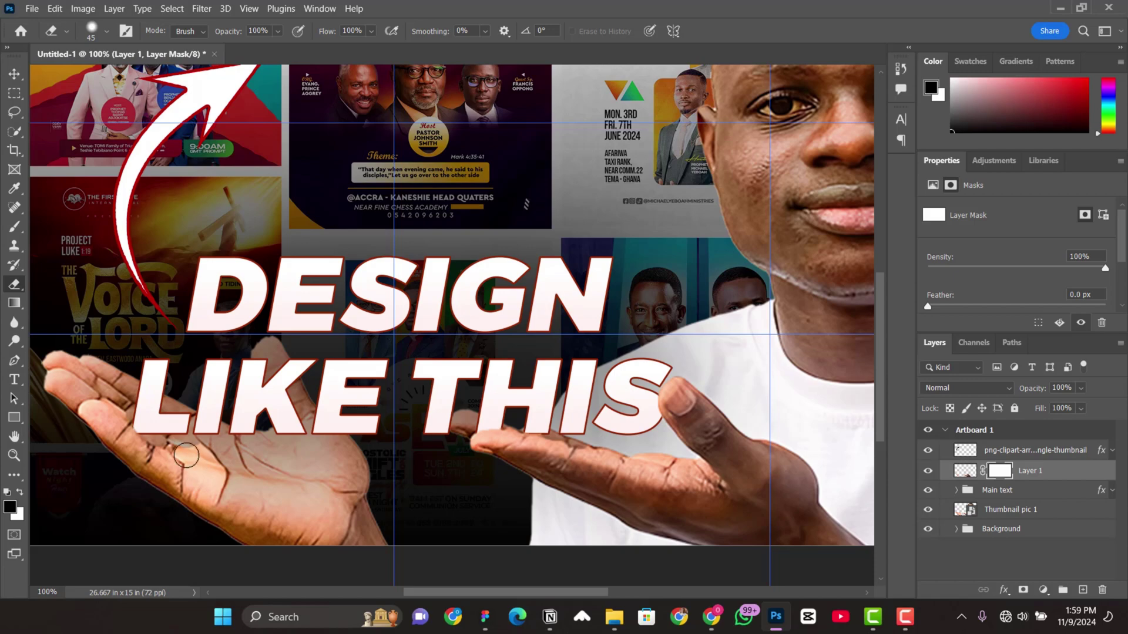
{"action": "key", "text": "x"}
{"action": "left_click_drag", "start_coordinate": [204, 466], "coordinate": [181, 457]}
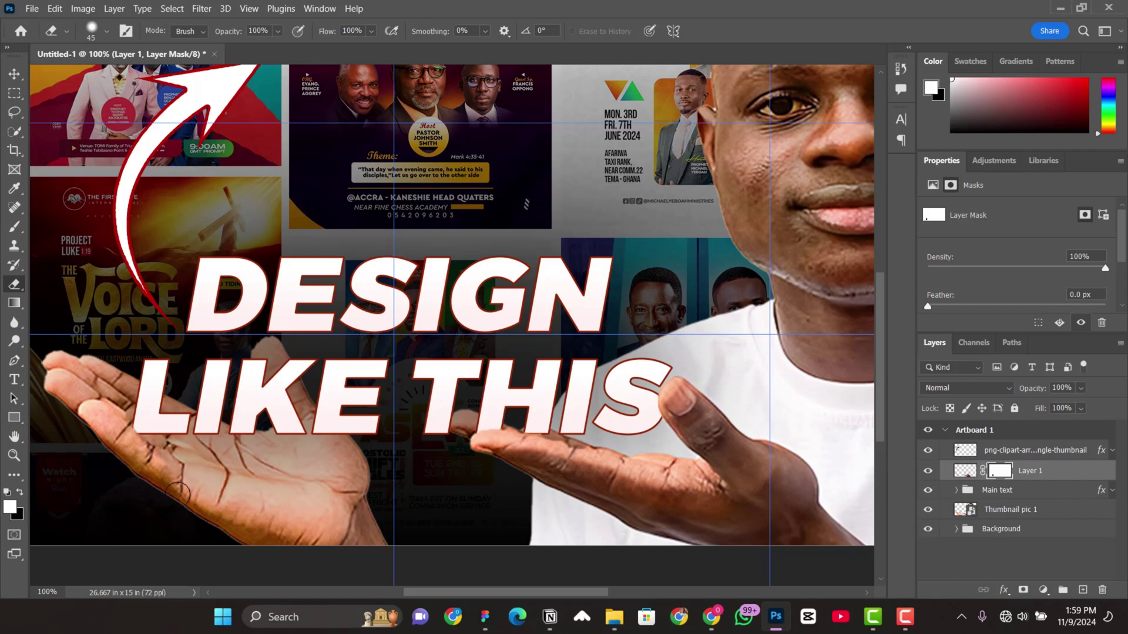
{"action": "key", "text": "ctrl+minus"}
{"action": "key", "text": "v"}
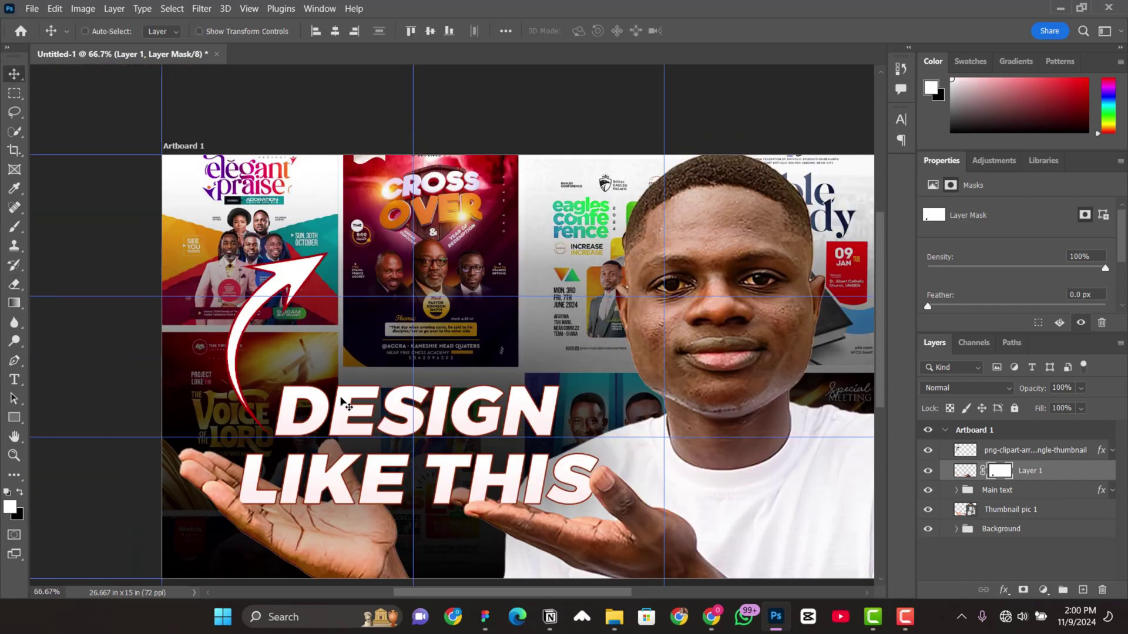
{"action": "scroll", "coordinate": [361, 430], "scroll_direction": "down", "scroll_amount": 2}
{"action": "scroll", "coordinate": [504, 500], "scroll_direction": "up", "scroll_amount": 2}
{"action": "scroll", "coordinate": [538, 502], "scroll_direction": "down", "scroll_amount": 1}
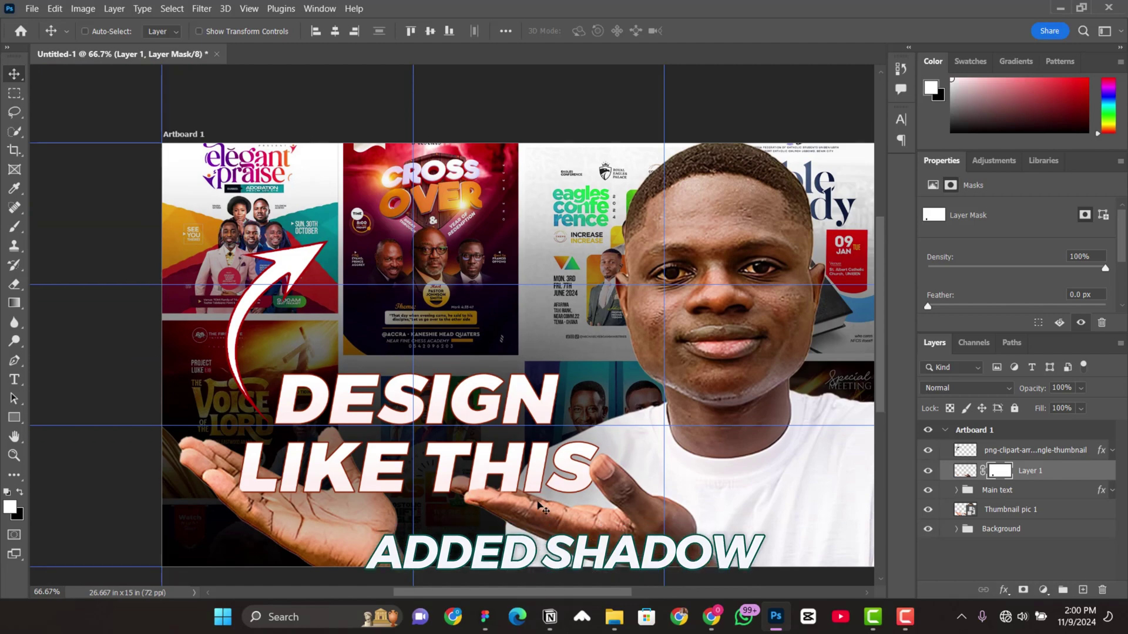
- Create a new layer for the shadow and dab black on the fingertip below THIS with a 100 px Soft Round brush at 0% hardness
{"action": "key", "text": "ctrl+plus"}
{"action": "scroll", "coordinate": [541, 506], "scroll_direction": "down", "scroll_amount": 4}
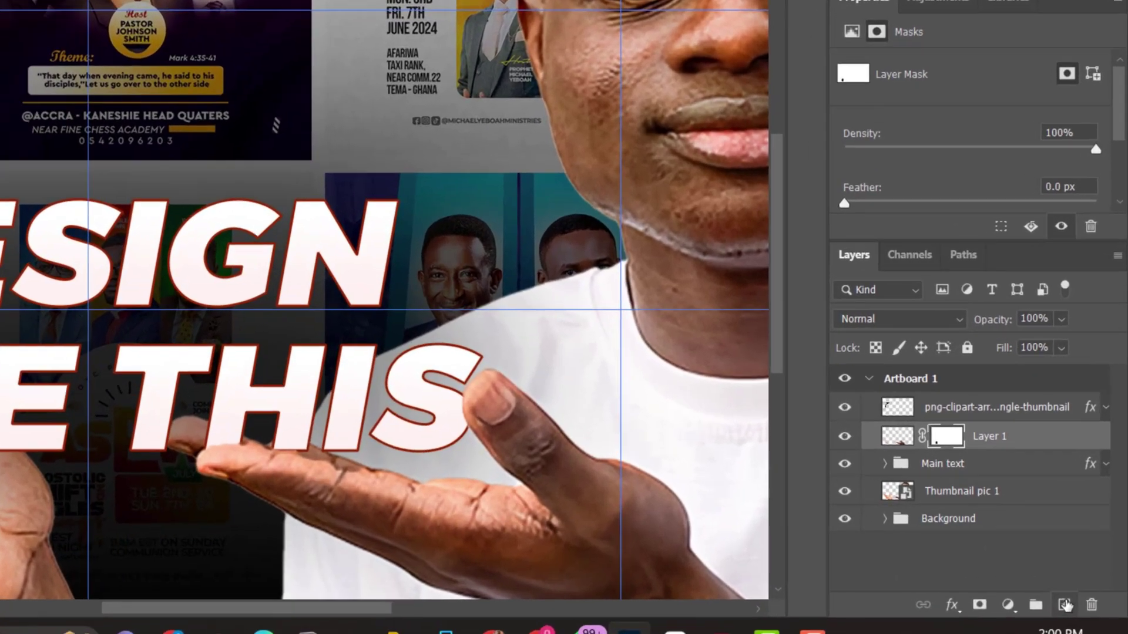
{"action": "left_click", "coordinate": [1065, 605]}
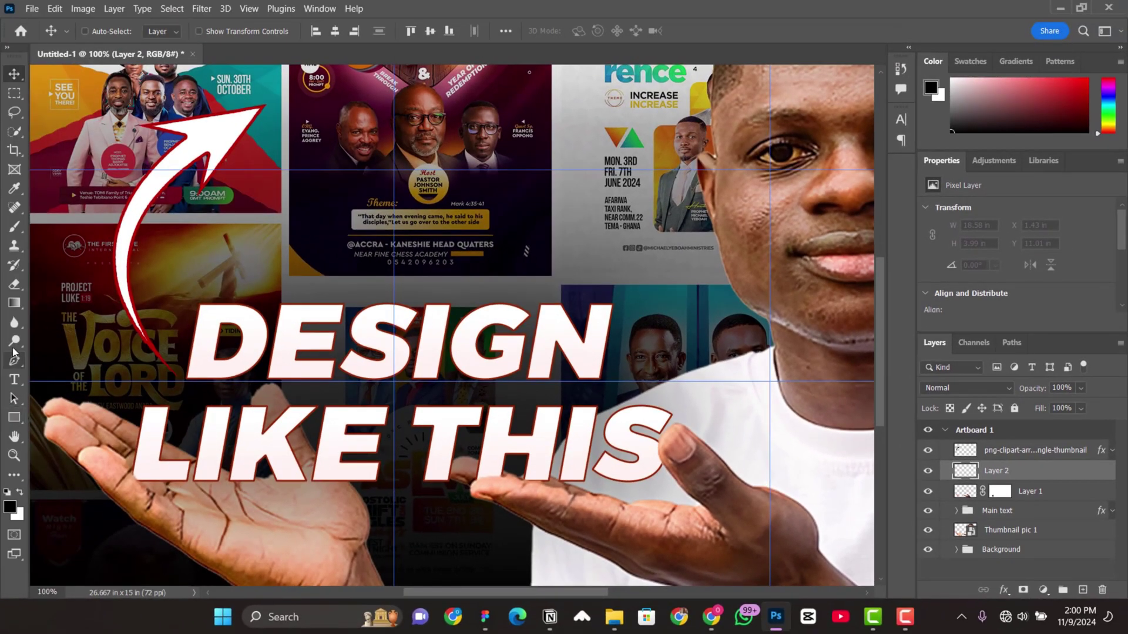
{"action": "left_click", "coordinate": [14, 346]}
{"action": "right_click", "coordinate": [480, 486]}
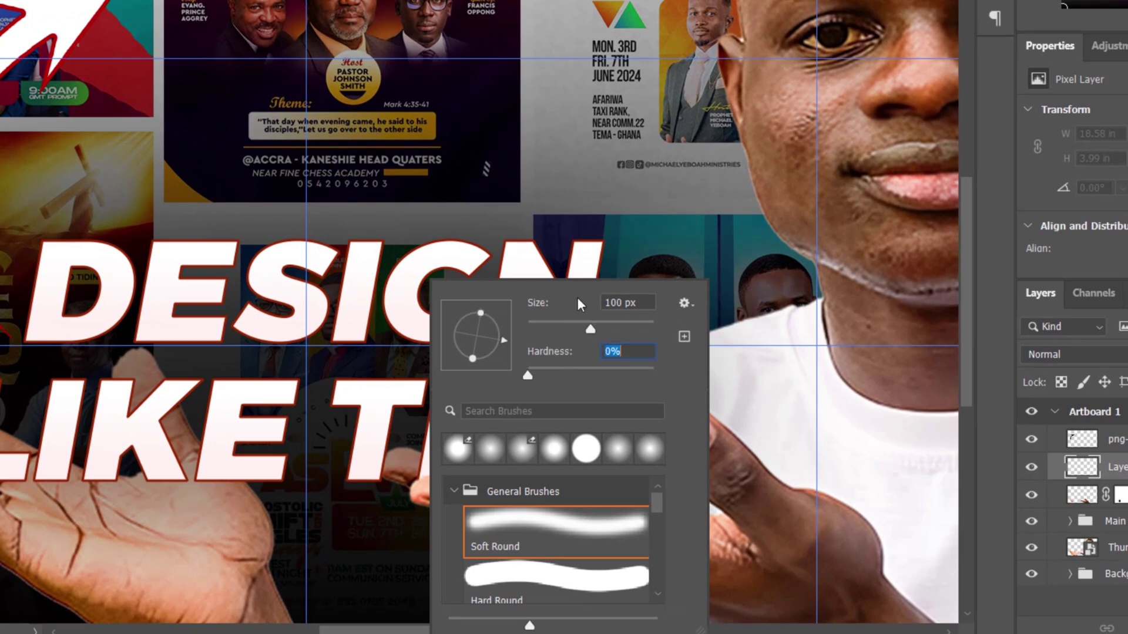
{"action": "left_click", "coordinate": [579, 191]}
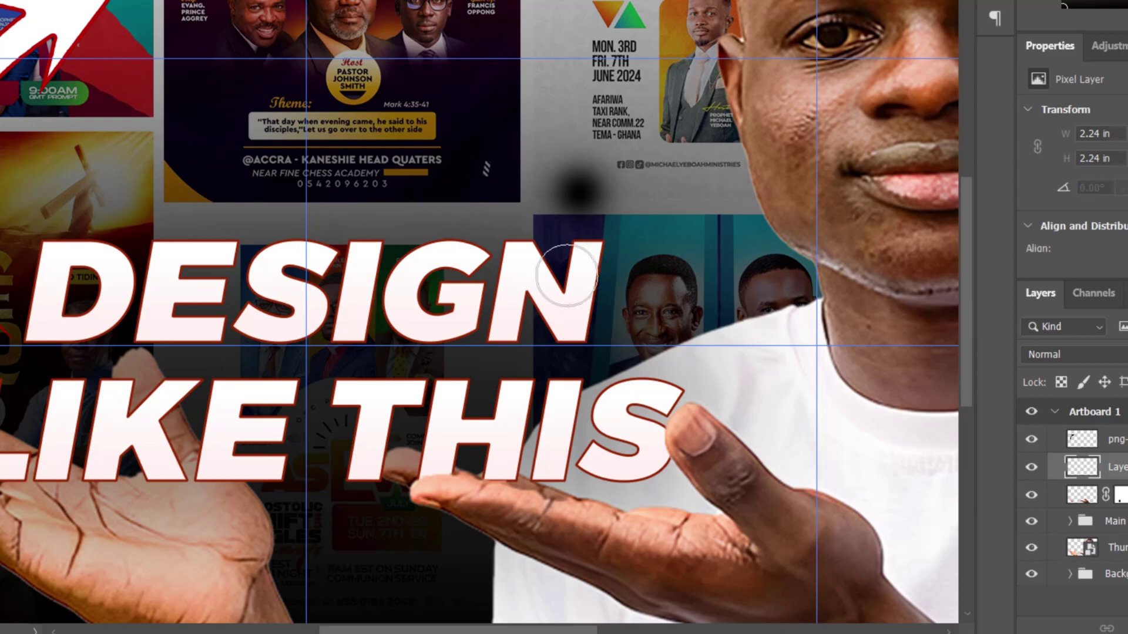
{"action": "key", "text": "ctrl+z"}
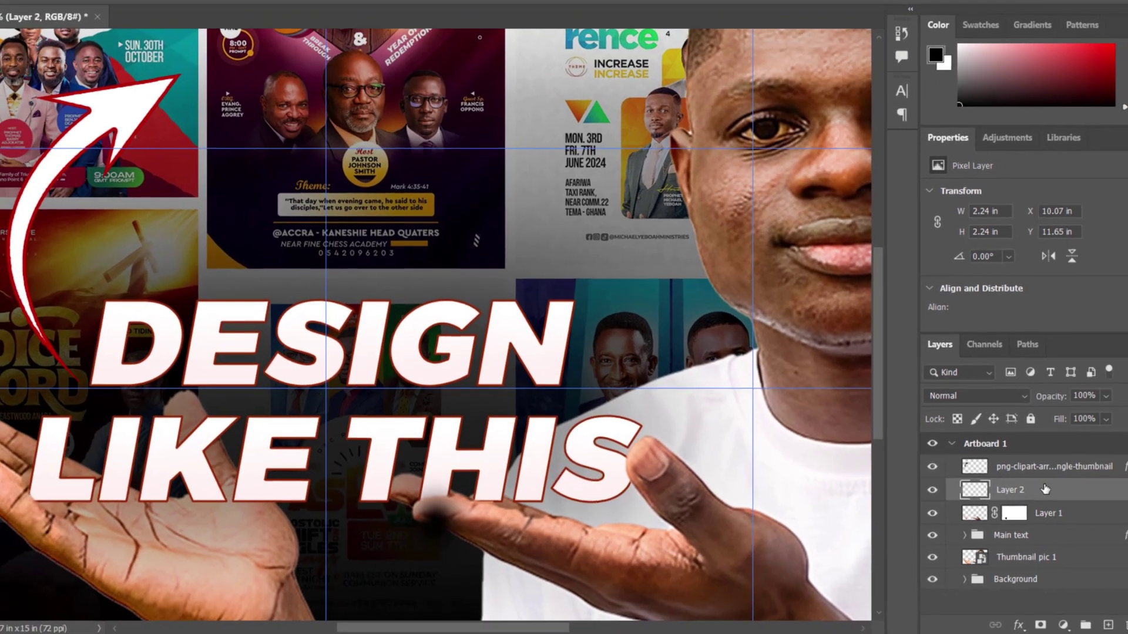
- Place the shadow layer between the copied hands layer and the Main text group
{"action": "key", "text": "ctrl+bracketleft"}
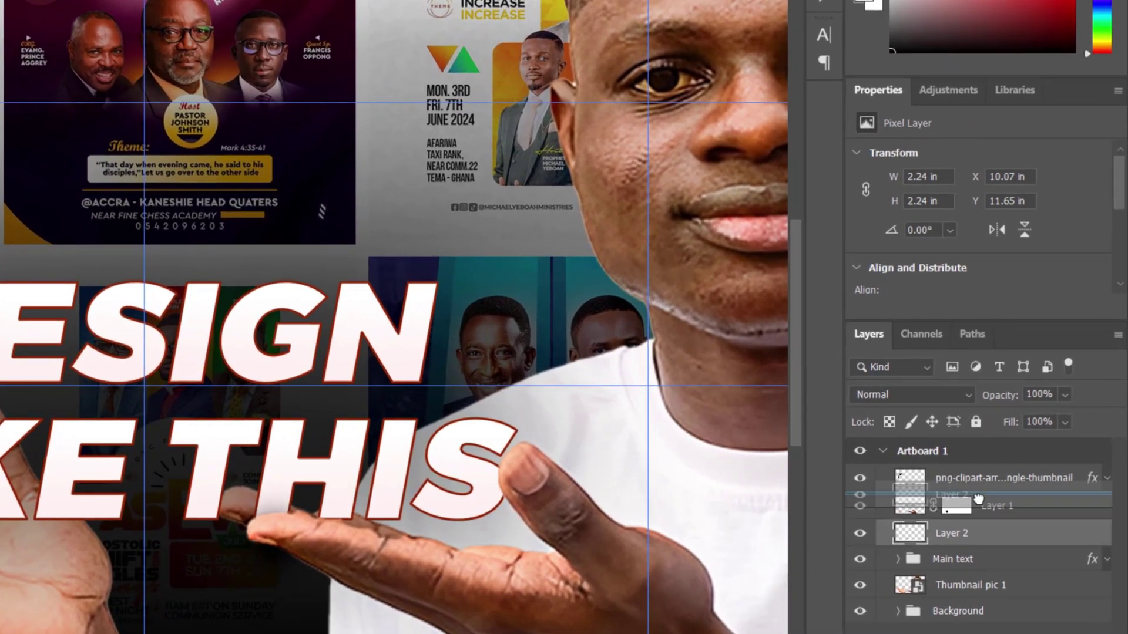
{"action": "key", "text": "ctrl+bracketright"}
{"action": "left_click_drag", "start_coordinate": [988, 508], "coordinate": [1006, 537]}
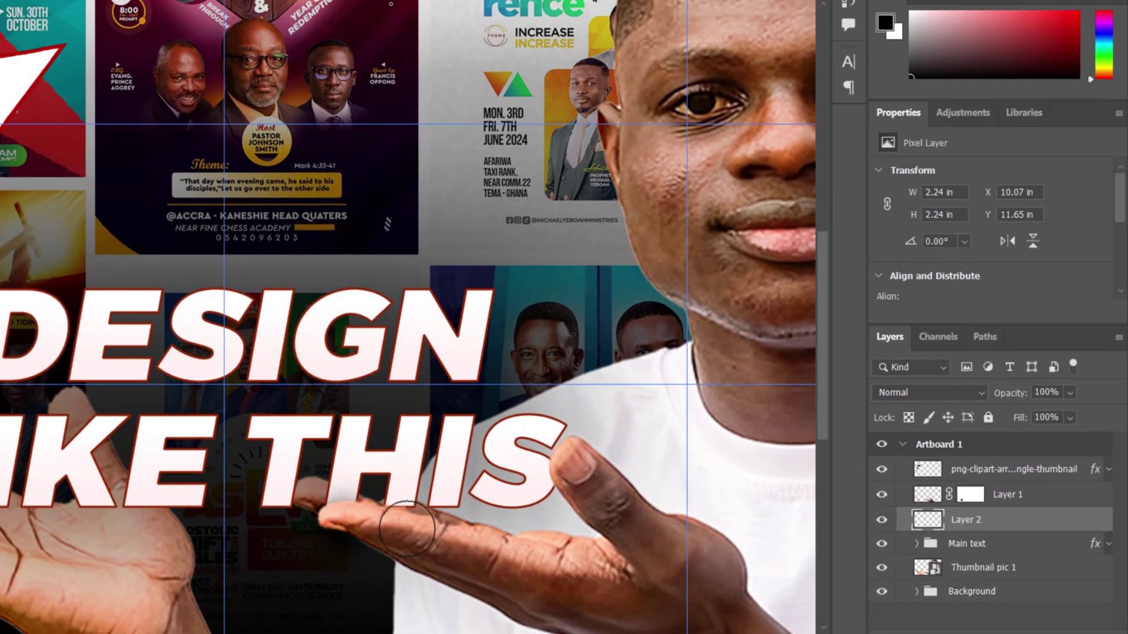
- Paint soft black shadows on the text where the fingers, the thumb and the open palm overlap LIKE THIS
{"action": "left_click", "coordinate": [333, 544]}
{"action": "left_click_drag", "start_coordinate": [682, 454], "coordinate": [329, 496]}
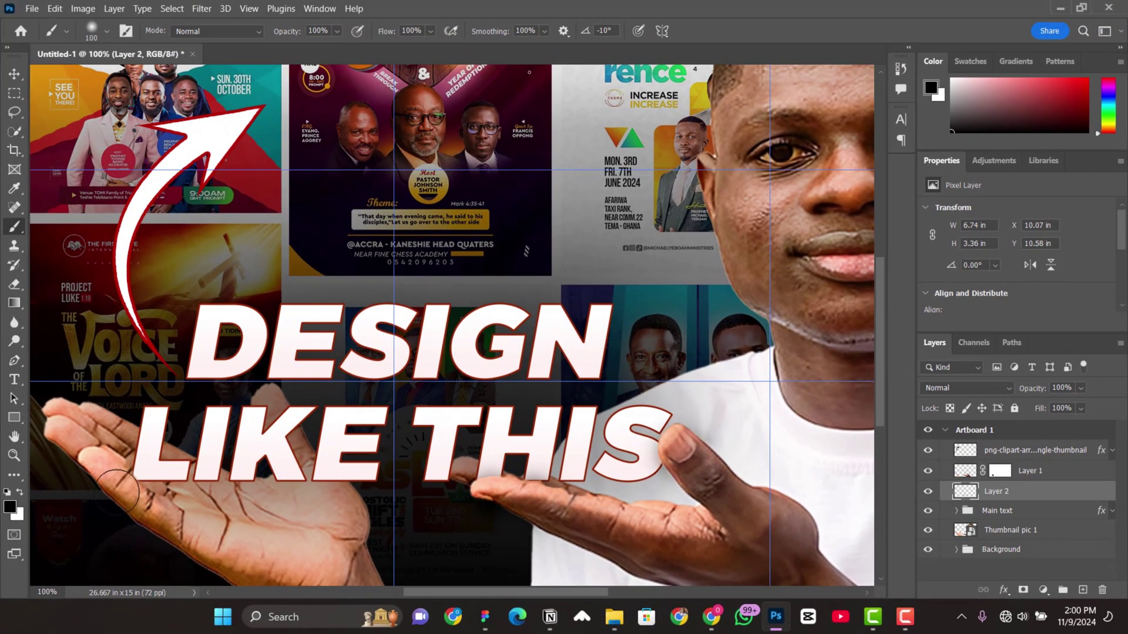
{"action": "left_click", "coordinate": [118, 493]}
{"action": "left_click", "coordinate": [14, 74]}
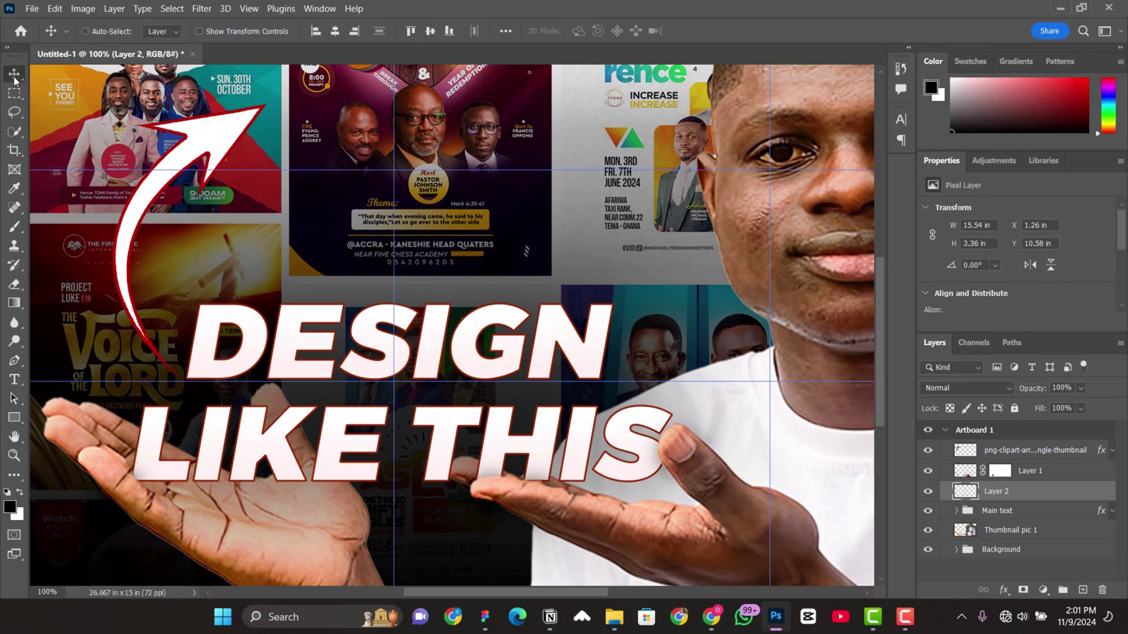
- Try opacities of 72%, 50%, 90% and 100% on the painted shadow layer, and settle on 60%
{"action": "left_click_drag", "start_coordinate": [1080, 388], "coordinate": [1088, 405]}
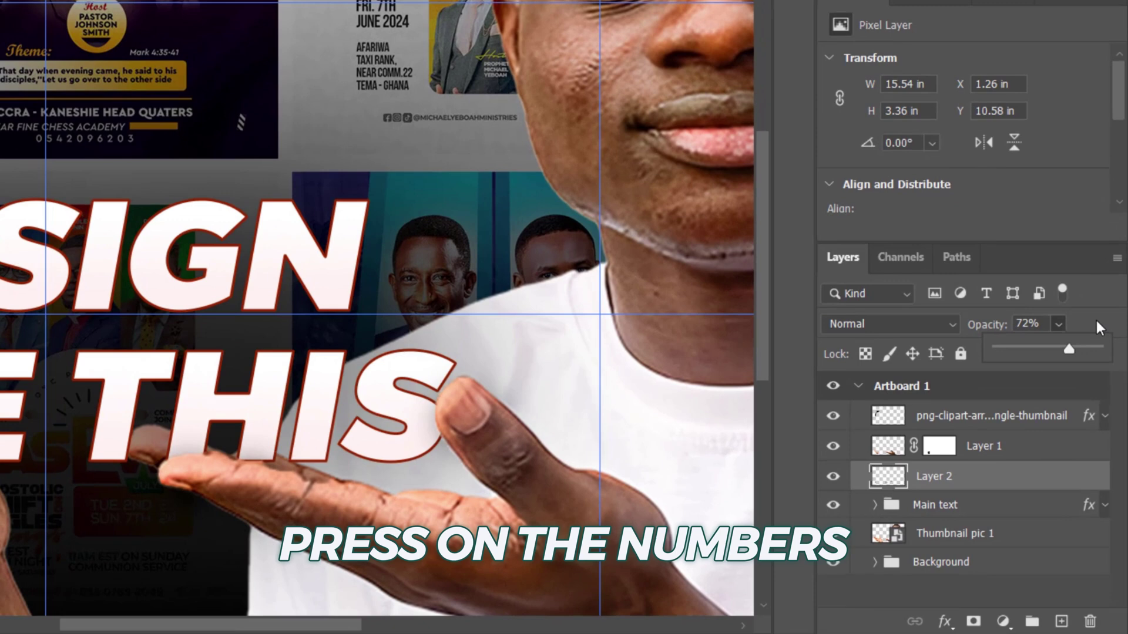
{"action": "left_click", "coordinate": [1094, 326]}
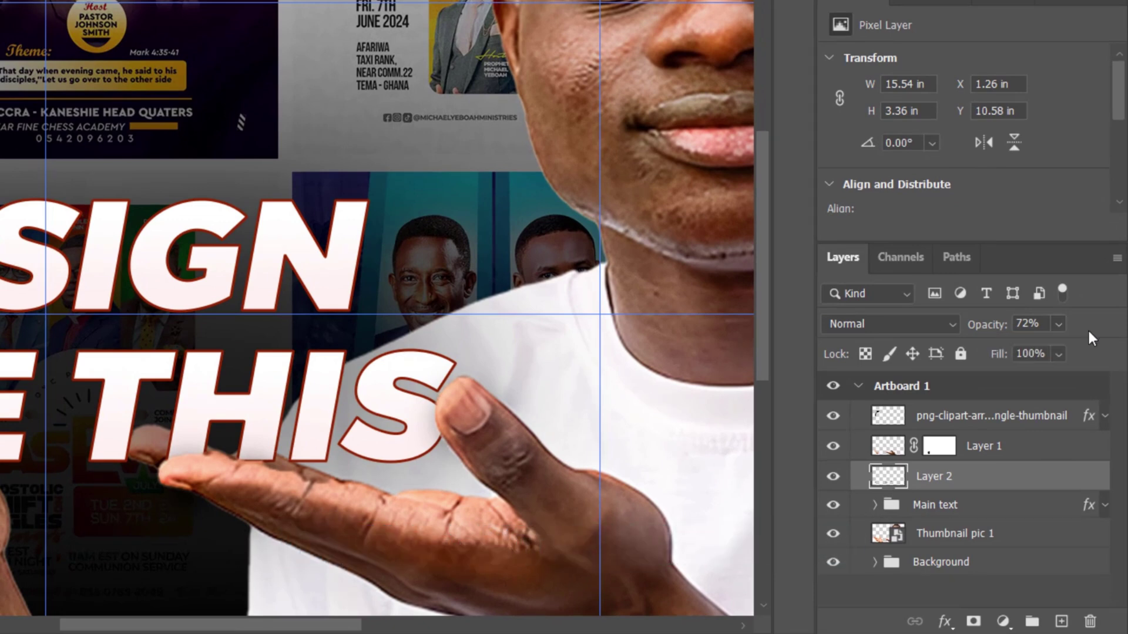
{"action": "key", "text": "2"}
{"action": "key", "text": "5"}
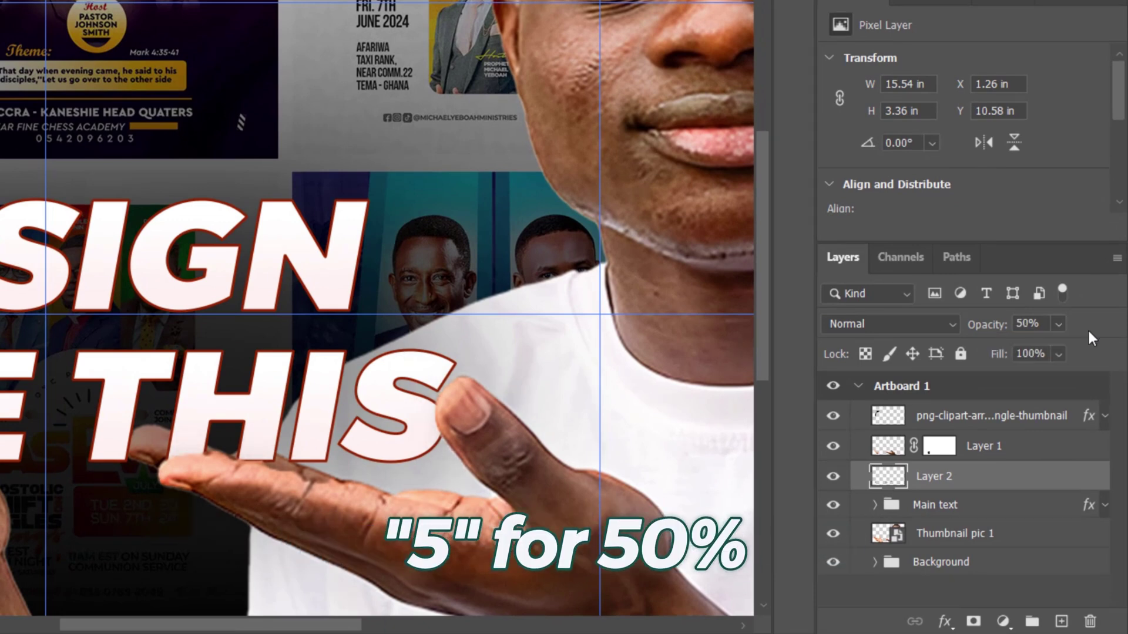
{"action": "key", "text": "9"}
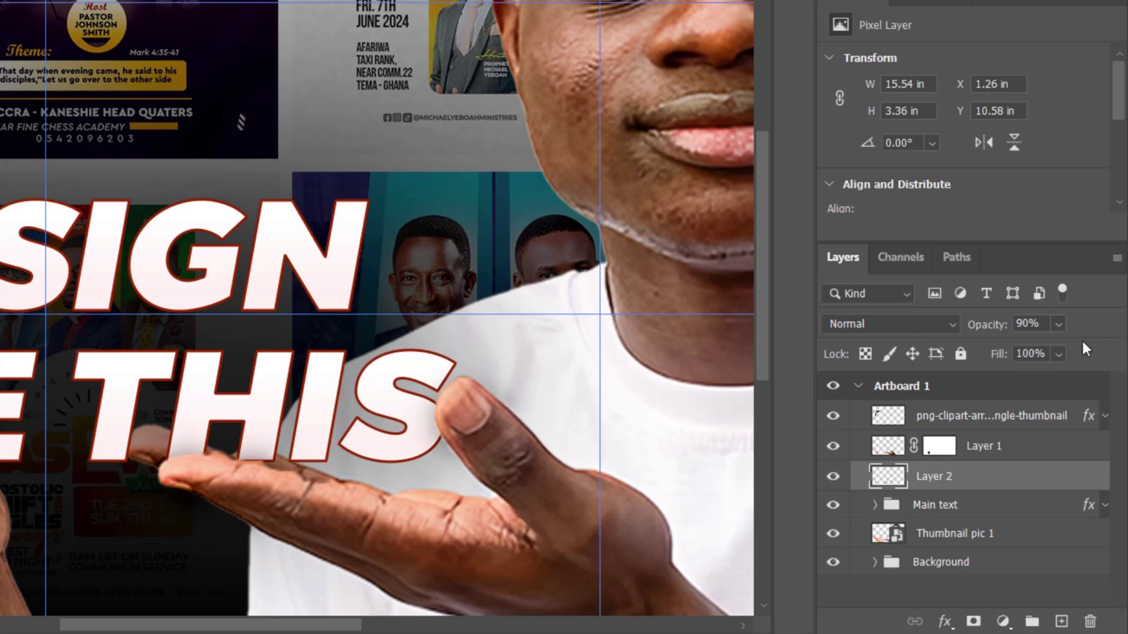
{"action": "key", "text": "0"}
{"action": "key", "text": "5"}
{"action": "key", "text": "0"}
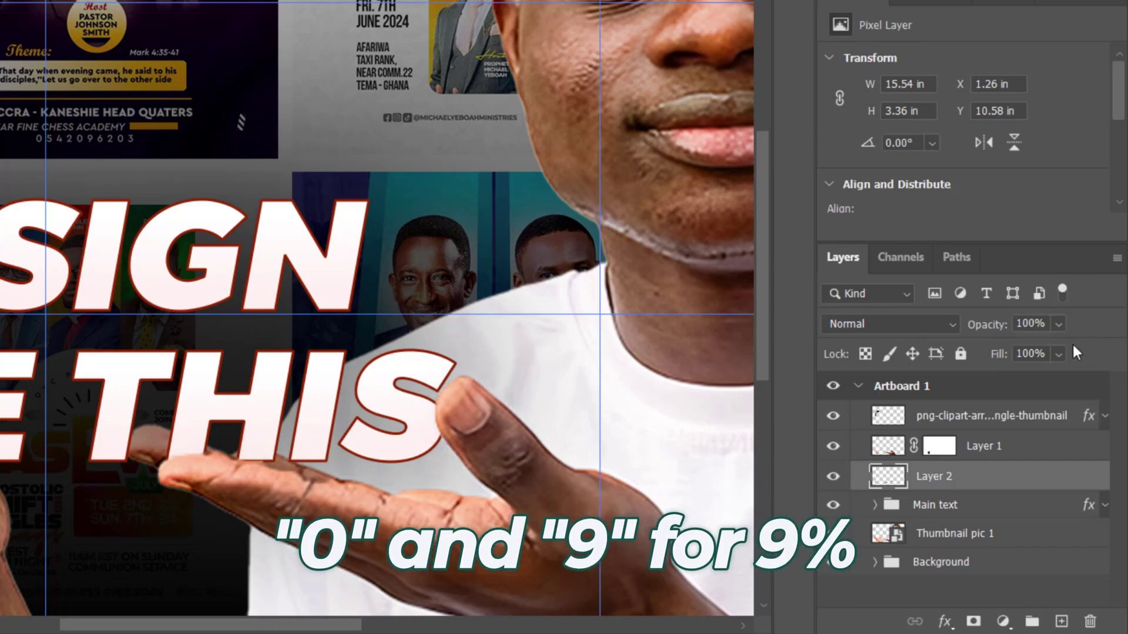
{"action": "key", "text": "6"}
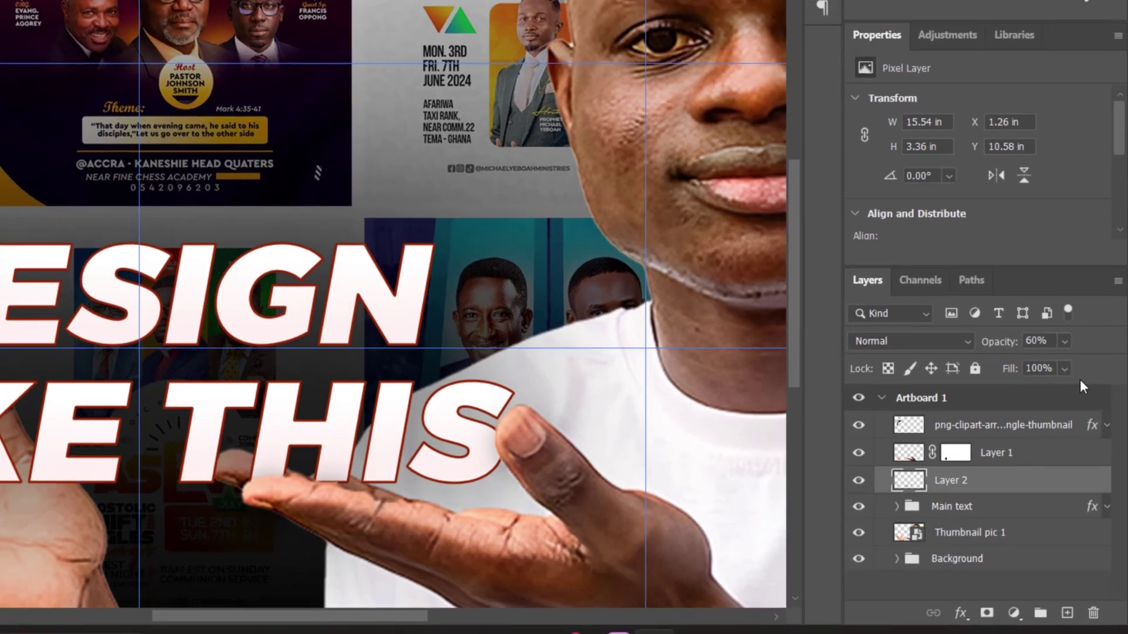